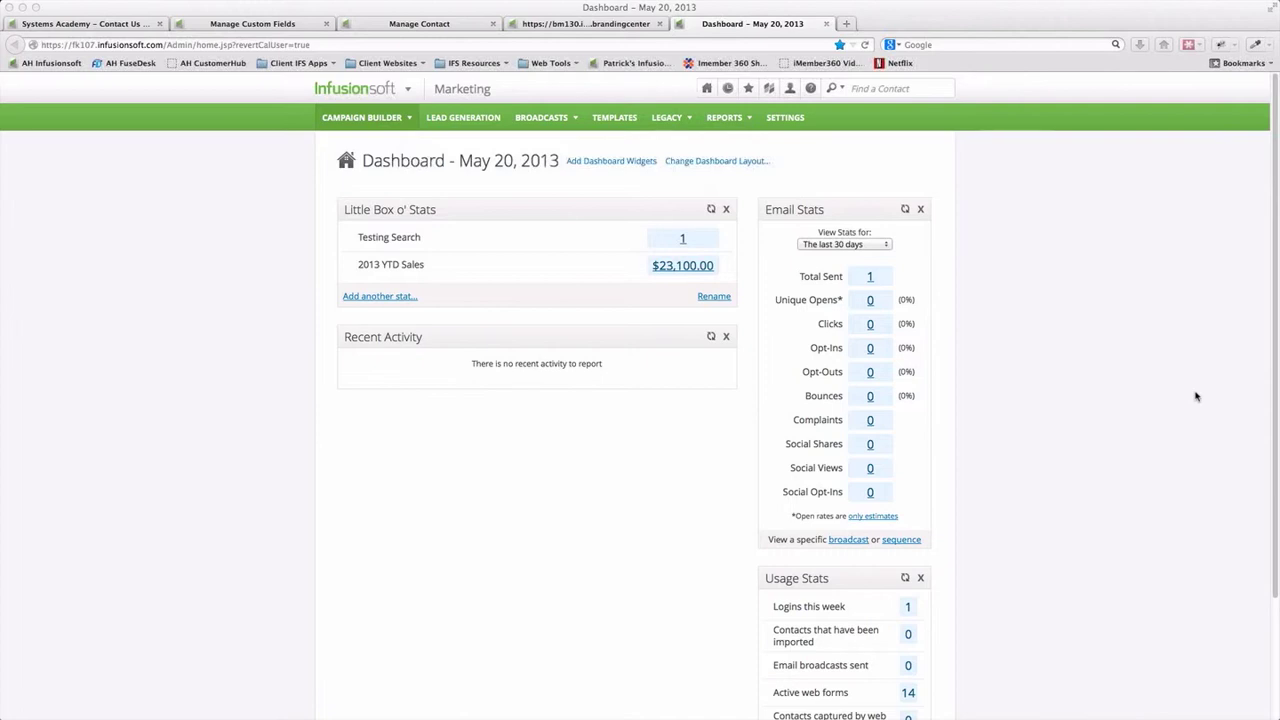
# Add a new campaign in Campaign Builder and name it Customer Service Question
pyautogui.click(1164, 372)
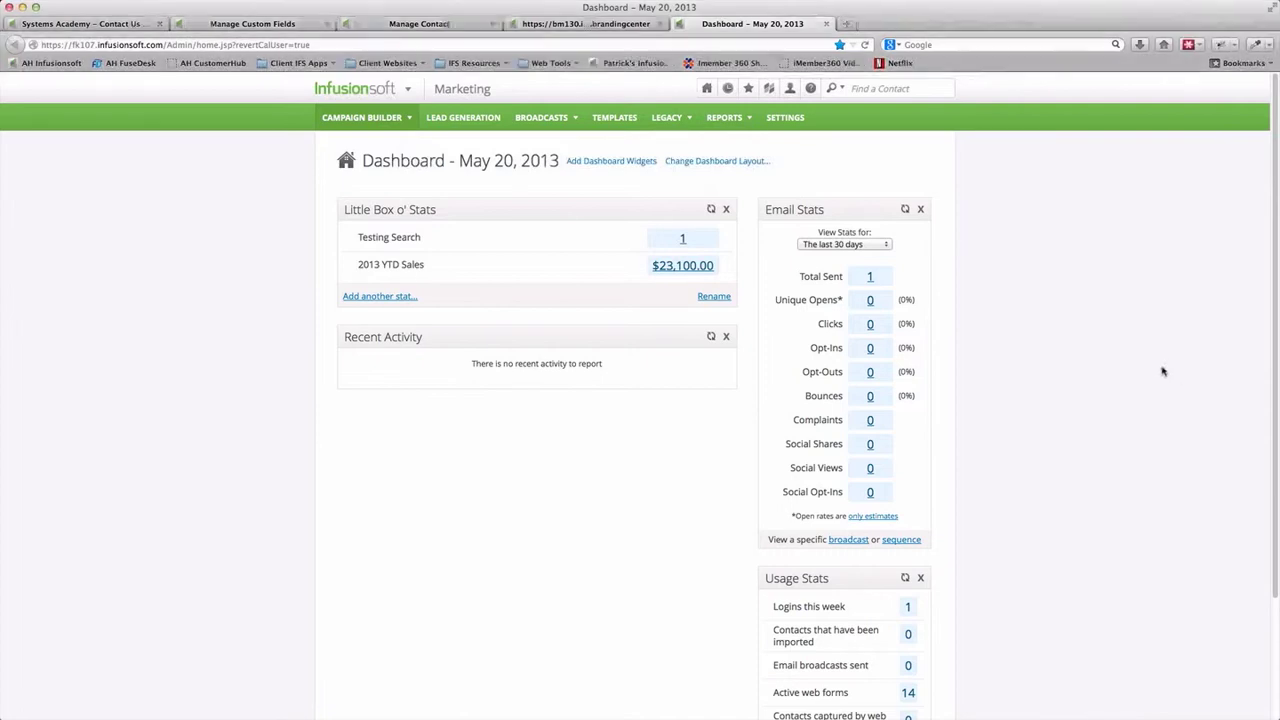
pyautogui.moveTo(407, 92)
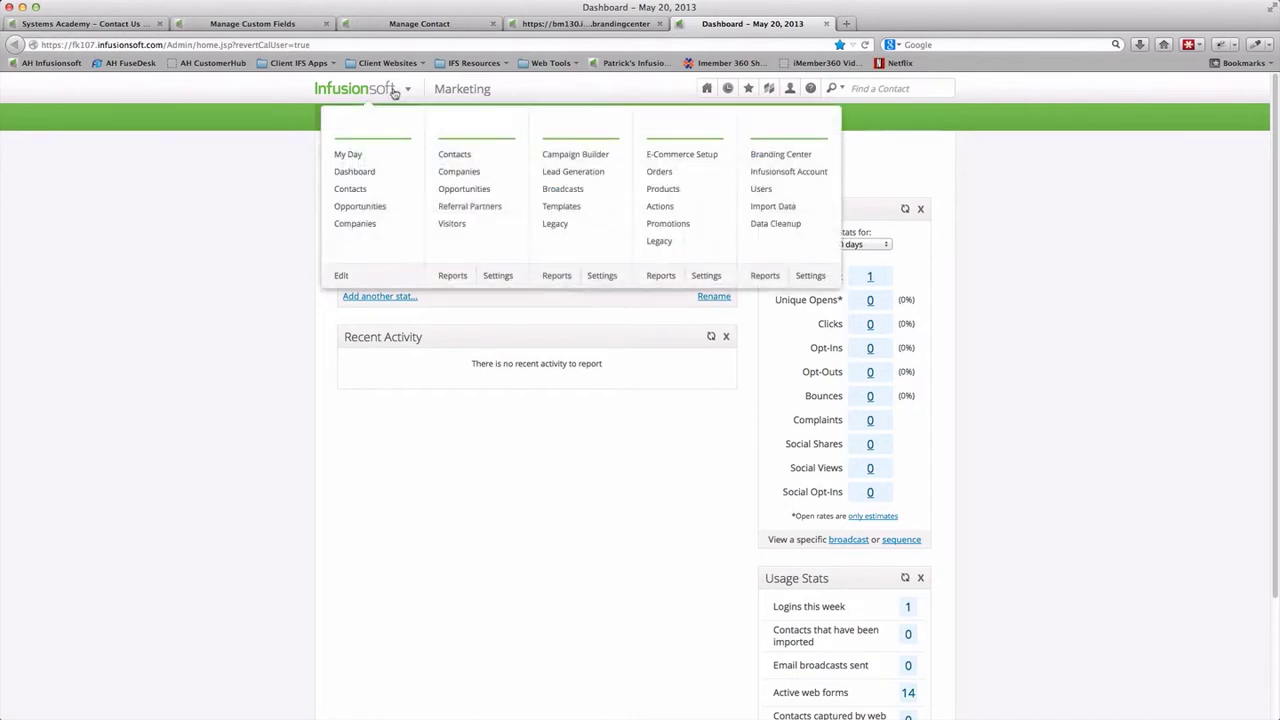
pyautogui.click(572, 155)
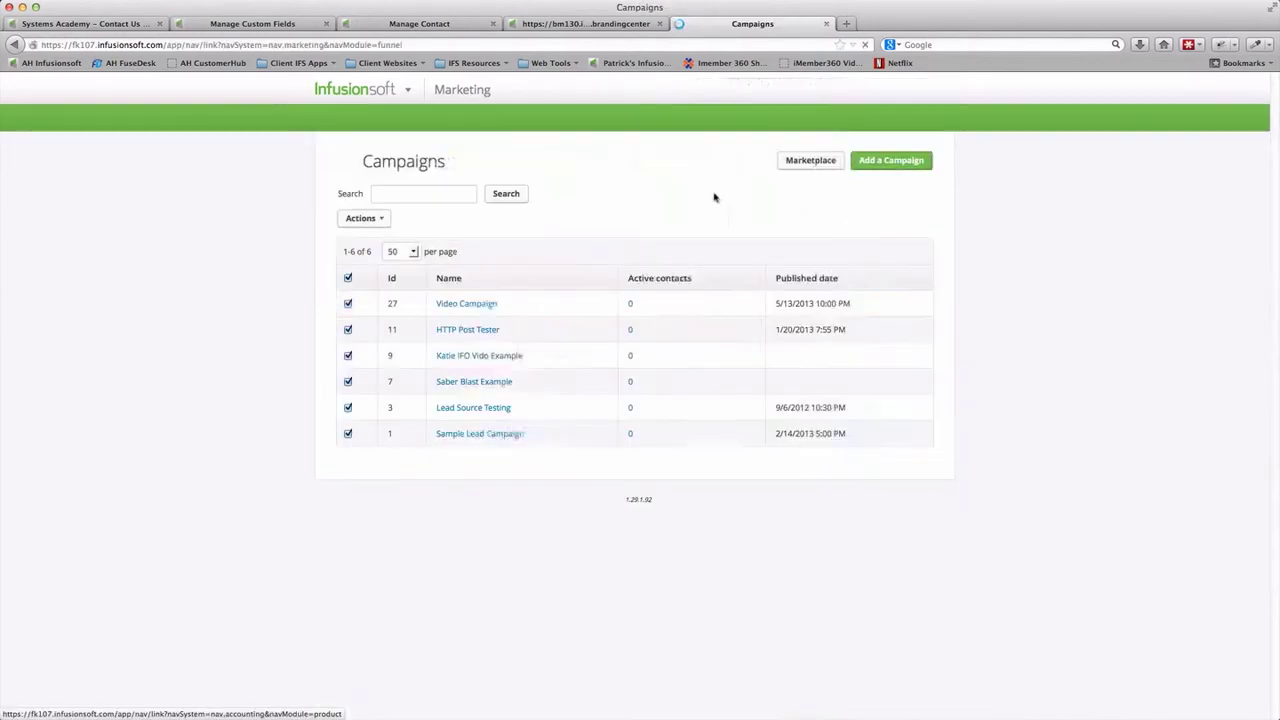
pyautogui.click(899, 162)
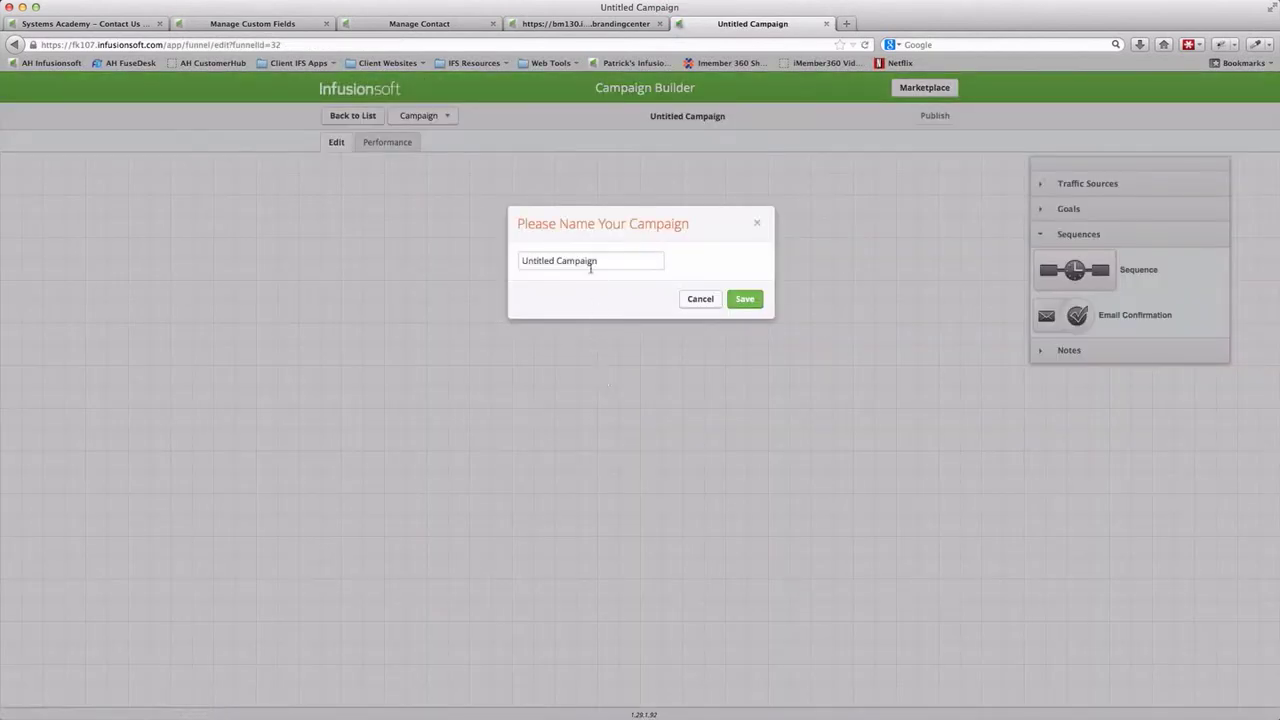
pyautogui.moveTo(605, 260); pyautogui.dragTo(477, 262)
pyautogui.write('custom')
pyautogui.click(759, 304)
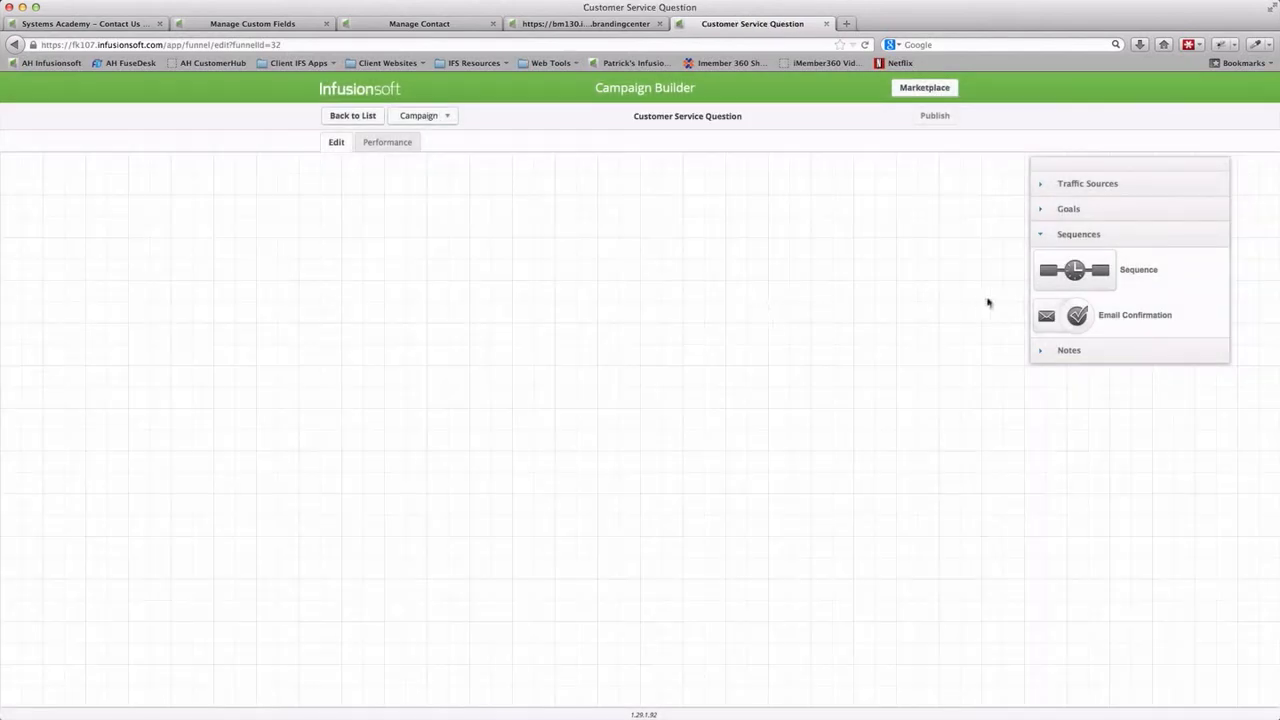
# Place a "Sign up for newsletter" goal on the campaign canvas and rename it "Customer Service Question"
pyautogui.click(1068, 209)
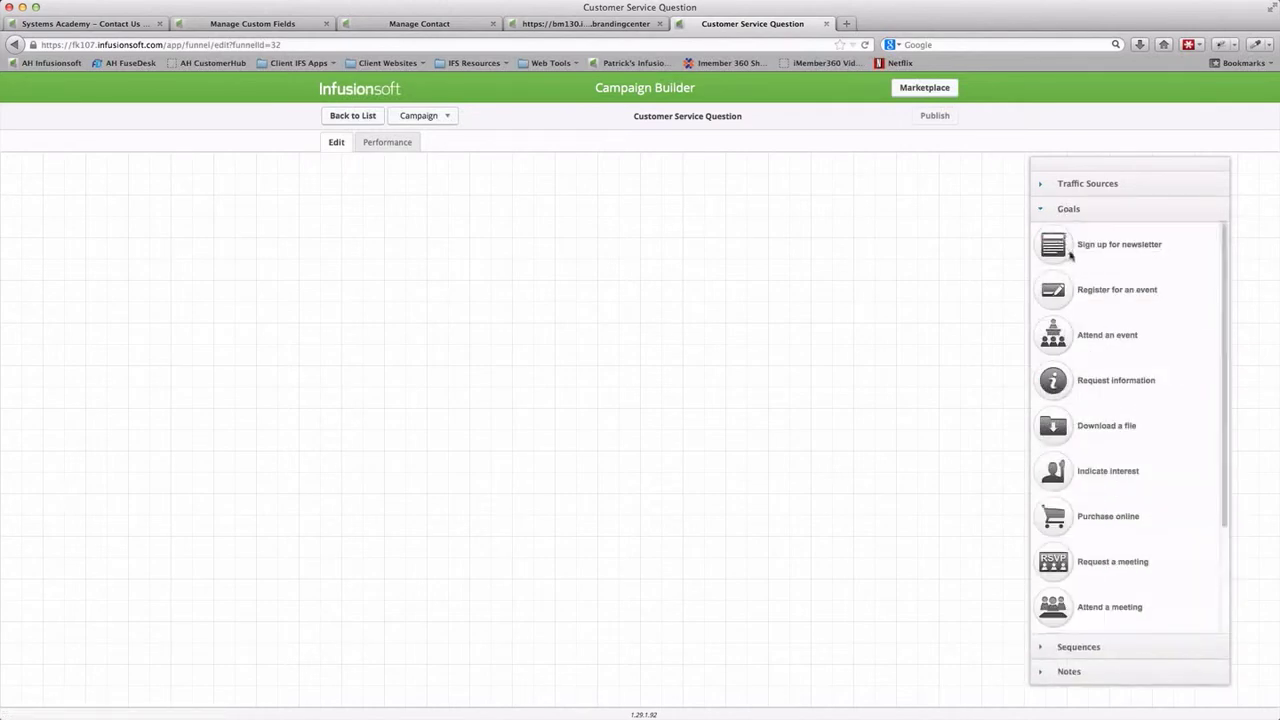
pyautogui.moveTo(933, 268); pyautogui.dragTo(140, 252)
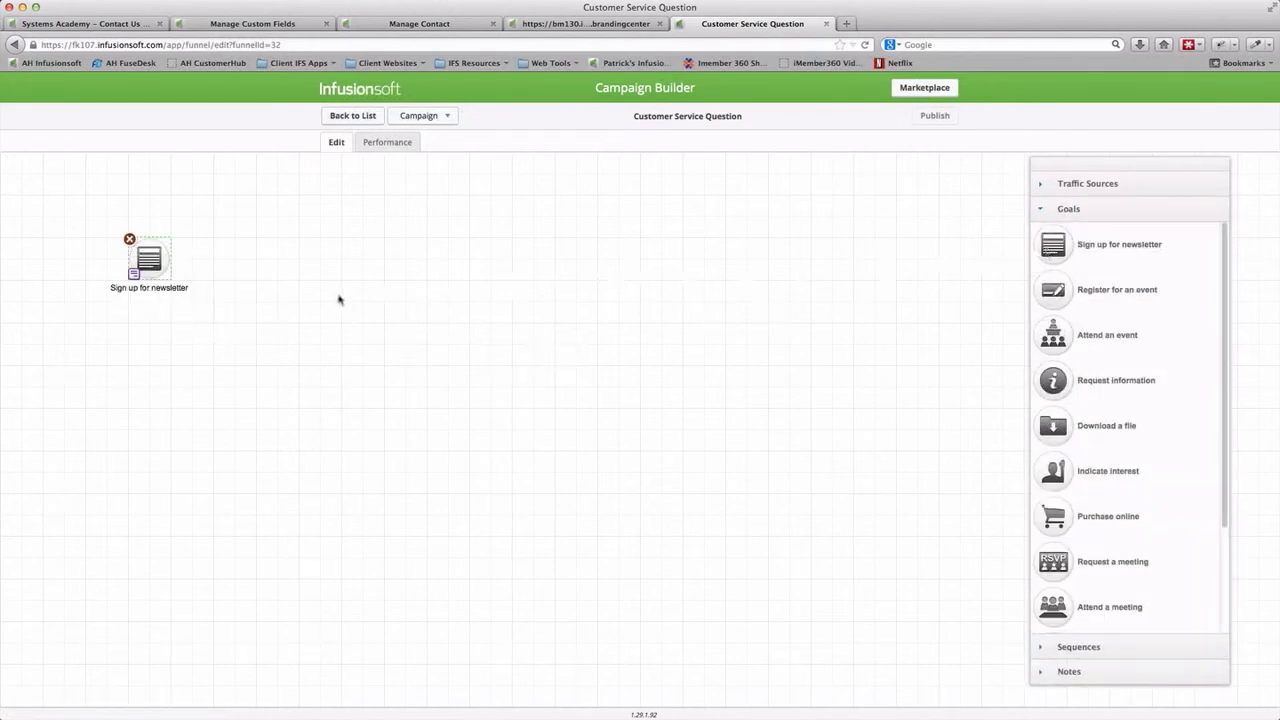
pyautogui.doubleClick(139, 289)
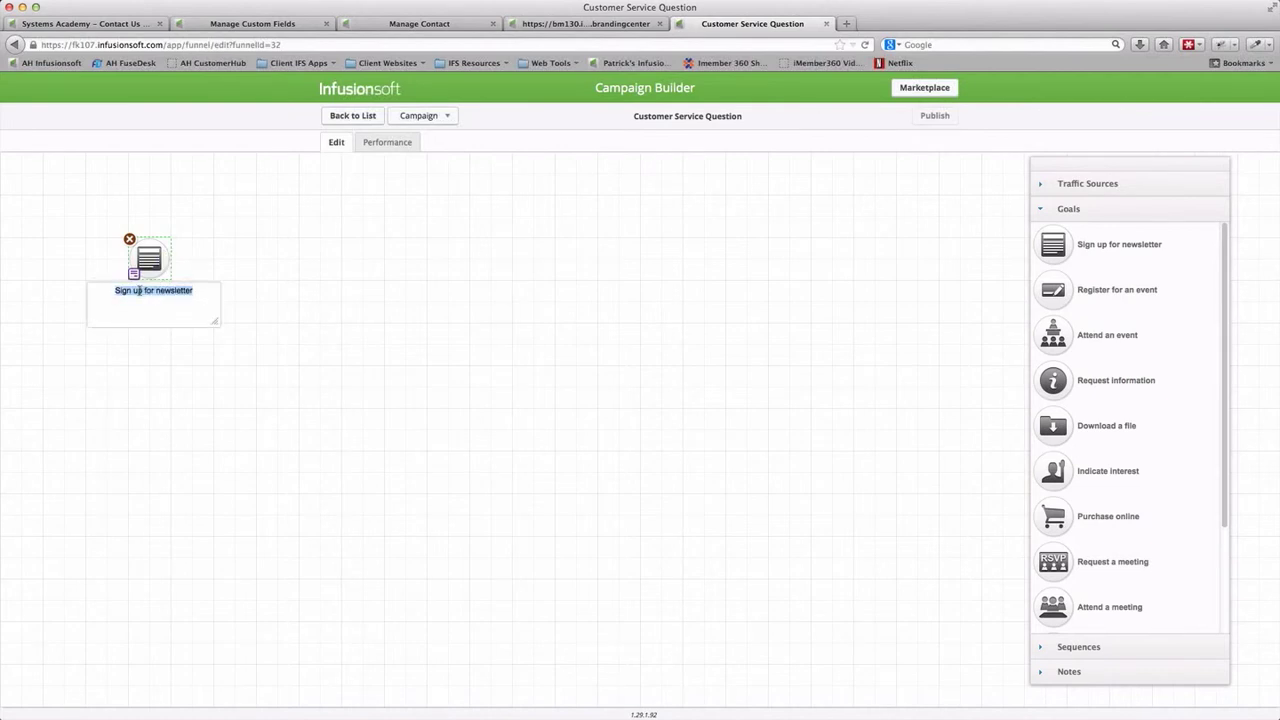
pyautogui.write('Customer Service Question')
pyautogui.click(258, 276)
# Open the goal's web form and show Last Name as well as First Name in its name field
pyautogui.doubleClick(148, 254)
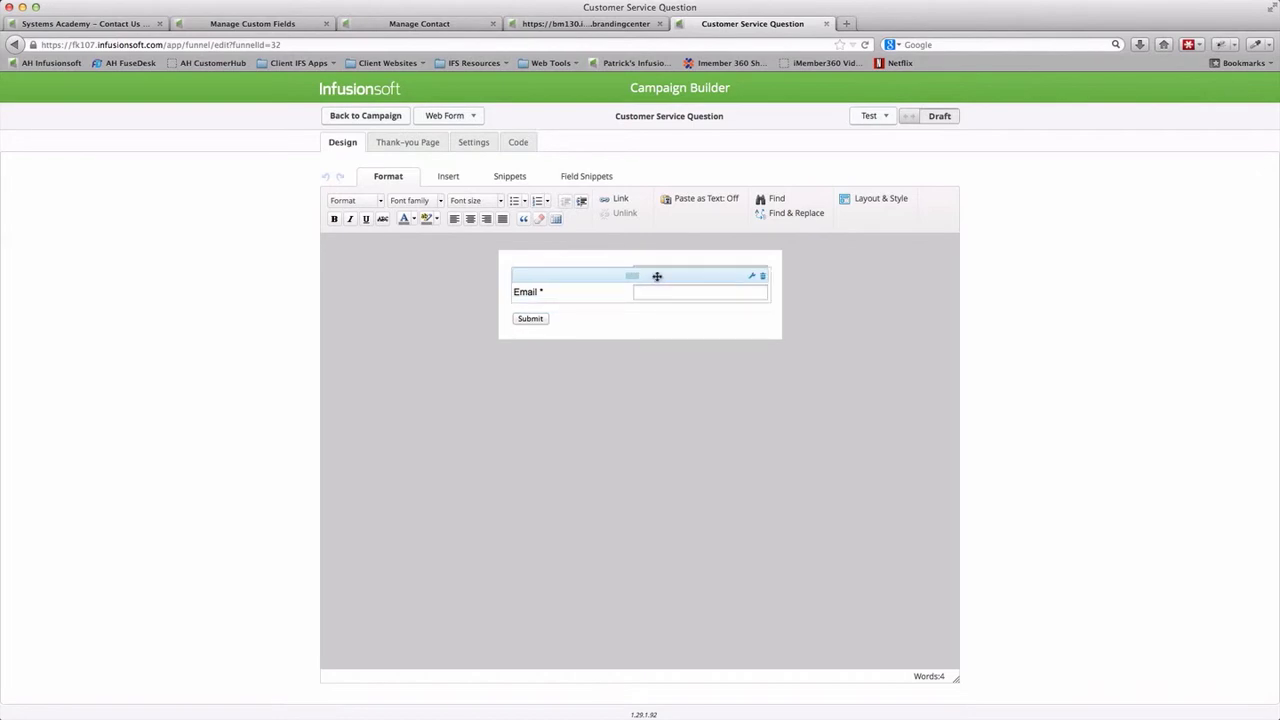
pyautogui.doubleClick(558, 276)
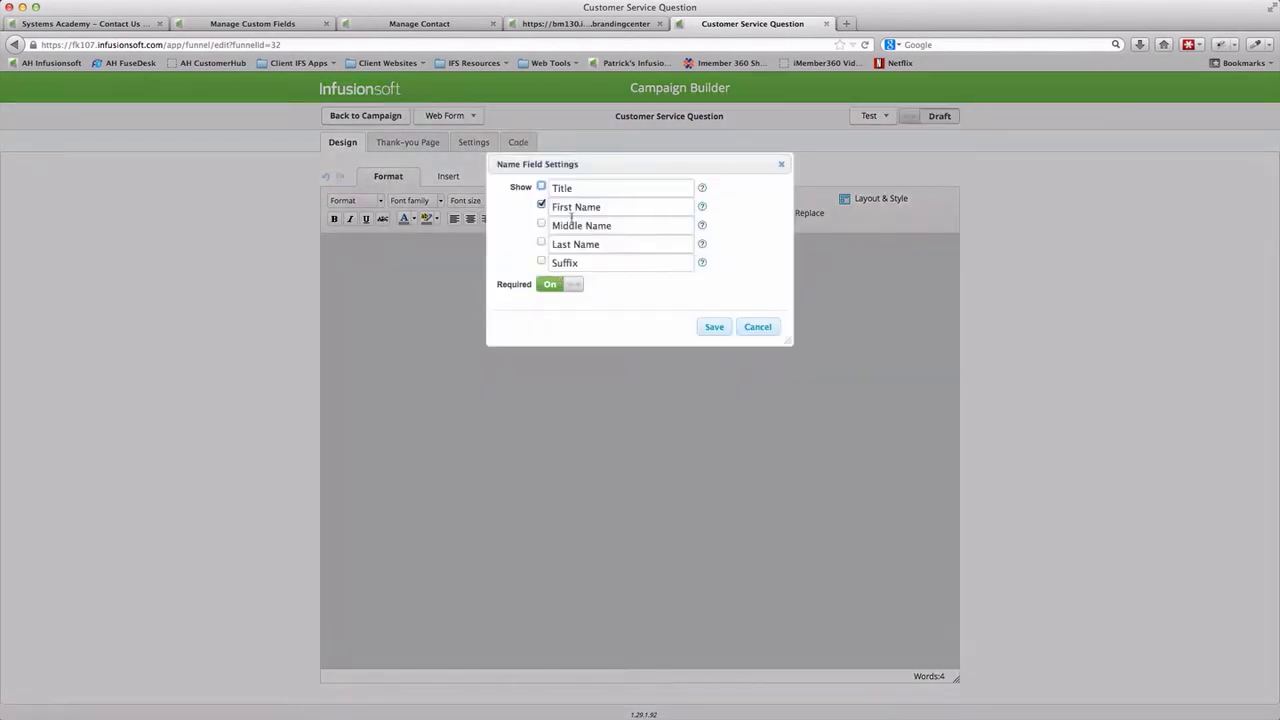
pyautogui.click(541, 243)
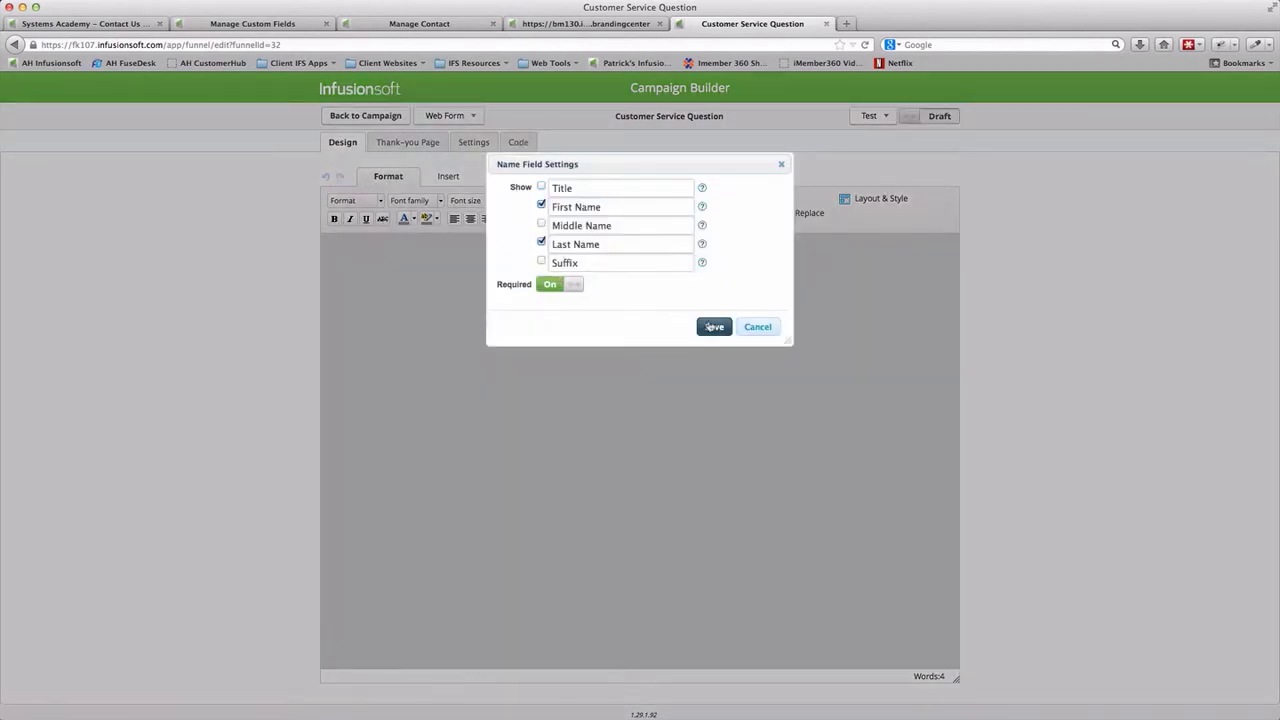
pyautogui.click(714, 327)
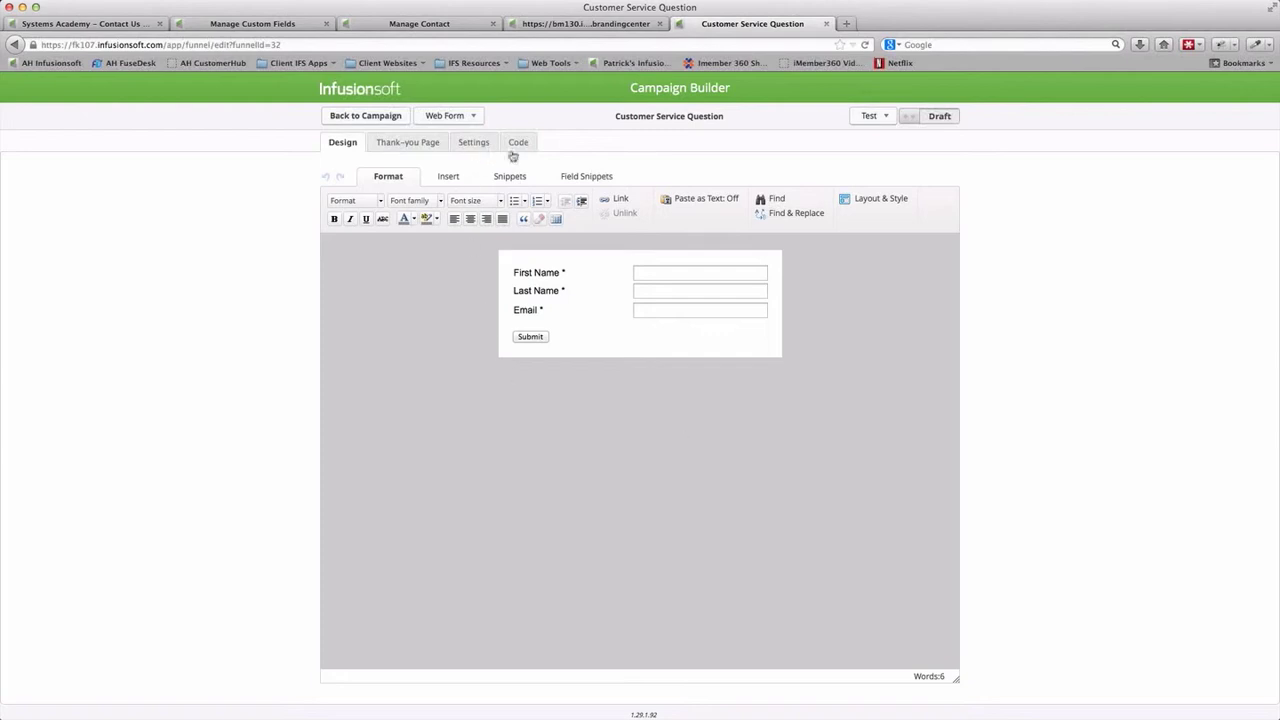
# Add an Other field below Email and define it as a new custom Text Area field named "Customer Service Question"
pyautogui.click(584, 175)
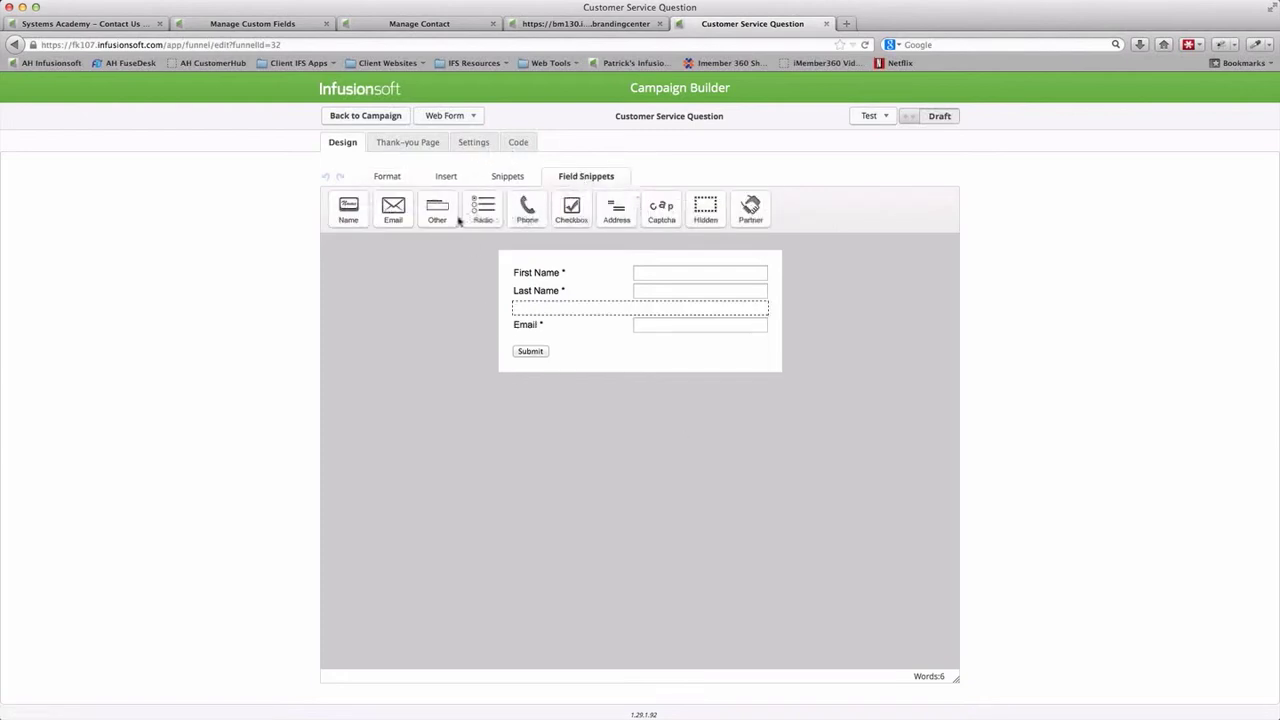
pyautogui.moveTo(443, 218); pyautogui.dragTo(656, 329)
pyautogui.click(603, 189)
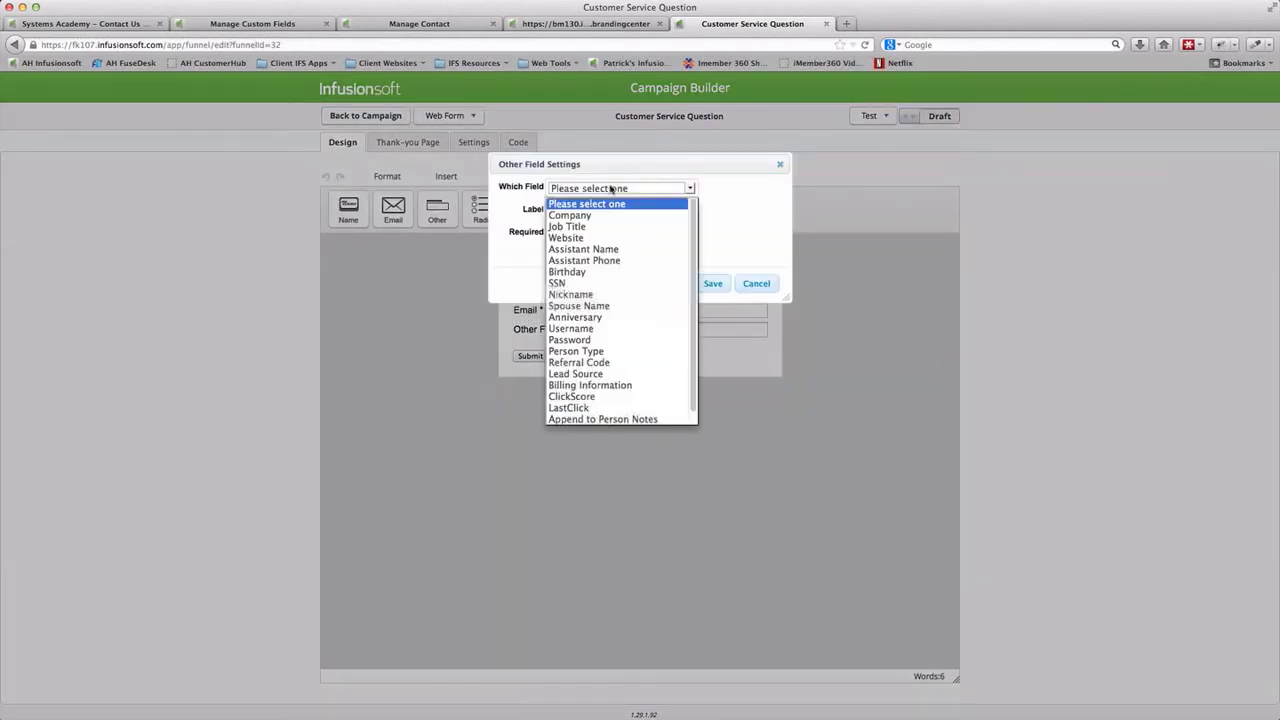
pyautogui.scroll(-1, 640, 260)
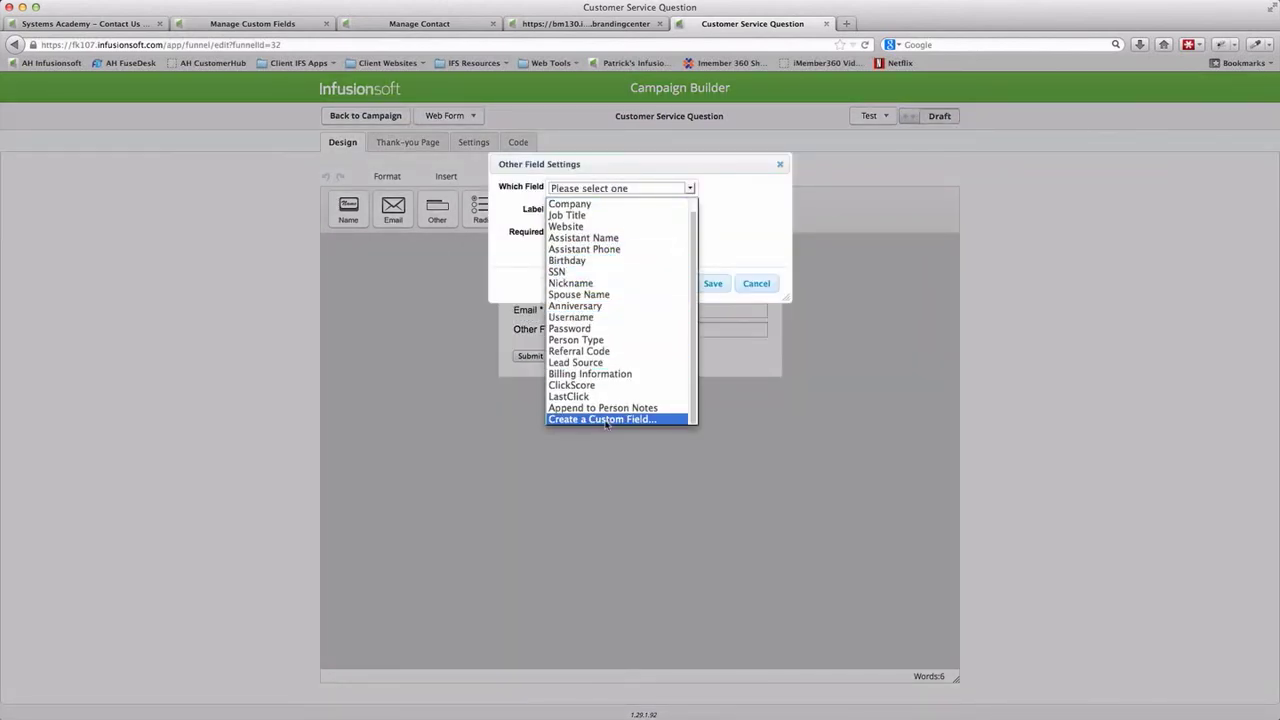
pyautogui.click(610, 419)
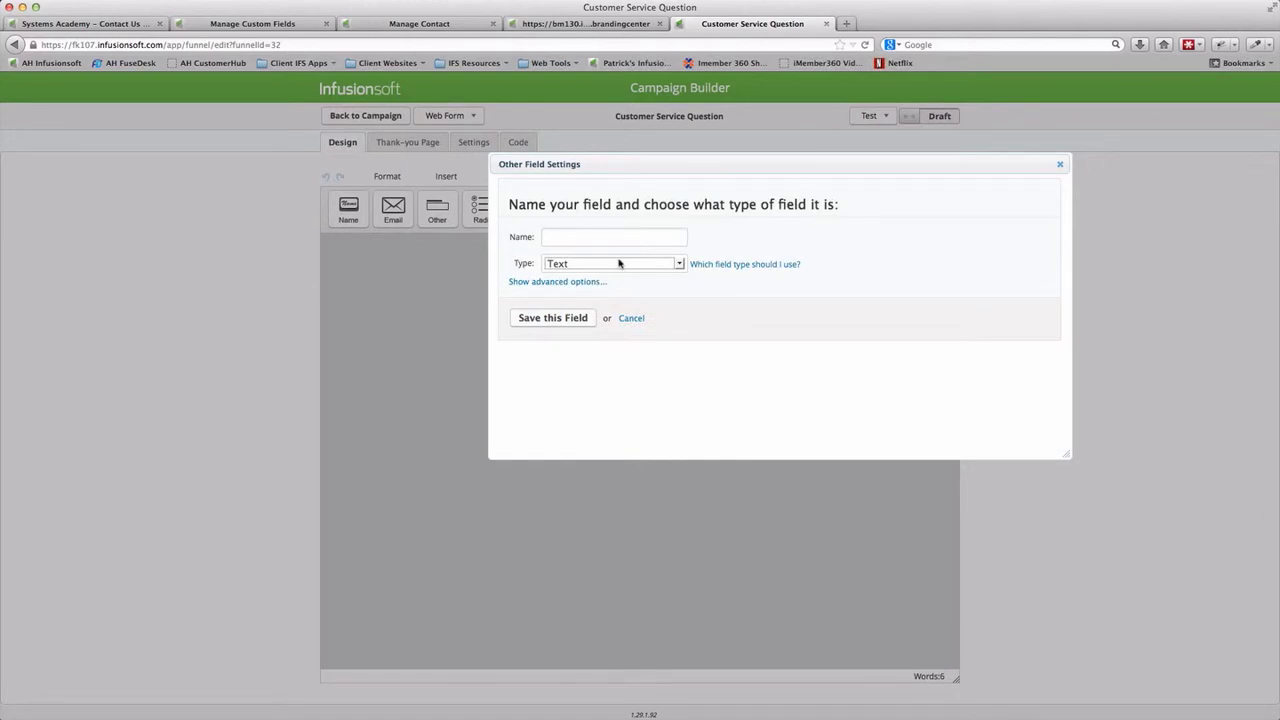
pyautogui.click(614, 262)
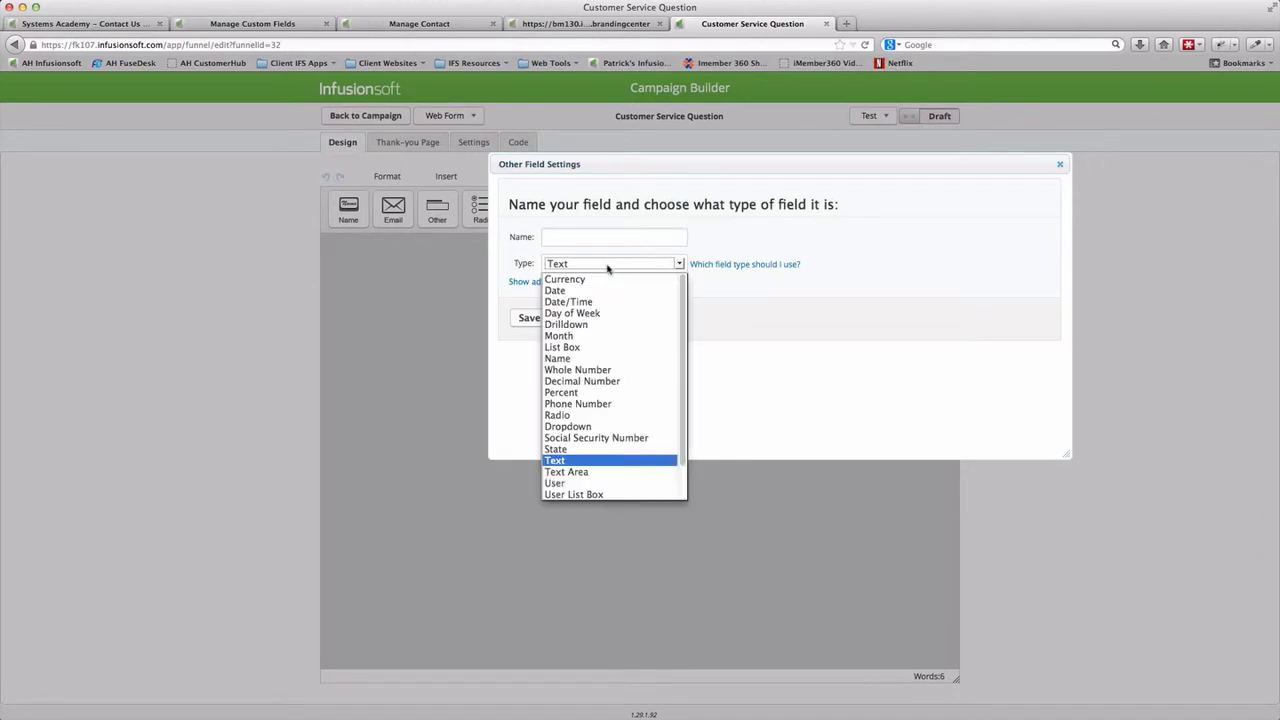
pyautogui.click(596, 472)
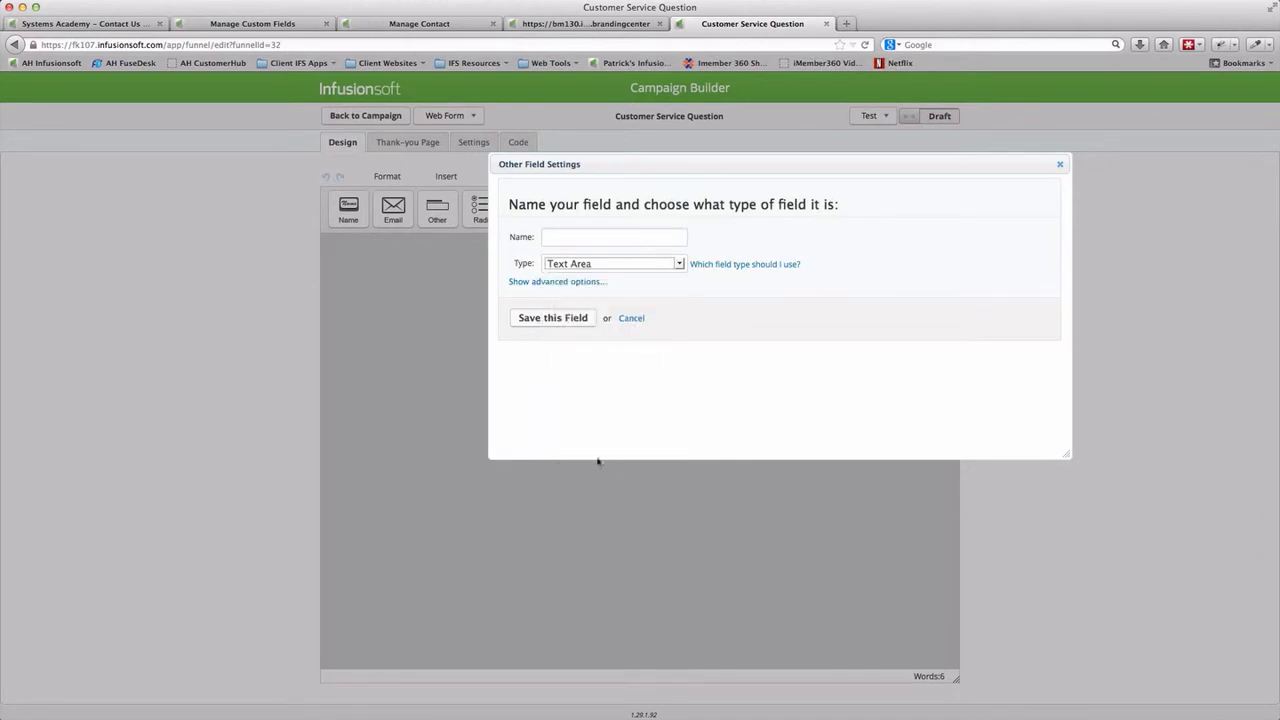
pyautogui.click(552, 236)
pyautogui.write('C')
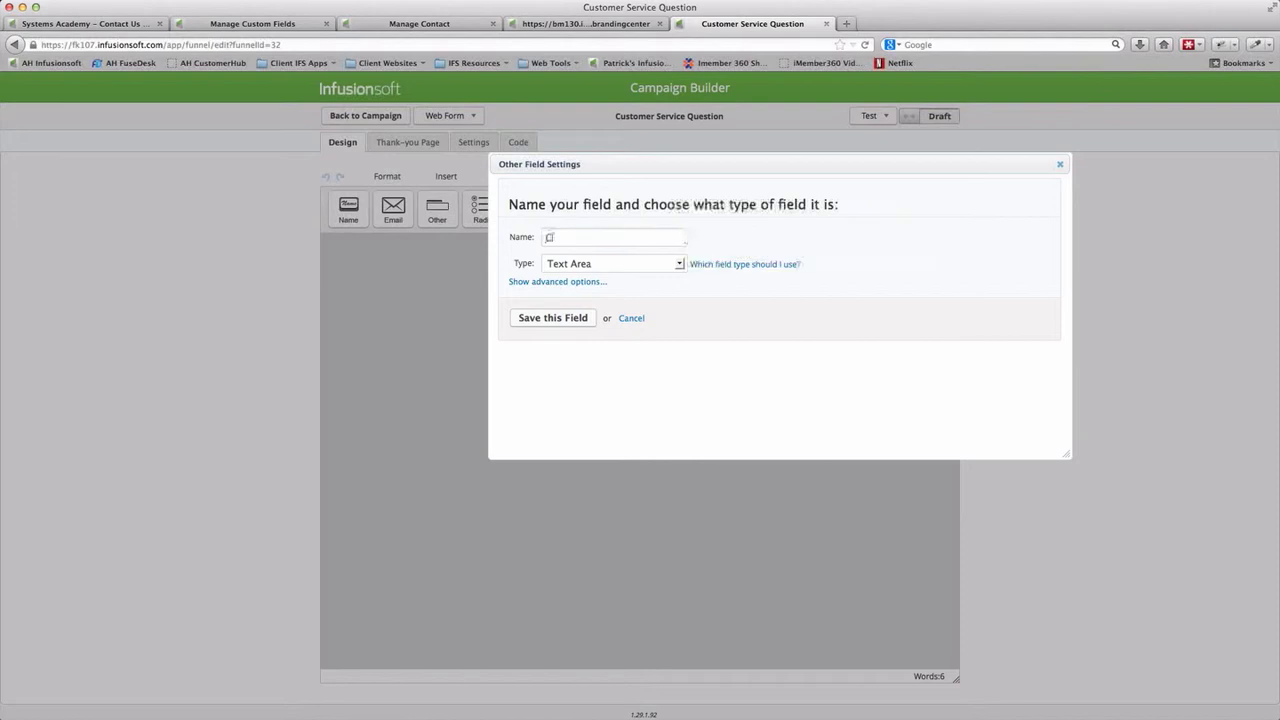
pyautogui.write('ustomer Service Question')
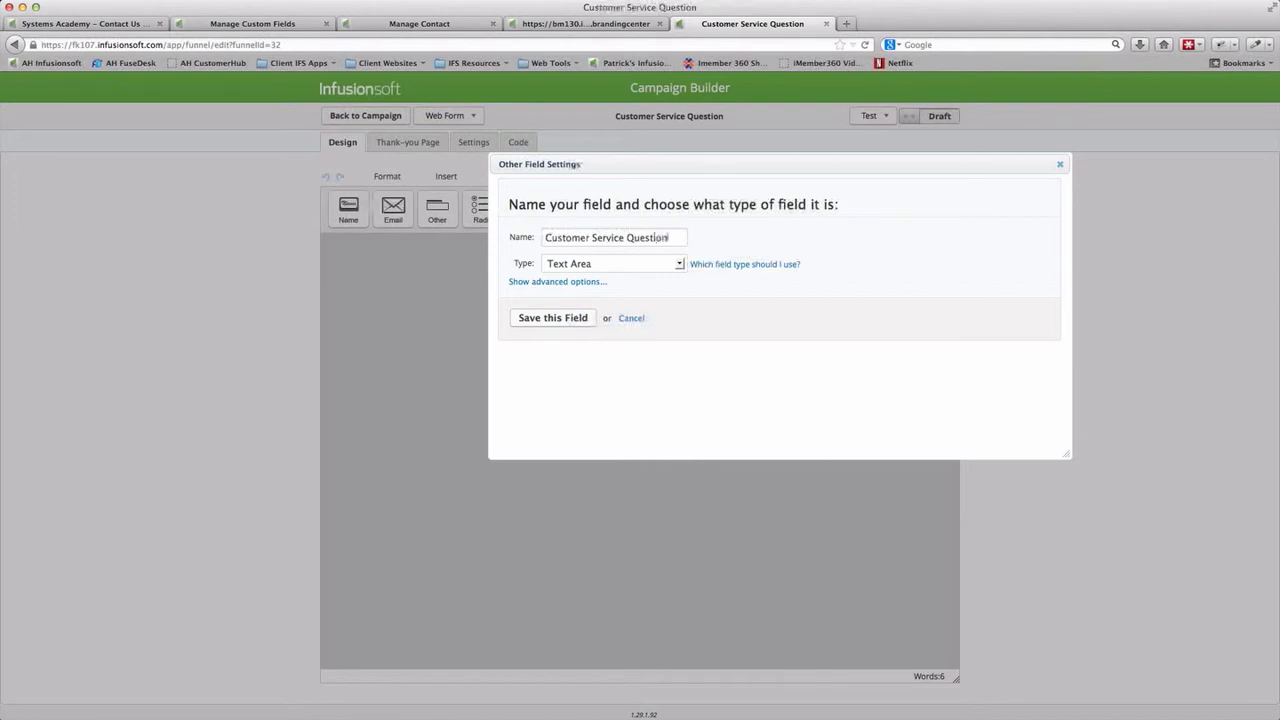
# Save the custom field under the Custom Fields tab and Custom Fields header, and make it required on the form
pyautogui.click(576, 283)
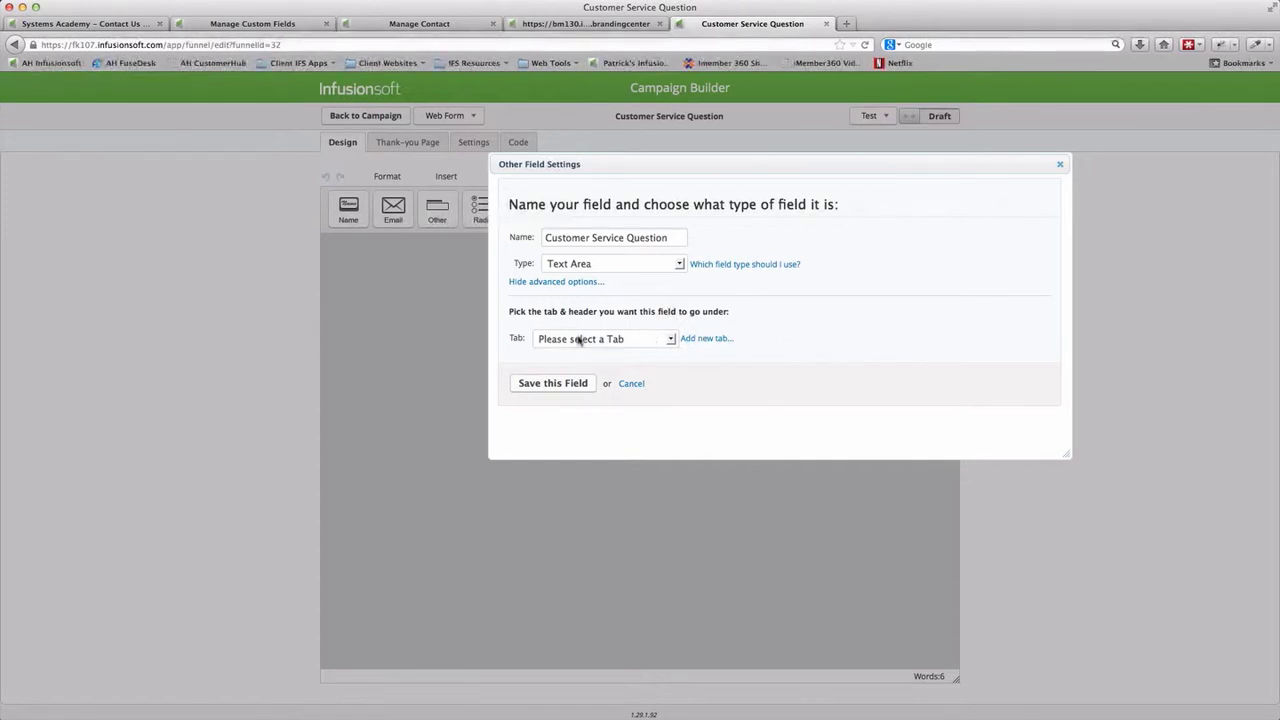
pyautogui.click(610, 340)
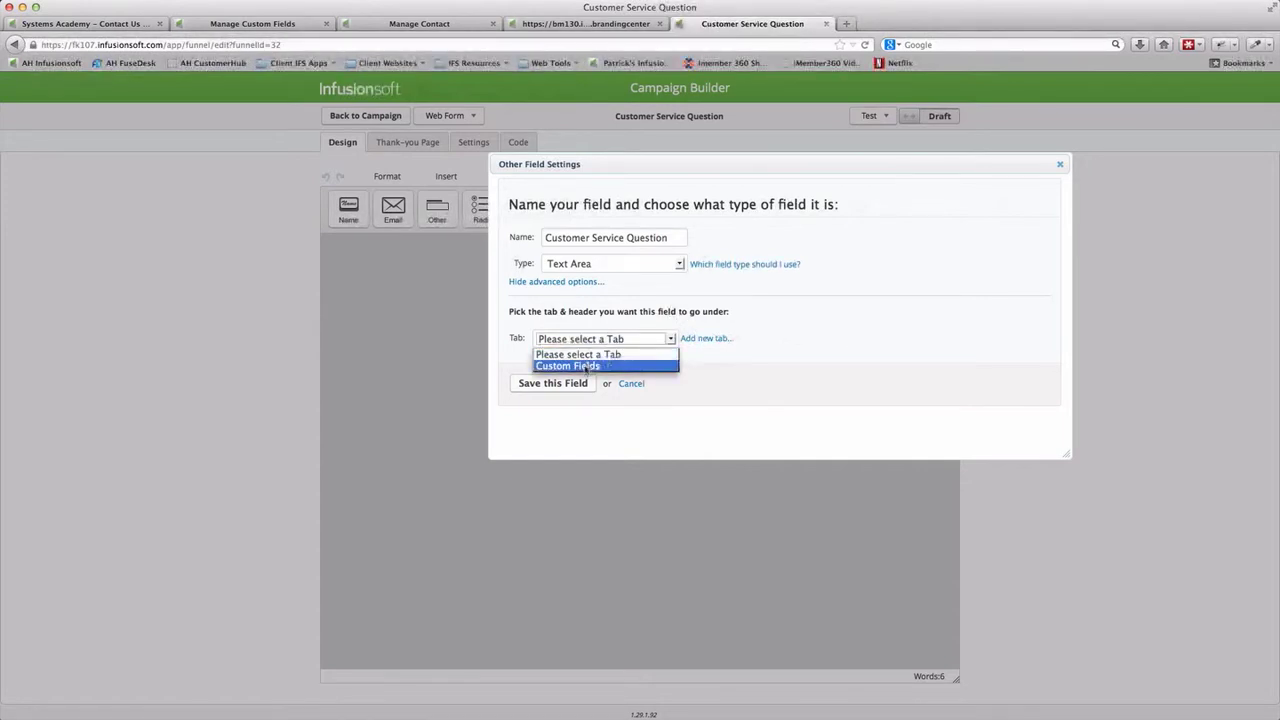
pyautogui.click(586, 363)
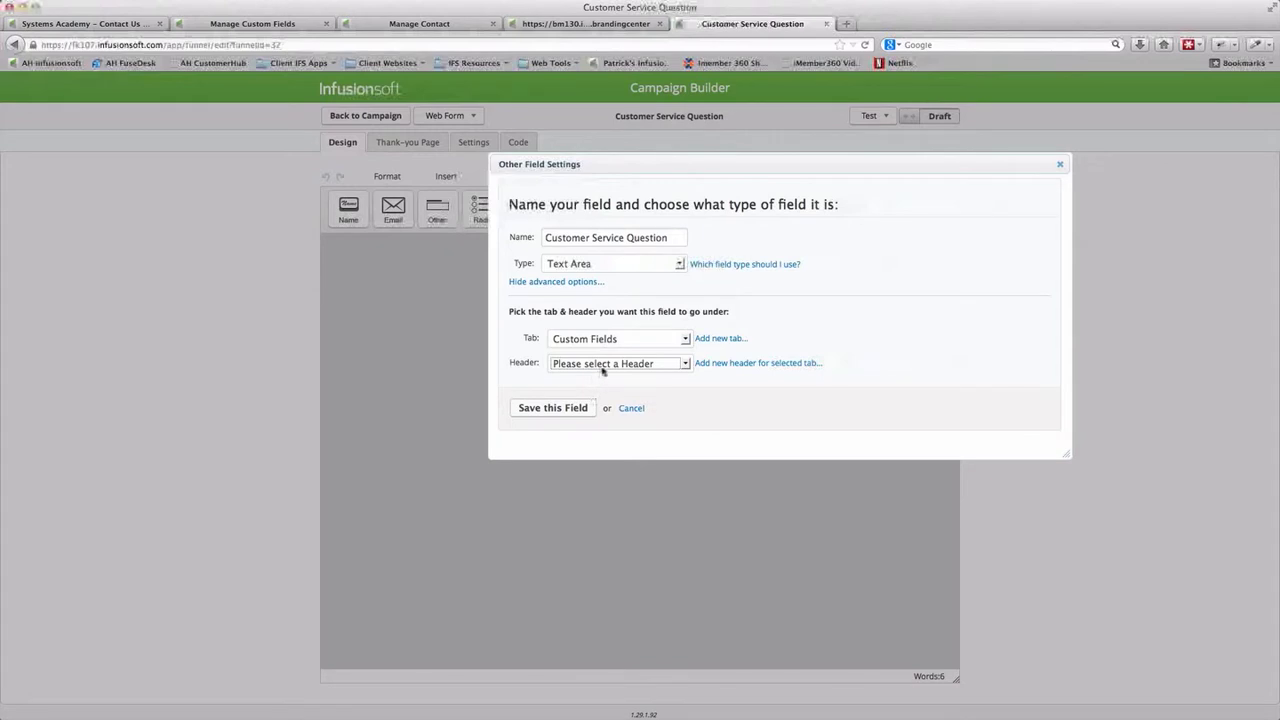
pyautogui.click(603, 370)
pyautogui.click(680, 391)
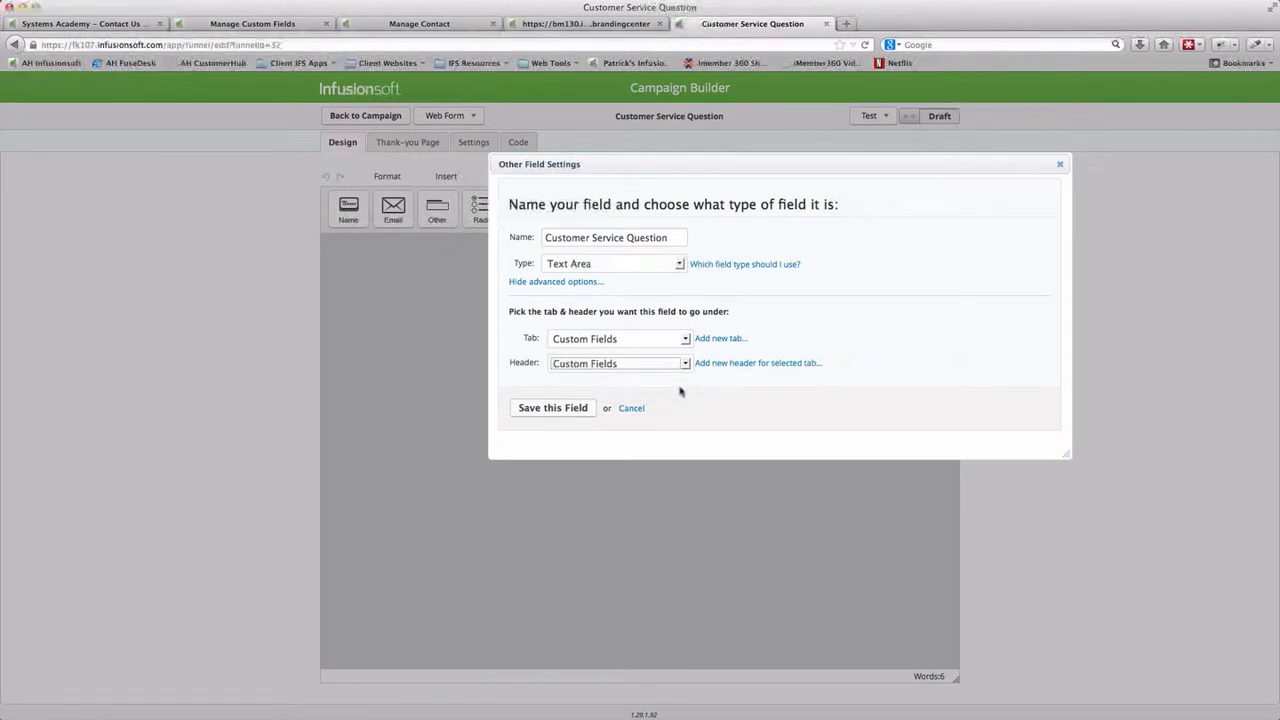
pyautogui.click(546, 408)
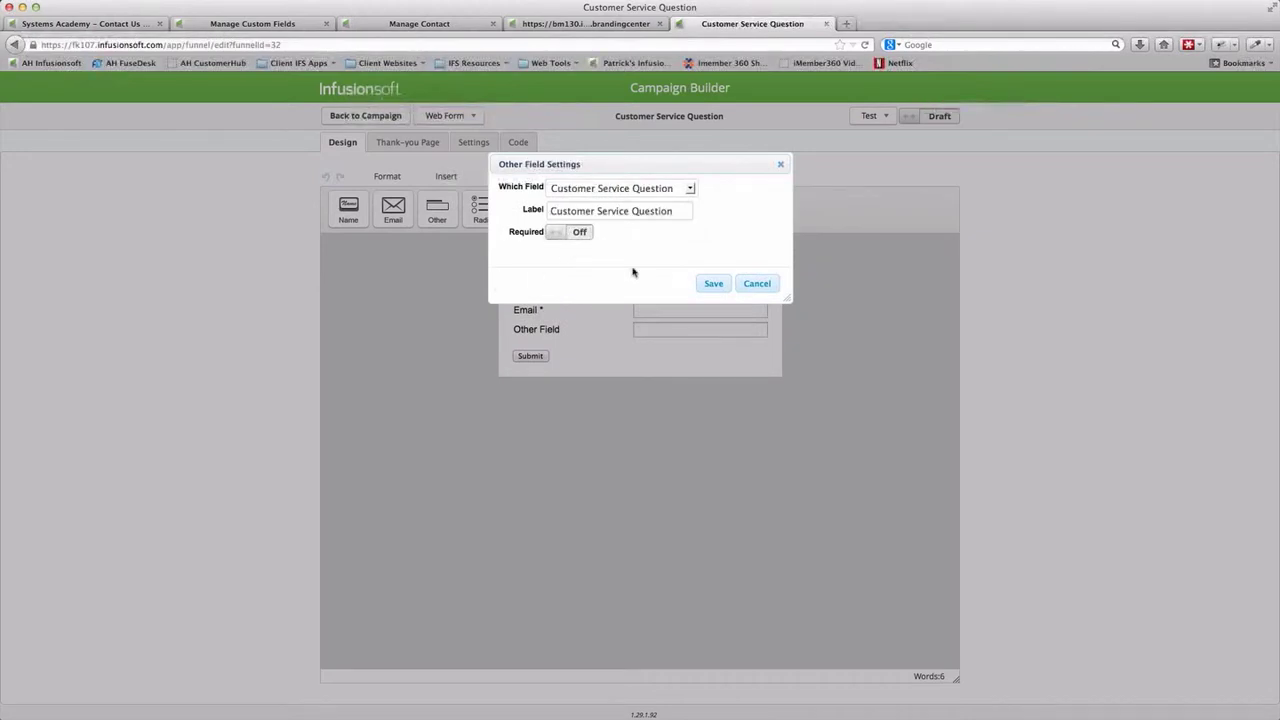
pyautogui.click(575, 233)
pyautogui.click(716, 284)
# Change the Customer Service Question field's label on the form to "How can we help you?"
pyautogui.moveTo(584, 357)
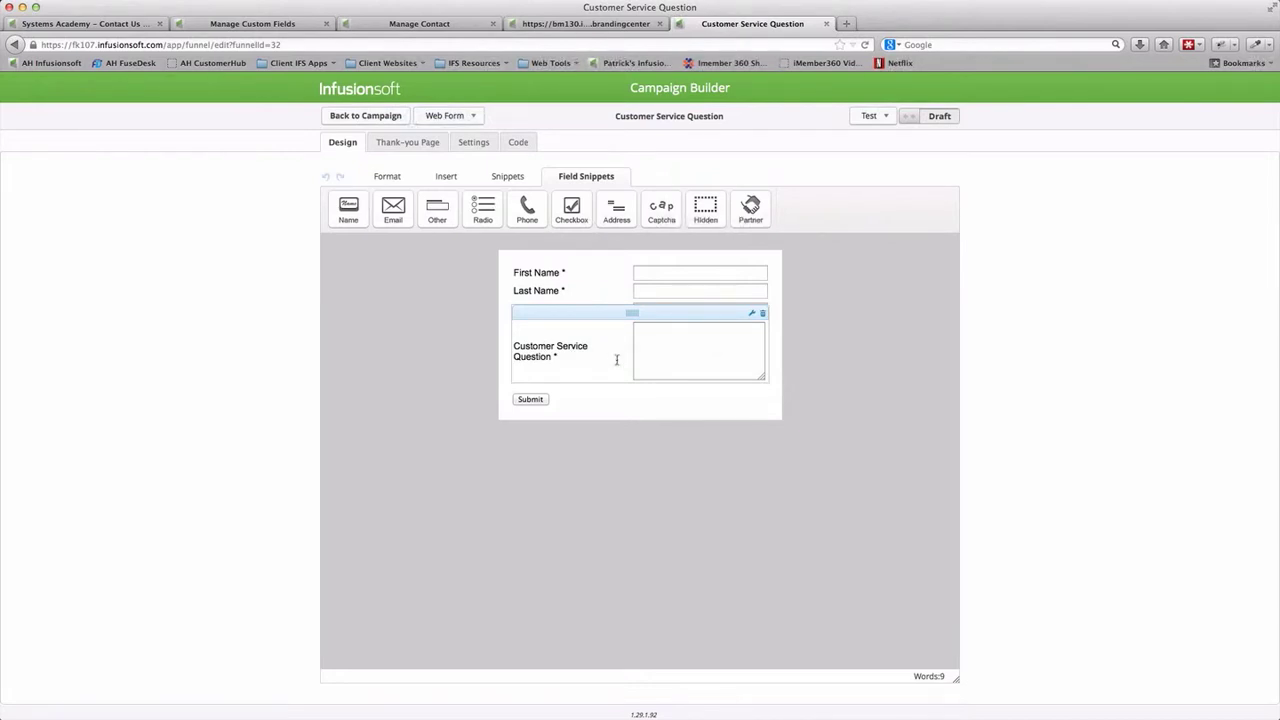
pyautogui.doubleClick(571, 360)
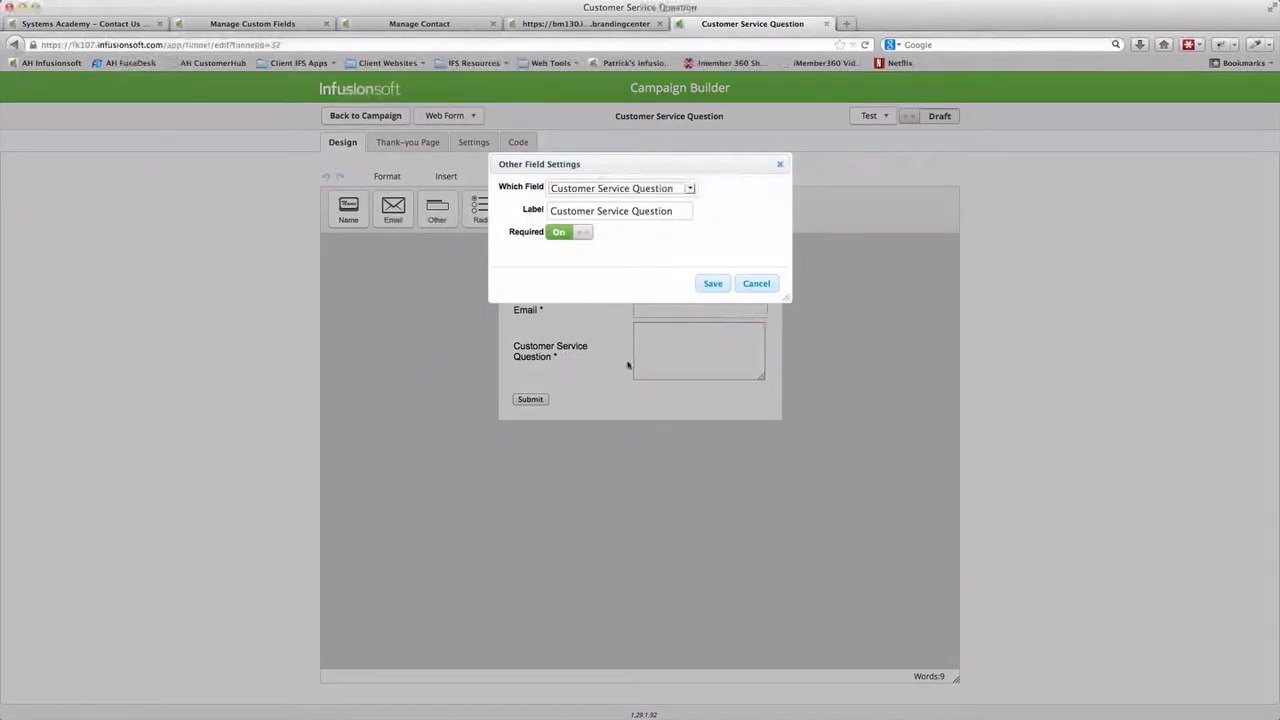
pyautogui.tripleClick(674, 211)
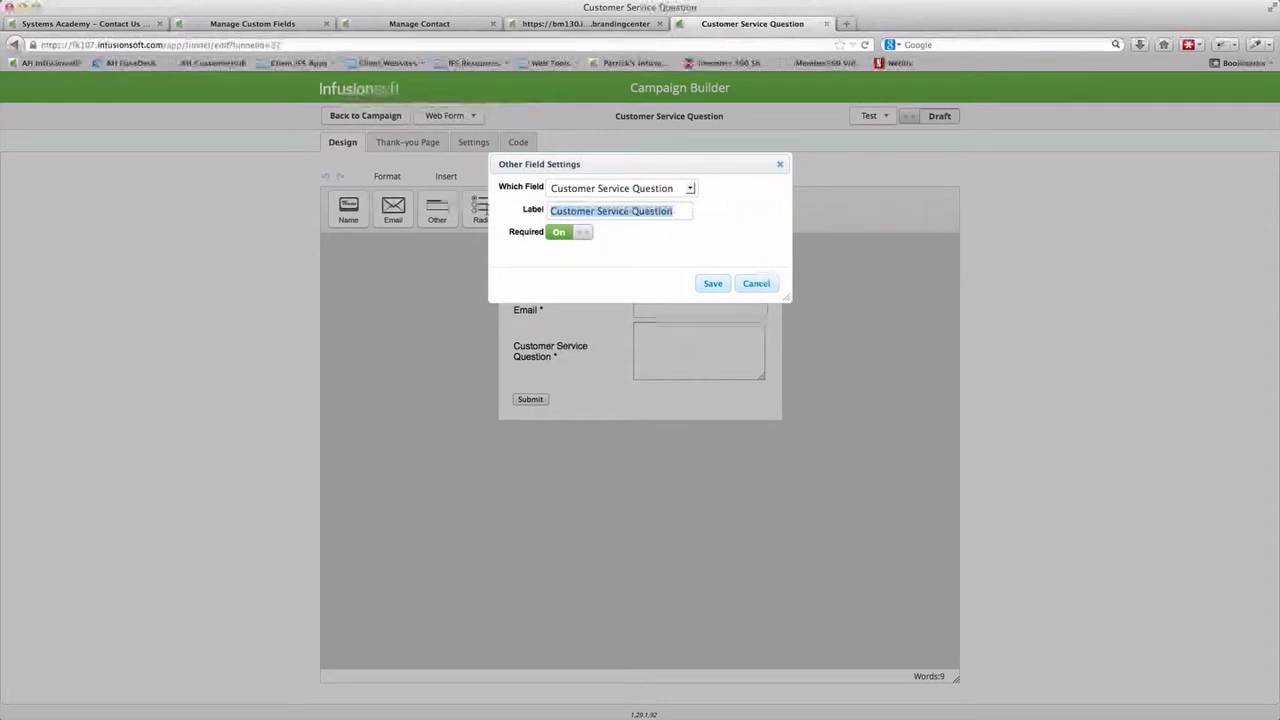
pyautogui.write('What')
pyautogui.press('BackSpace')
pyautogui.press('BackSpace')
pyautogui.press('BackSpace')
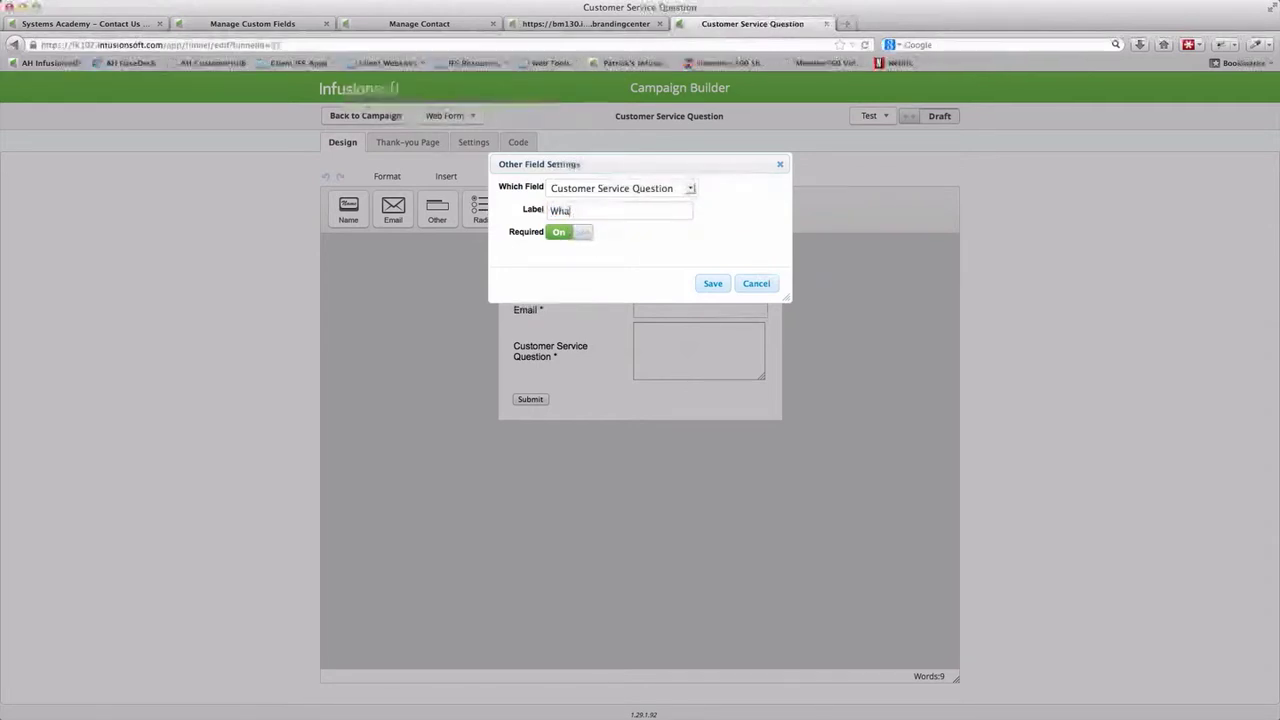
pyautogui.press('BackSpace')
pyautogui.press('BackSpace')
pyautogui.press('BackSpace')
pyautogui.press('BackSpace')
pyautogui.press('BackSpace')
pyautogui.write('How can')
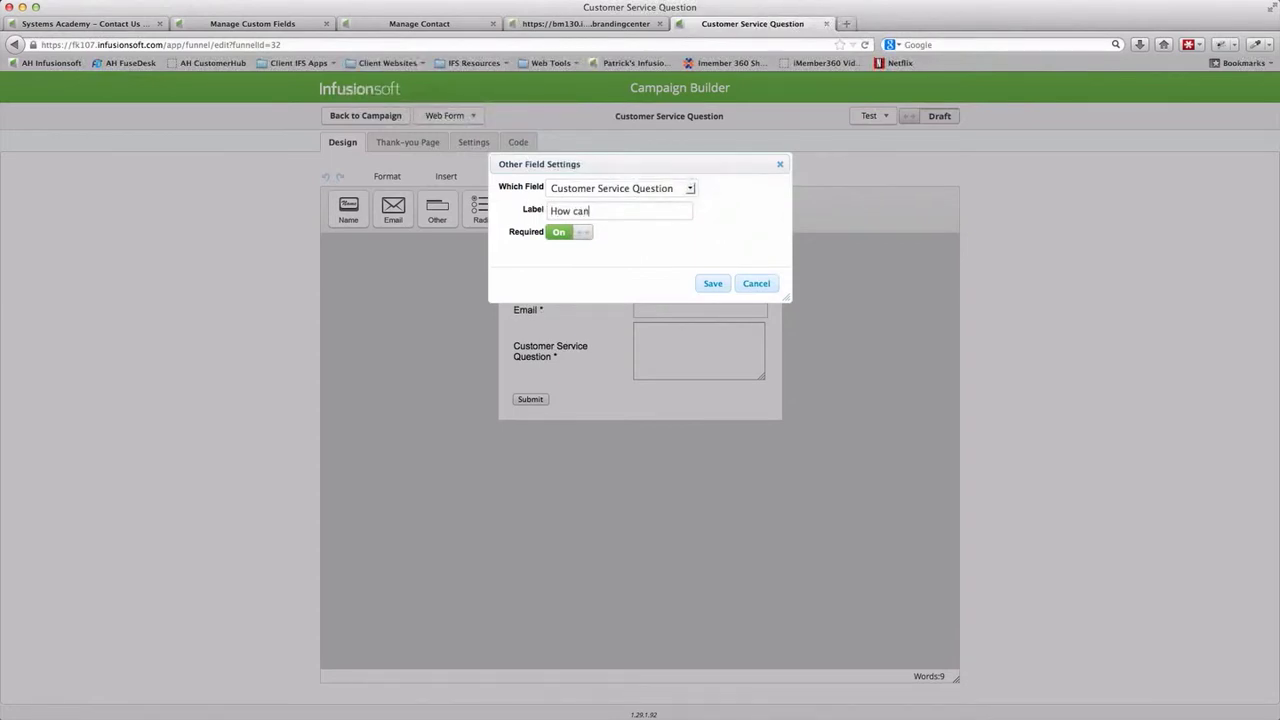
pyautogui.write(' we help you?')
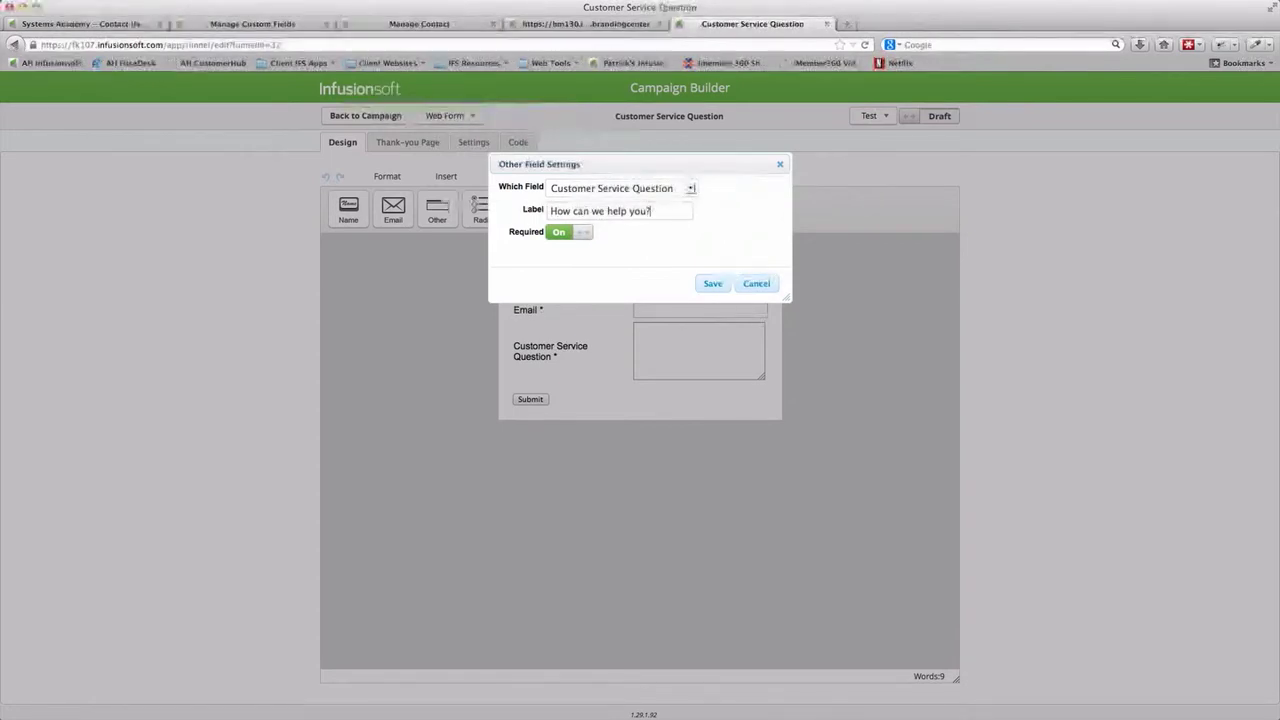
pyautogui.click(713, 284)
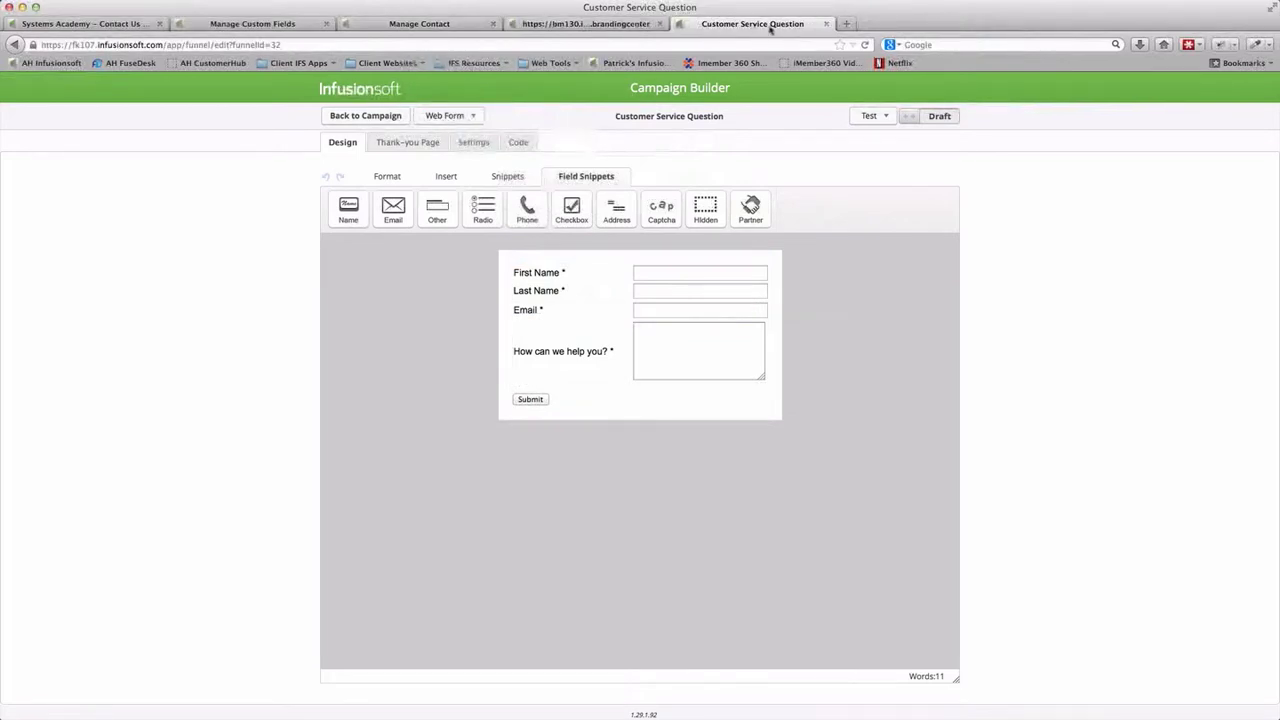
# Open the Infusionsoft dashboard in a separate page and go to the Admin application settings
pyautogui.click(633, 63)
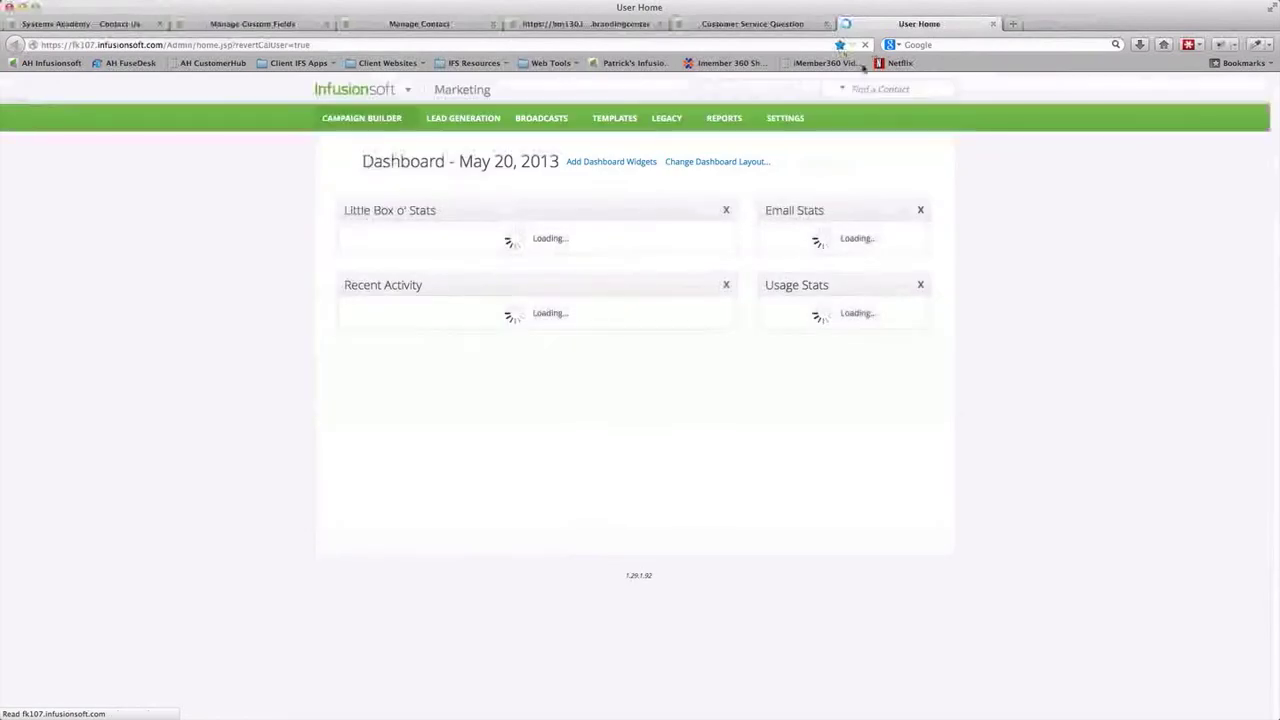
pyautogui.moveTo(381, 89)
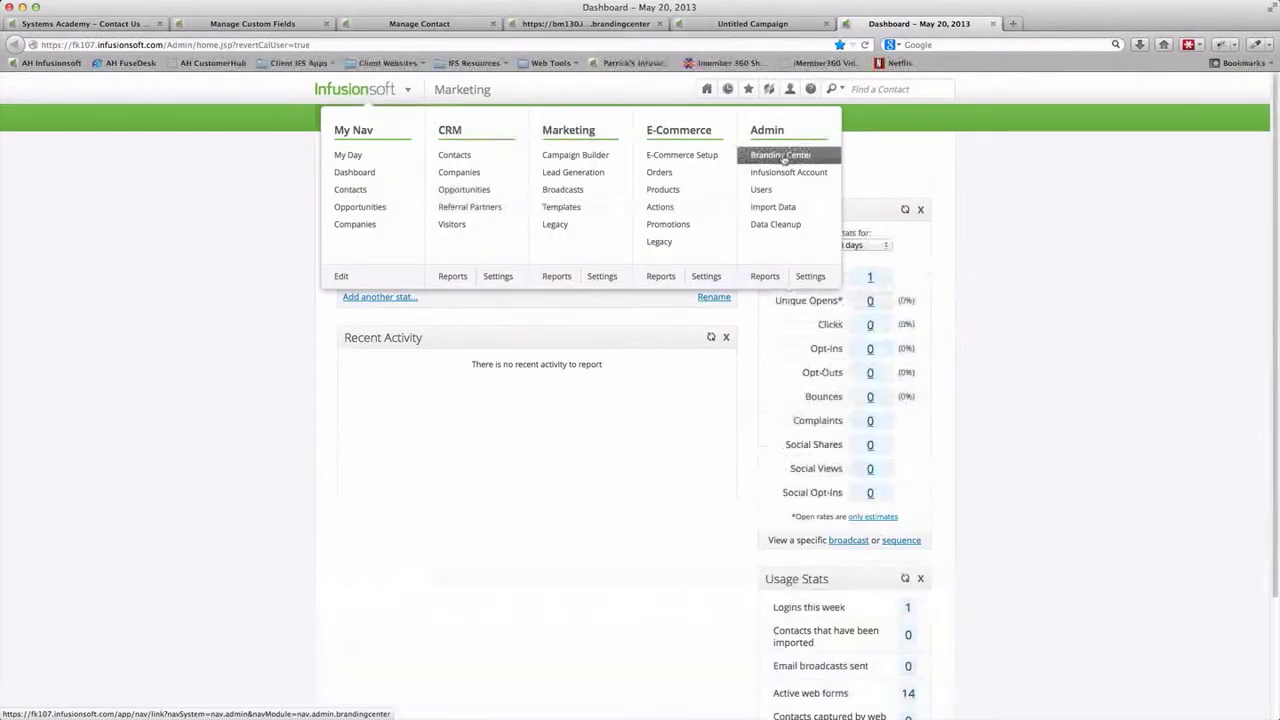
pyautogui.click(805, 277)
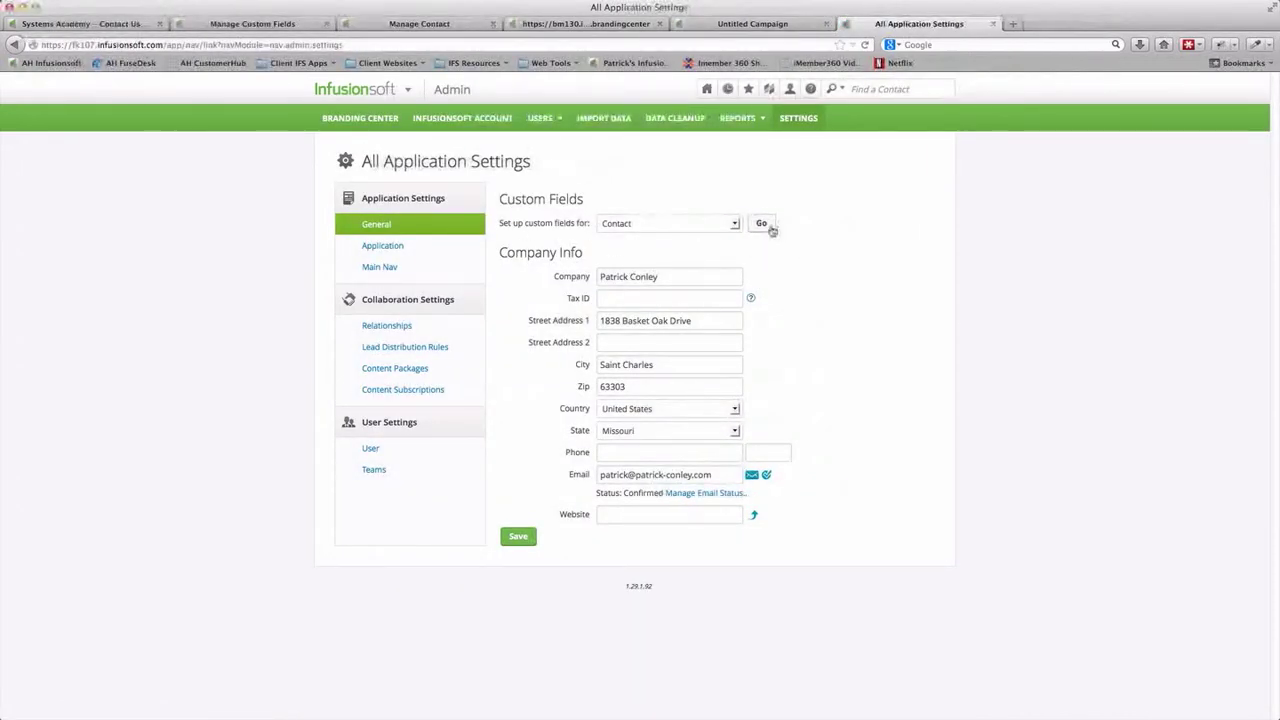
# Open the custom field setup for the Contact record and examine its Custom Fields tab
pyautogui.click(762, 224)
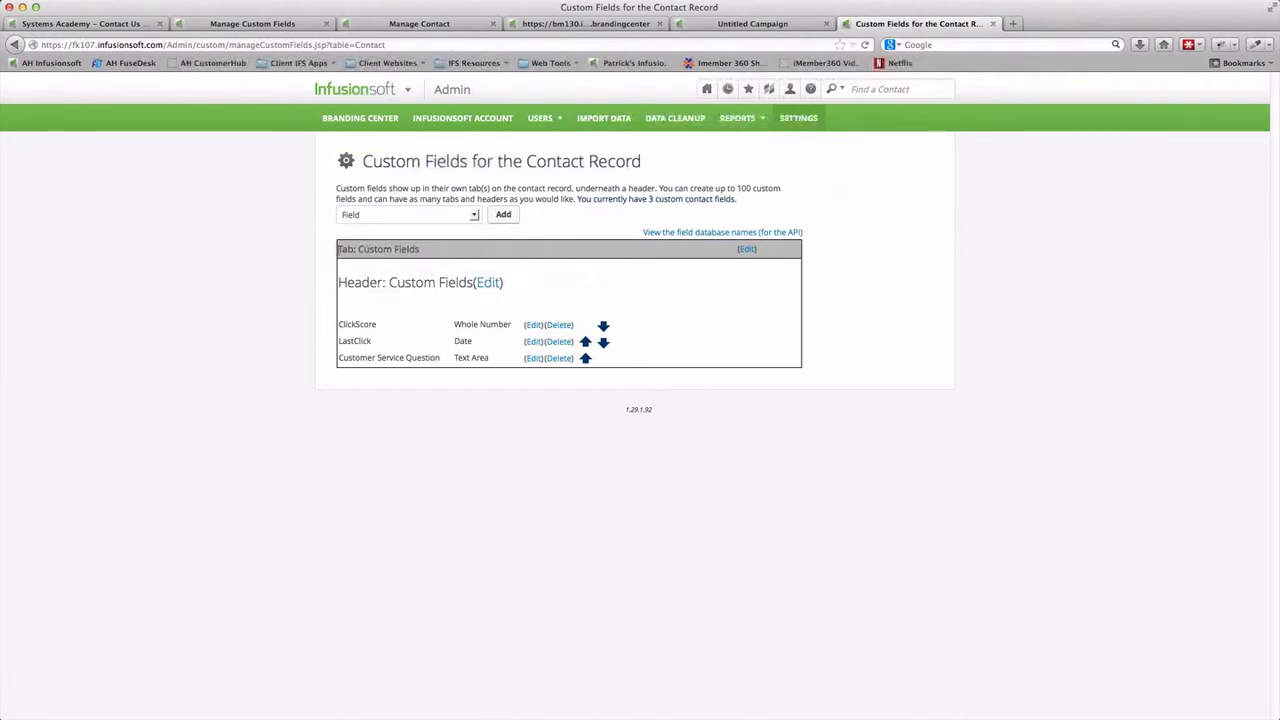
pyautogui.moveTo(337, 249); pyautogui.dragTo(432, 252)
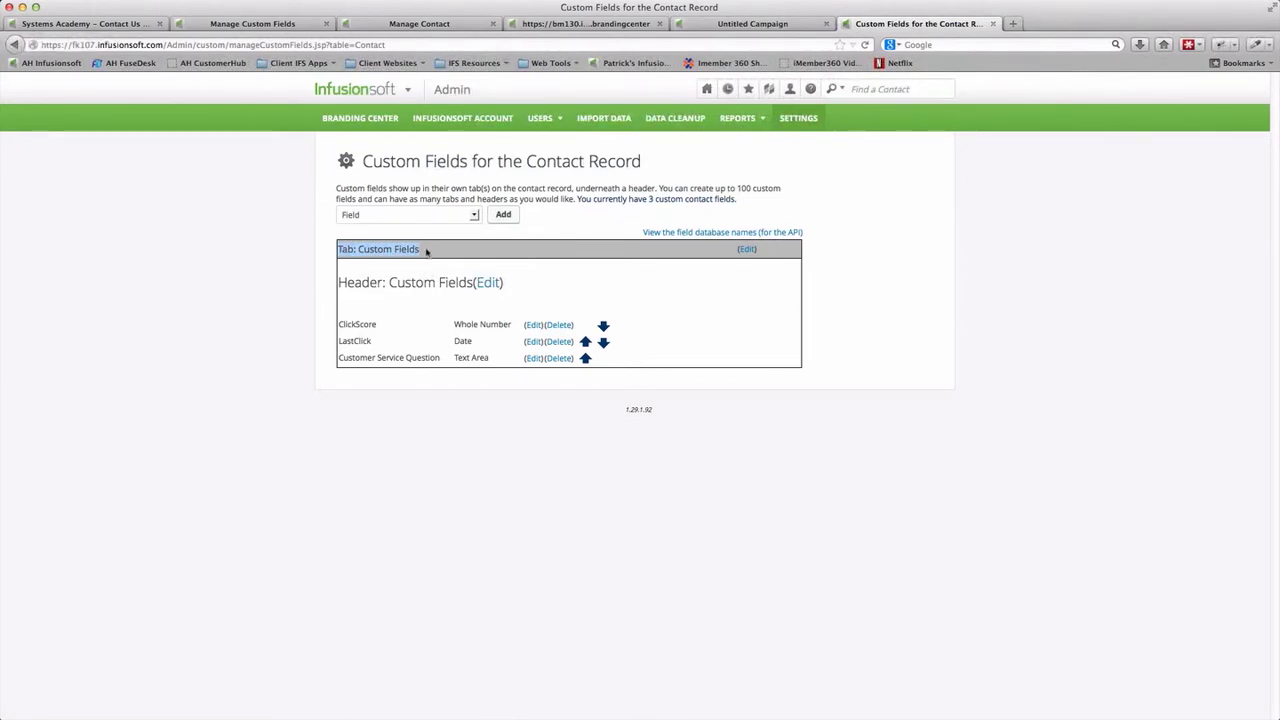
pyautogui.click(818, 335)
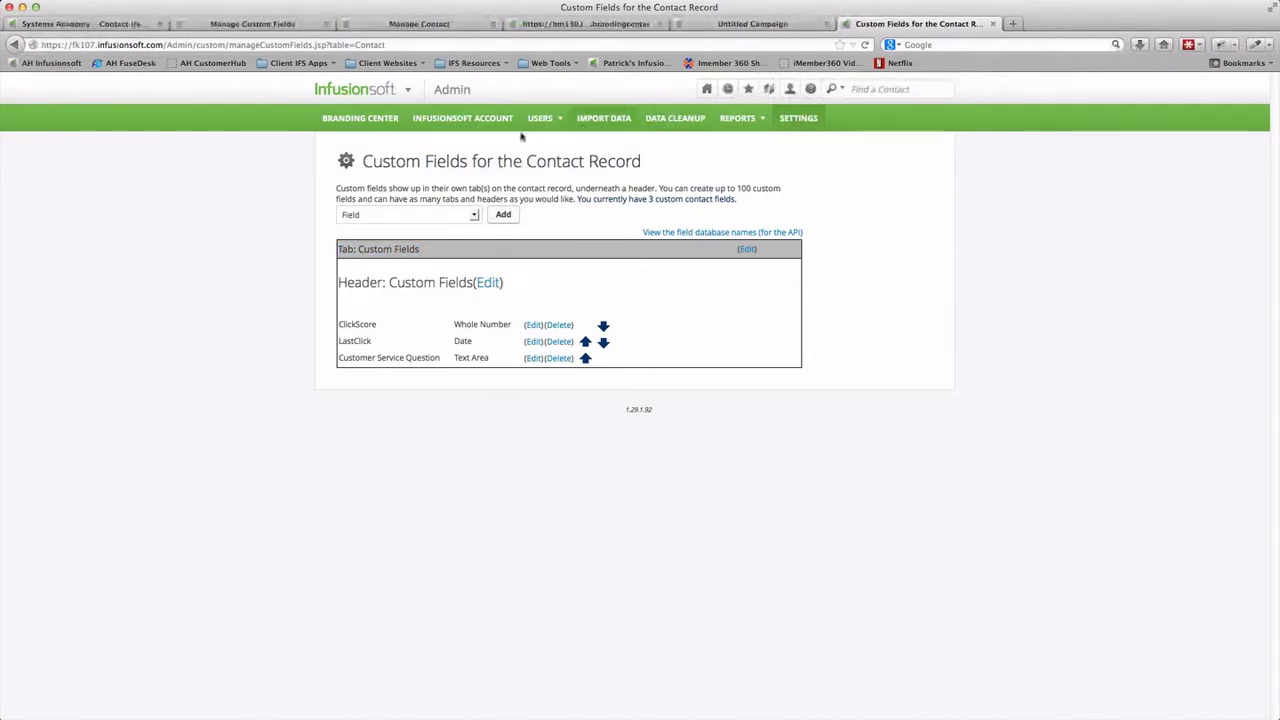
# Open the CRM contacts list in a separate page and view the Custom Fields section of the listed contact's record
pyautogui.moveTo(395, 92)
pyautogui.middleClick(458, 155)
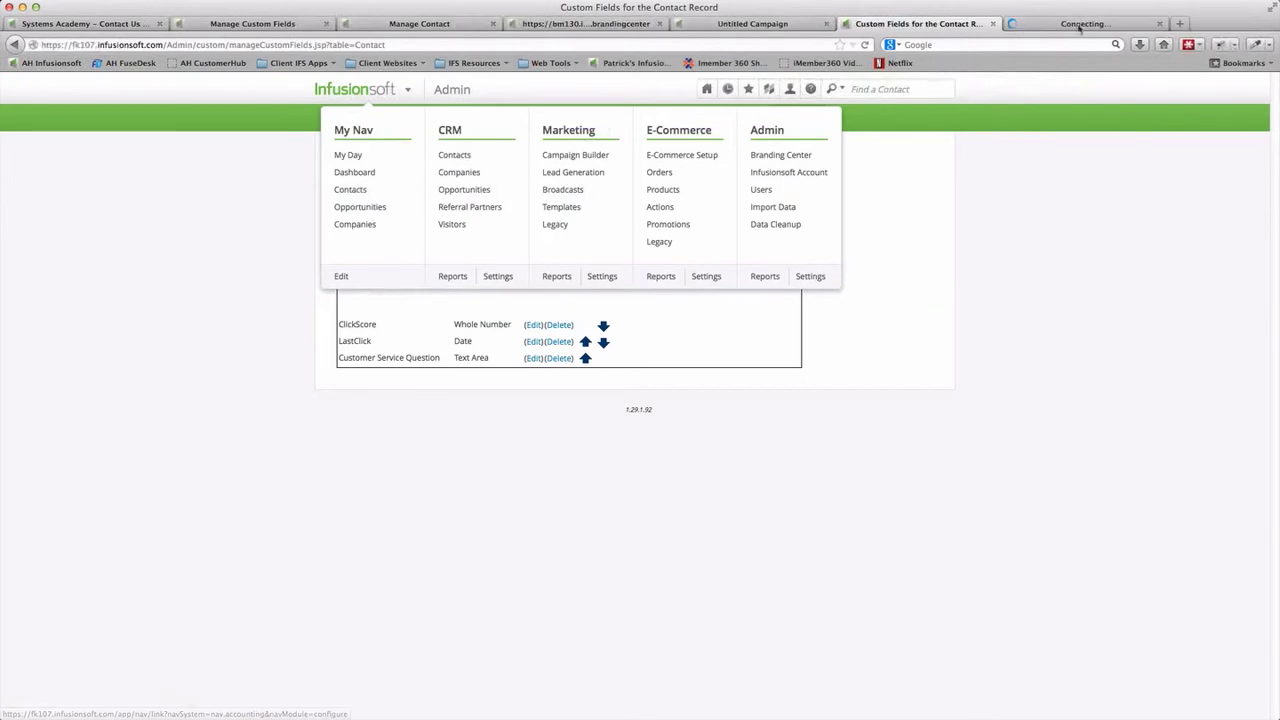
pyautogui.click(1100, 24)
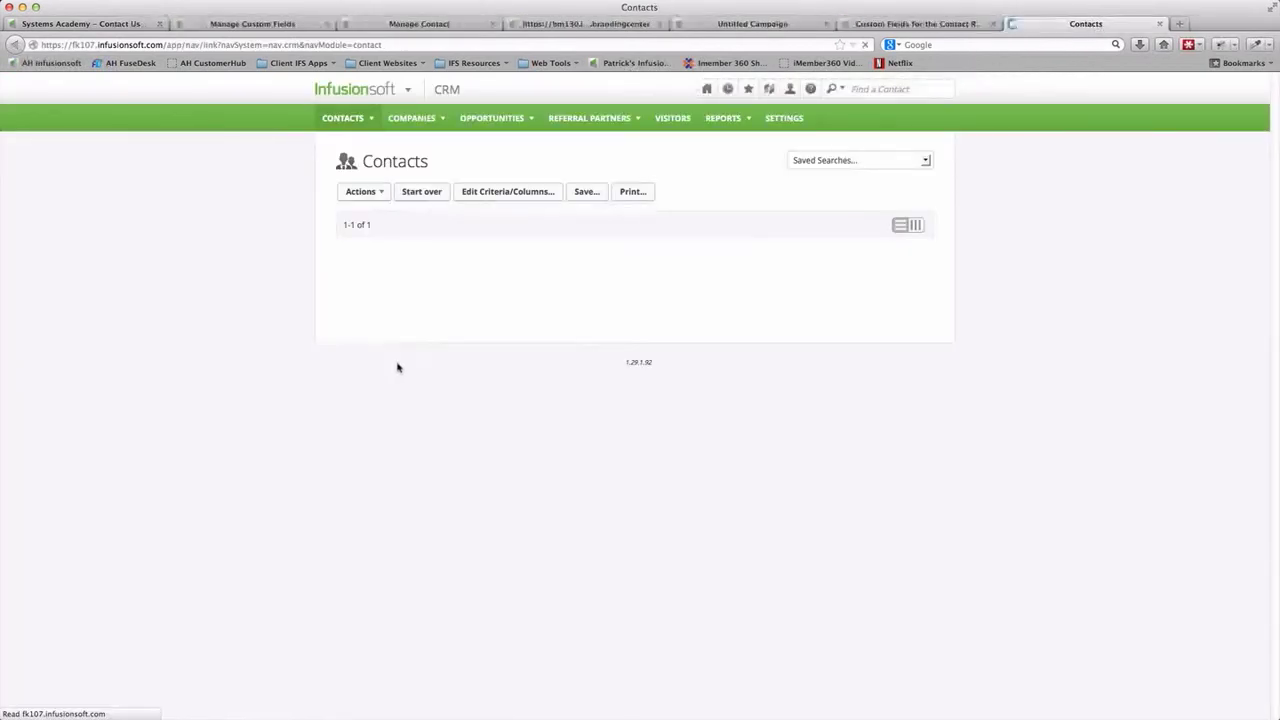
pyautogui.click(398, 258)
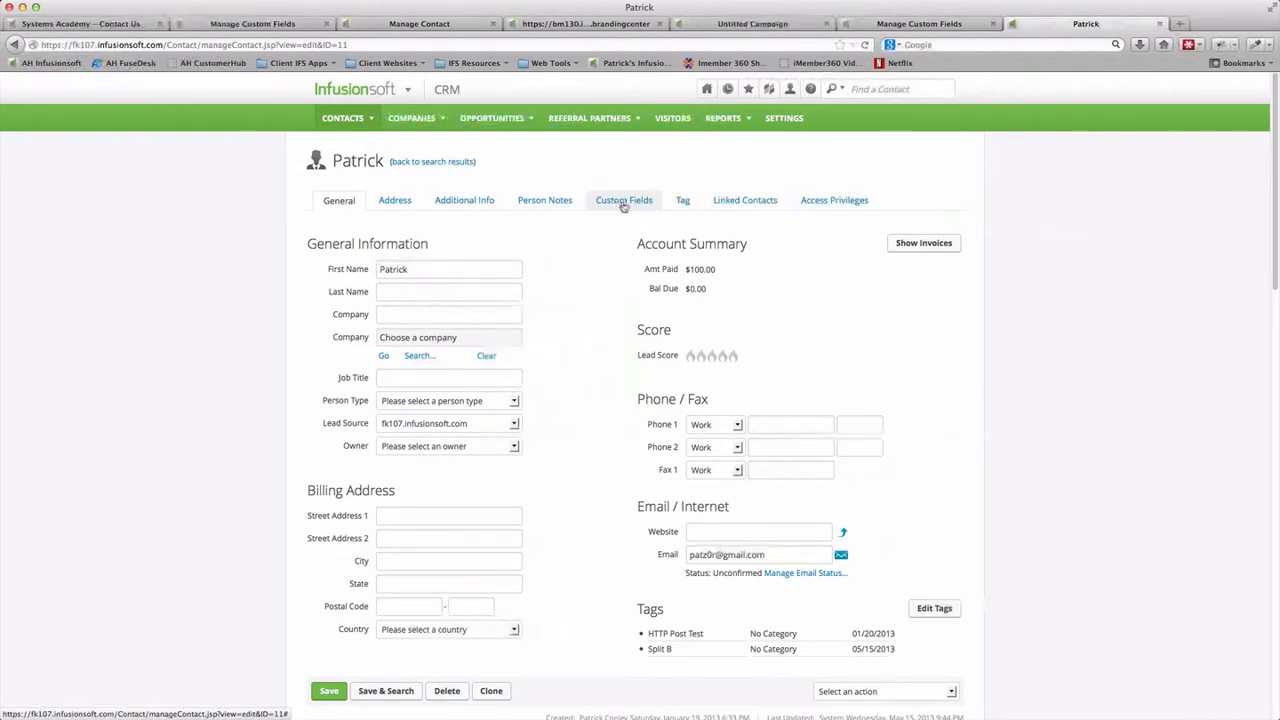
pyautogui.click(624, 202)
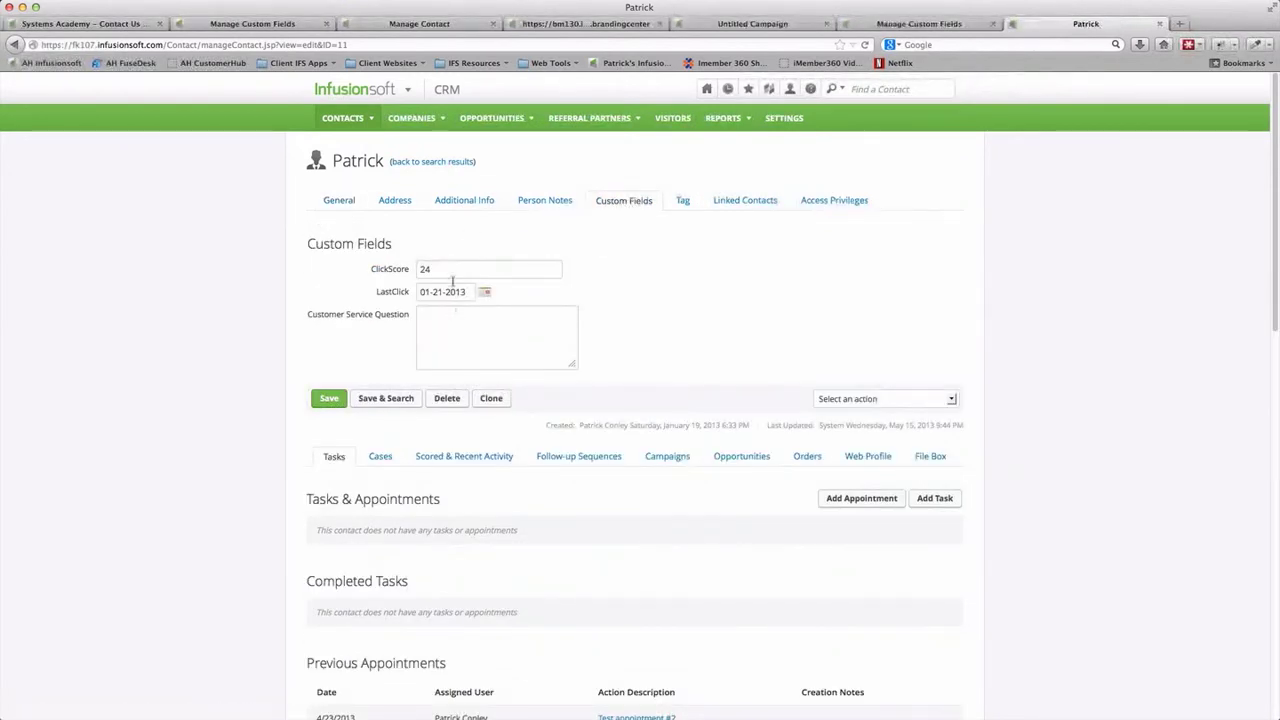
# Return to the contact custom field setup and add a new custom tab named "Customer Service"
pyautogui.click(877, 24)
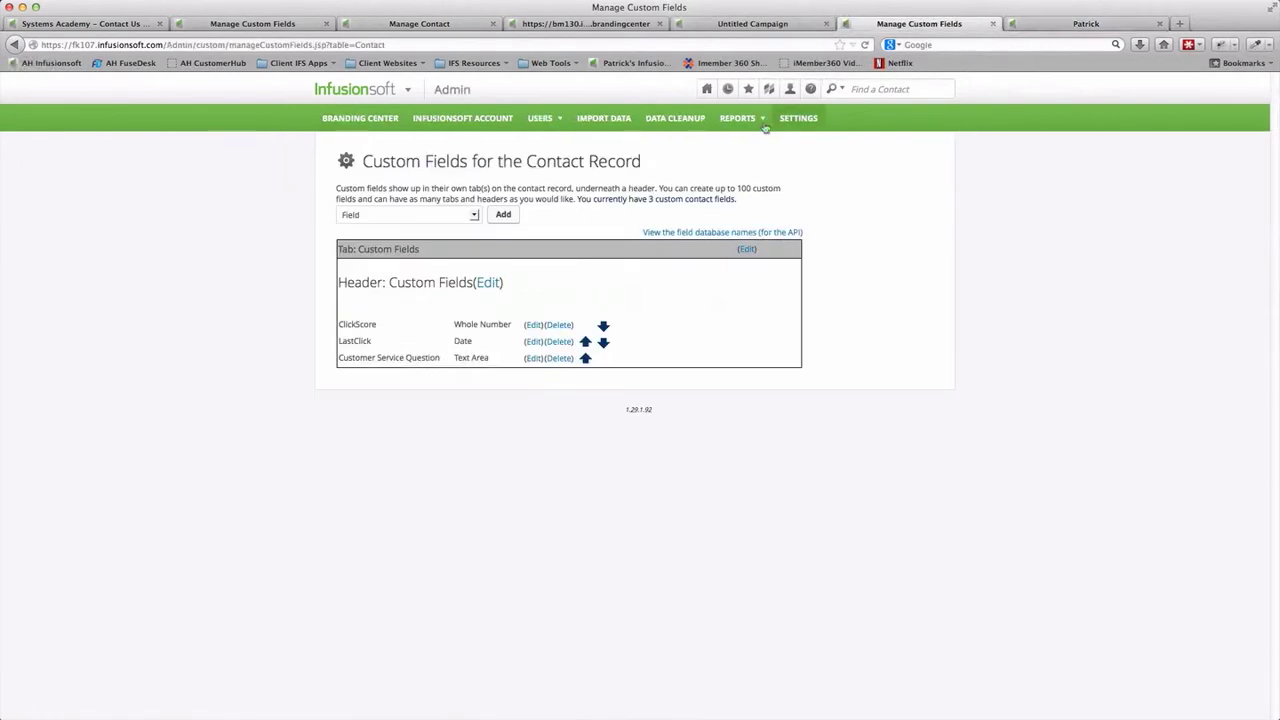
pyautogui.click(476, 216)
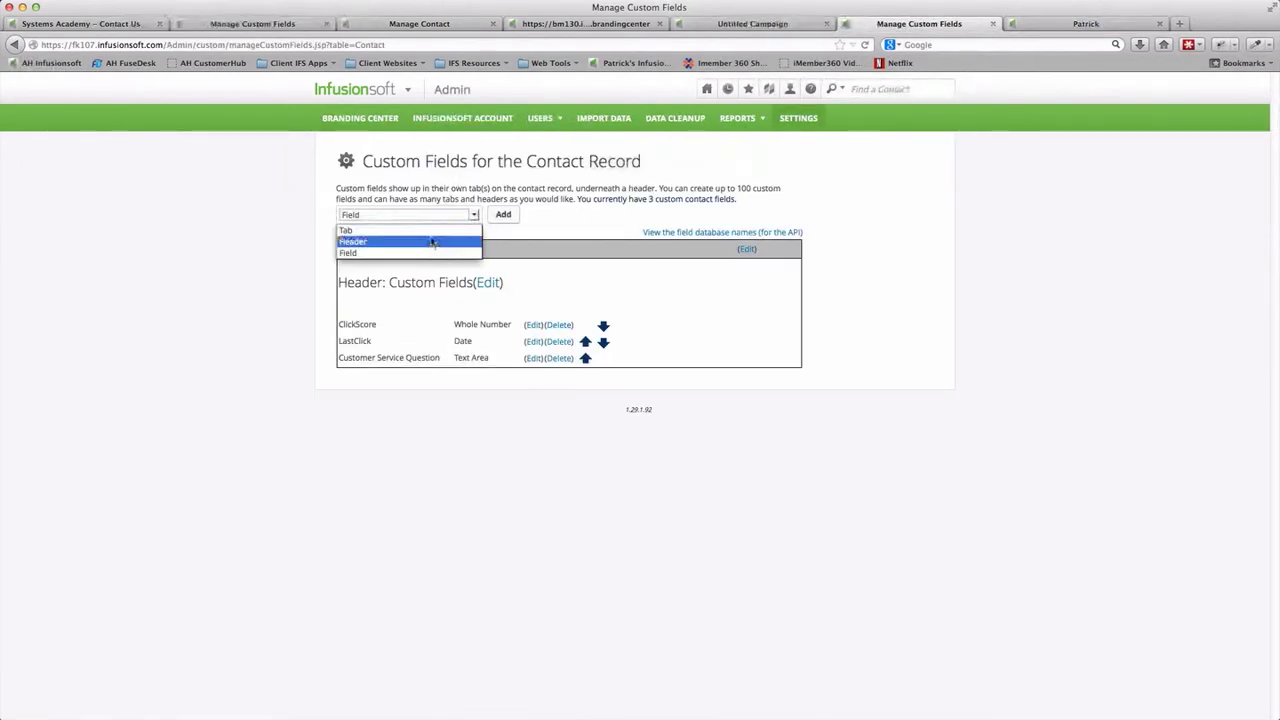
pyautogui.click(460, 228)
pyautogui.click(505, 216)
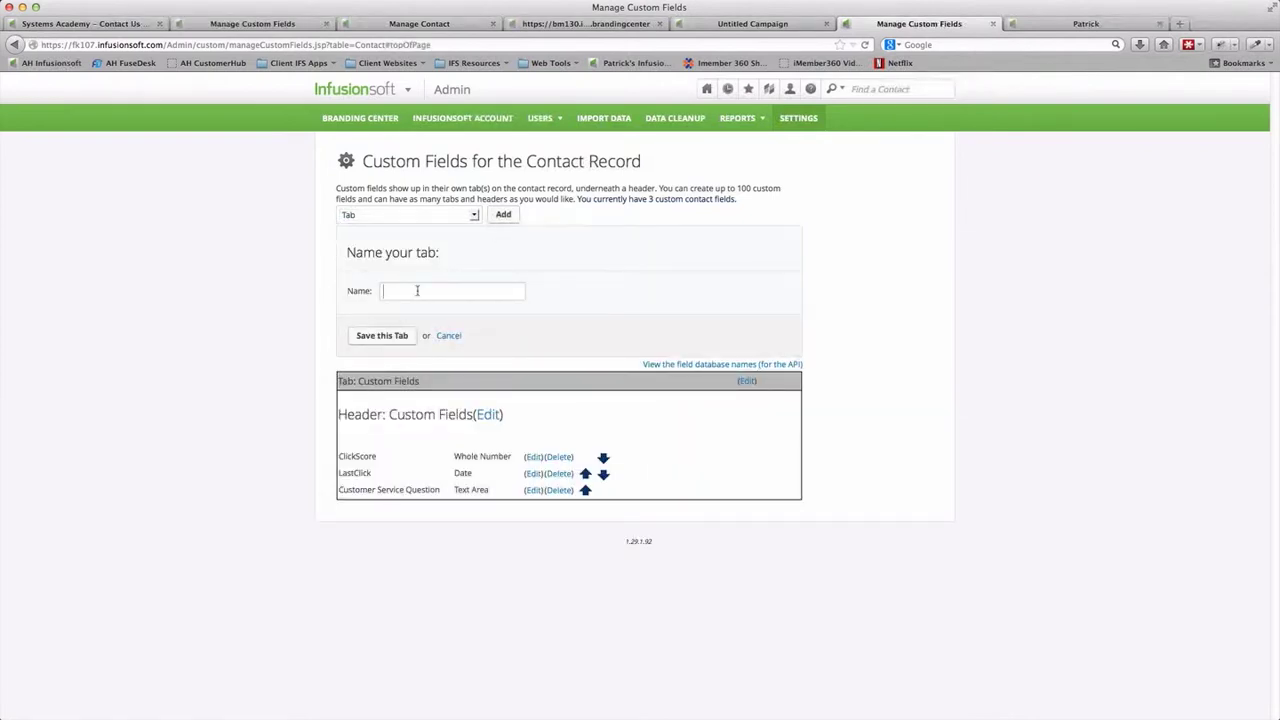
pyautogui.write('Customer SE')
pyautogui.click(376, 340)
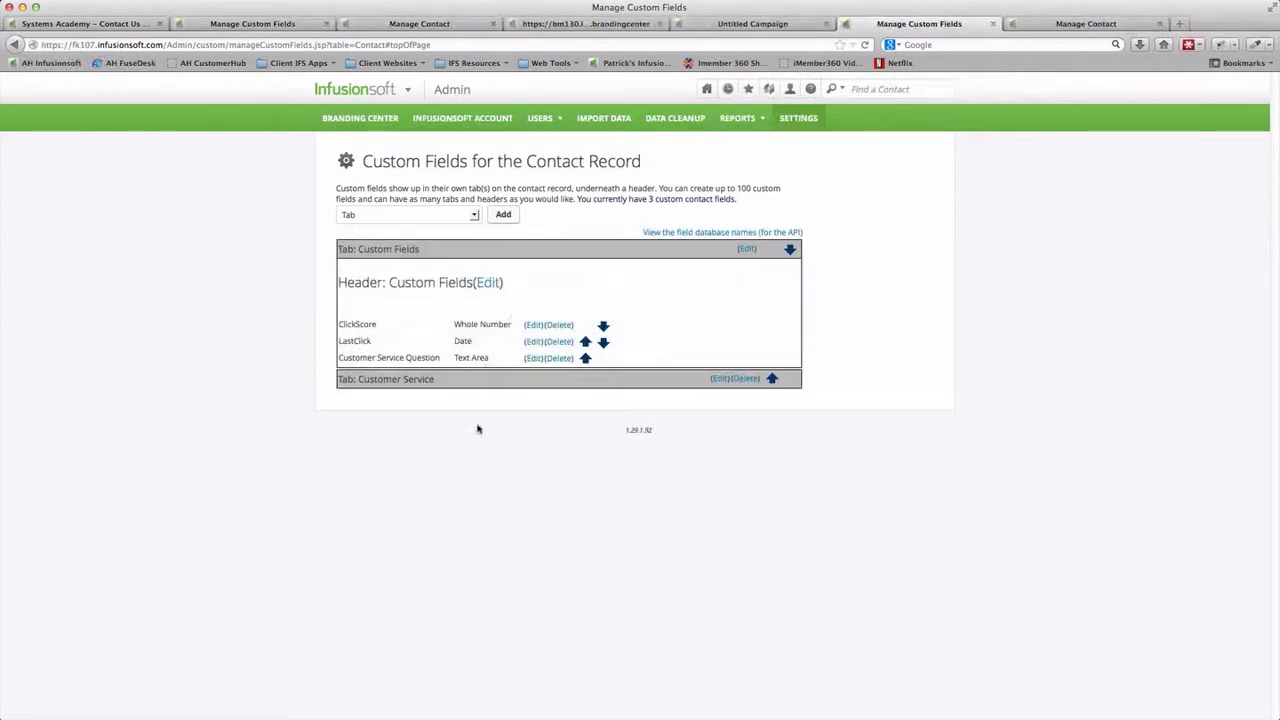
# Reload the contact record and examine its Customer Service tab and the header on its Custom Fields tab
pyautogui.click(1062, 27)
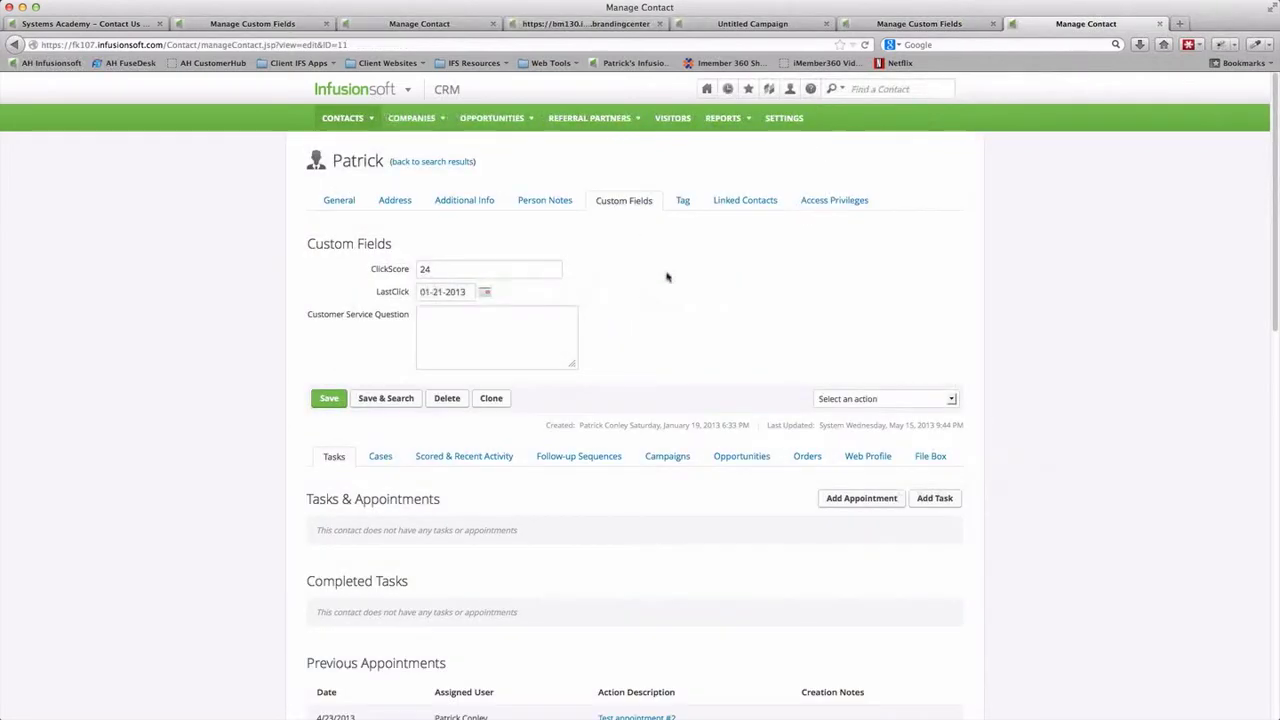
pyautogui.press('super+r')
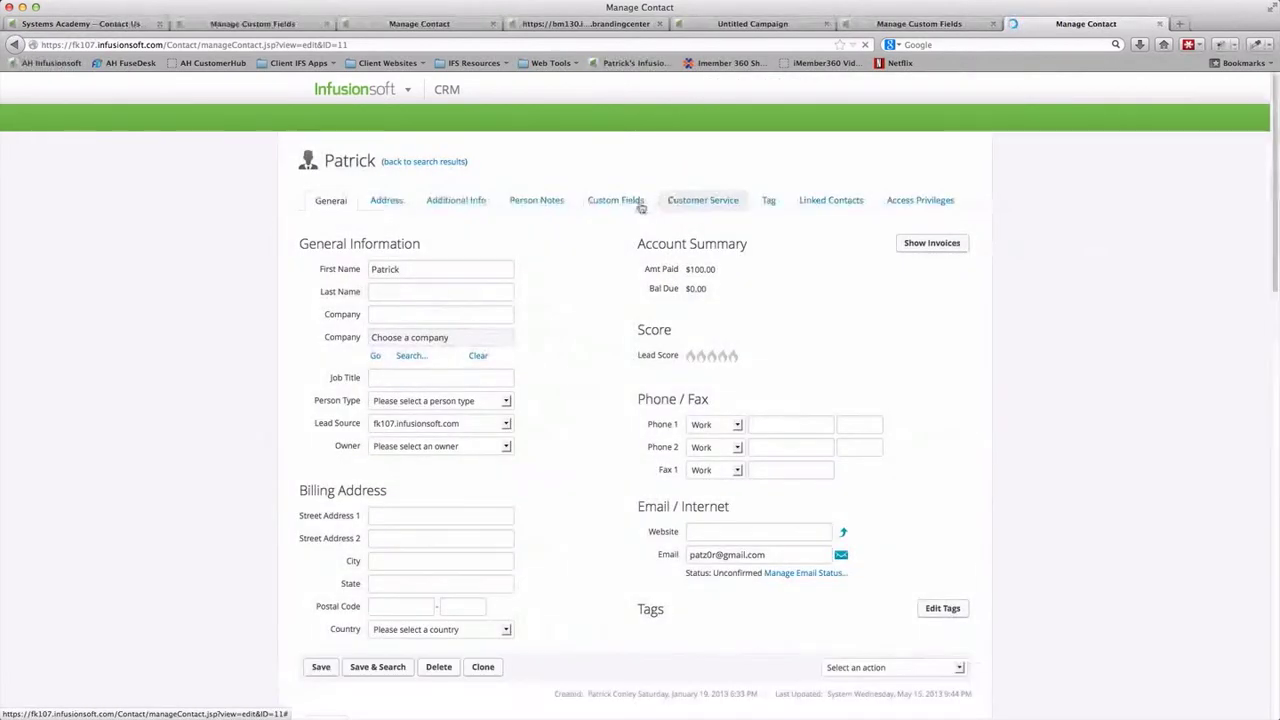
pyautogui.click(677, 204)
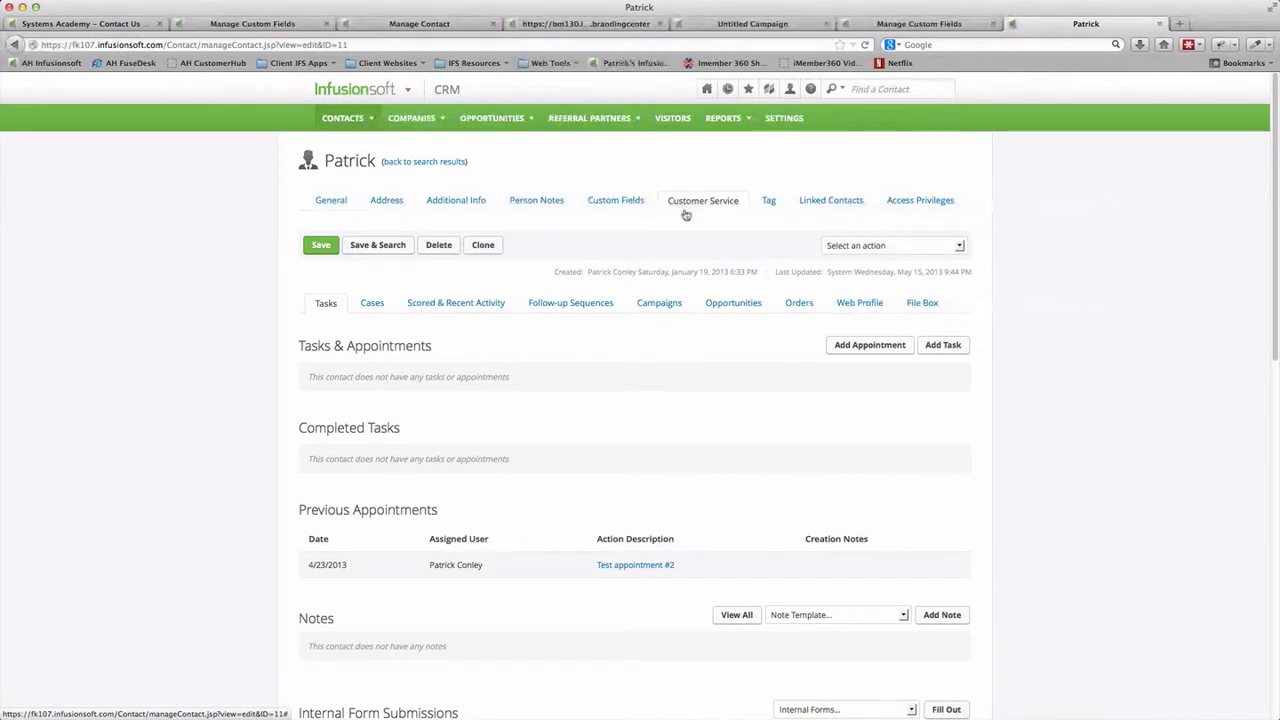
pyautogui.click(614, 205)
pyautogui.moveTo(401, 247); pyautogui.dragTo(276, 252)
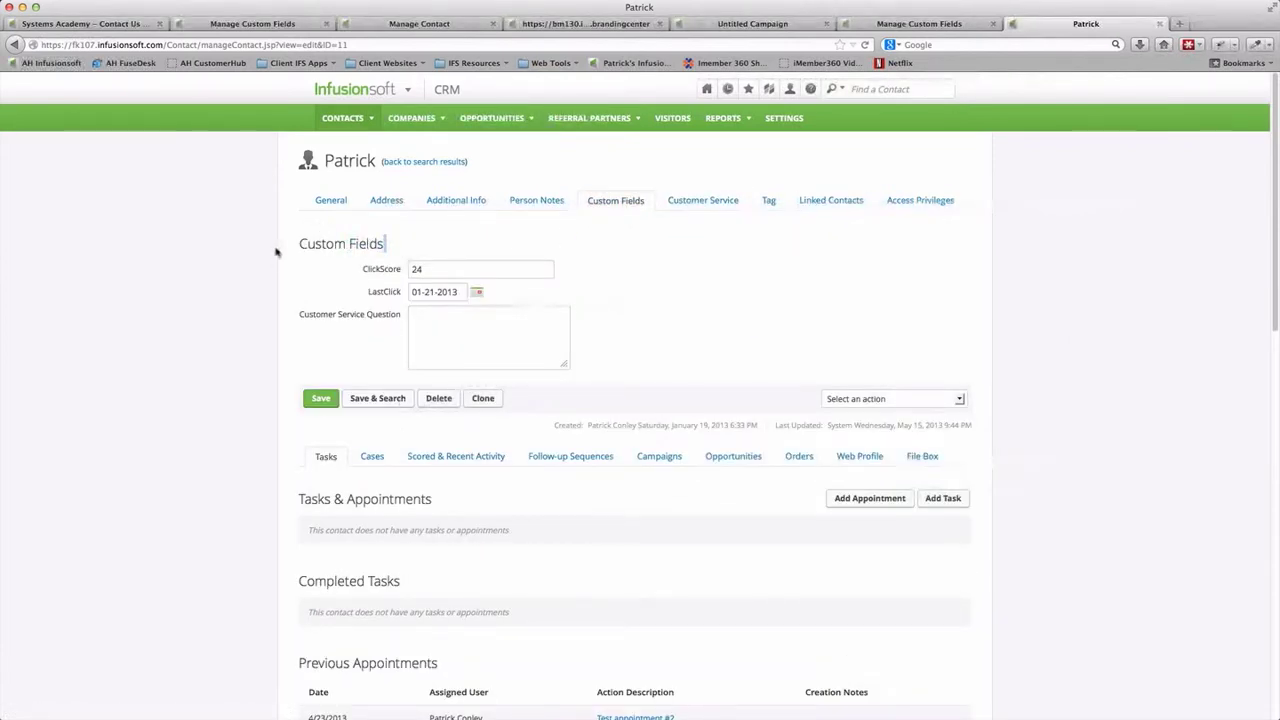
# In the contact custom field setup, add a header named "Customer Service Question" to the Customer Service tab
pyautogui.click(946, 26)
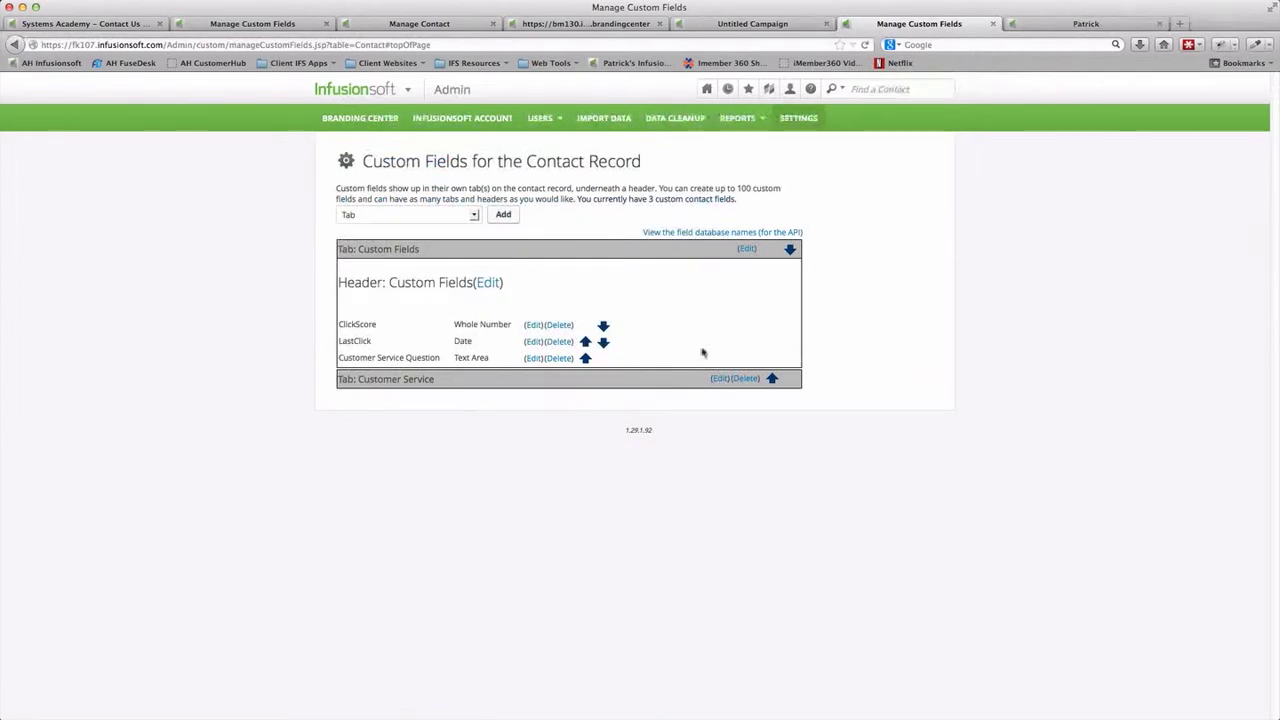
pyautogui.click(460, 218)
pyautogui.click(427, 241)
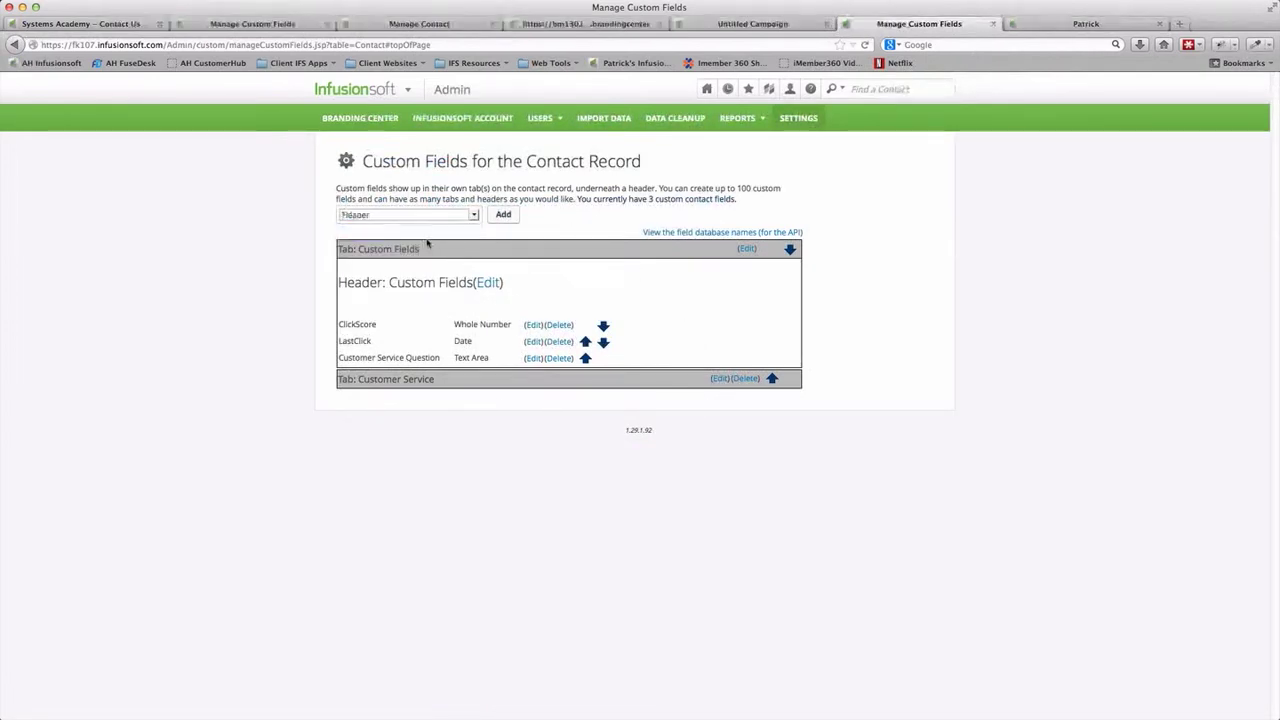
pyautogui.click(515, 215)
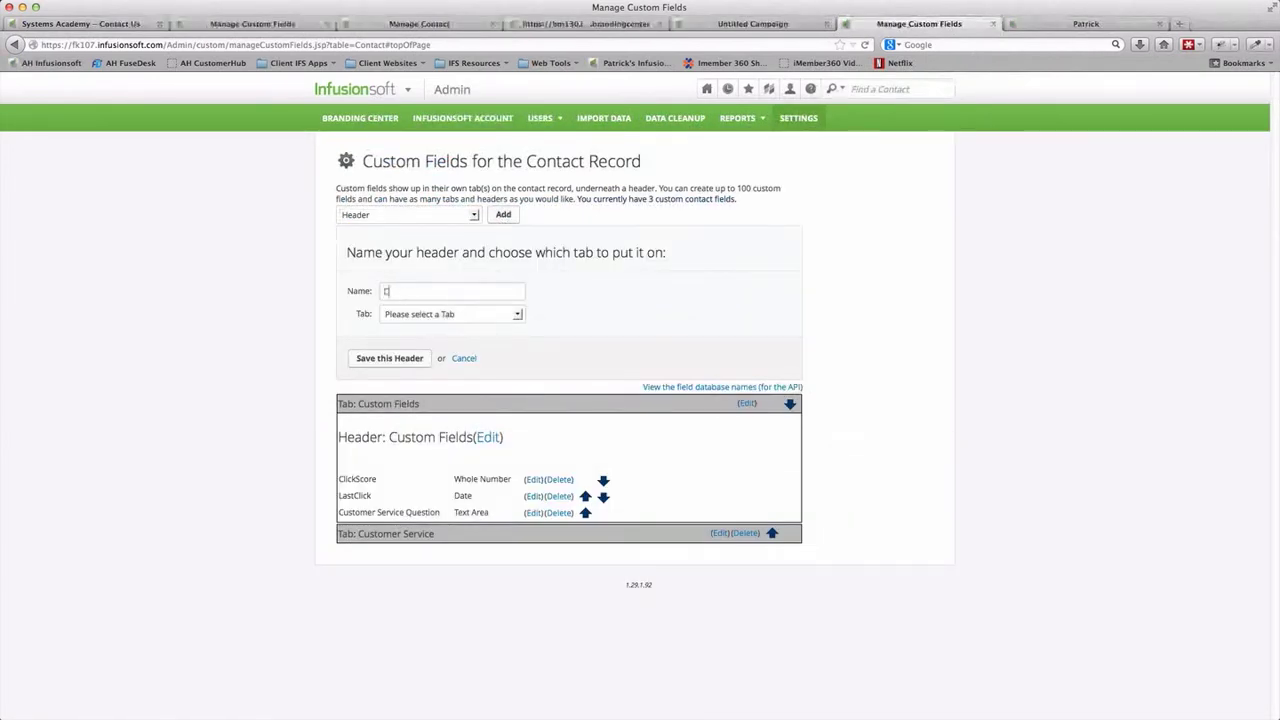
pyautogui.write('Customer Service Question')
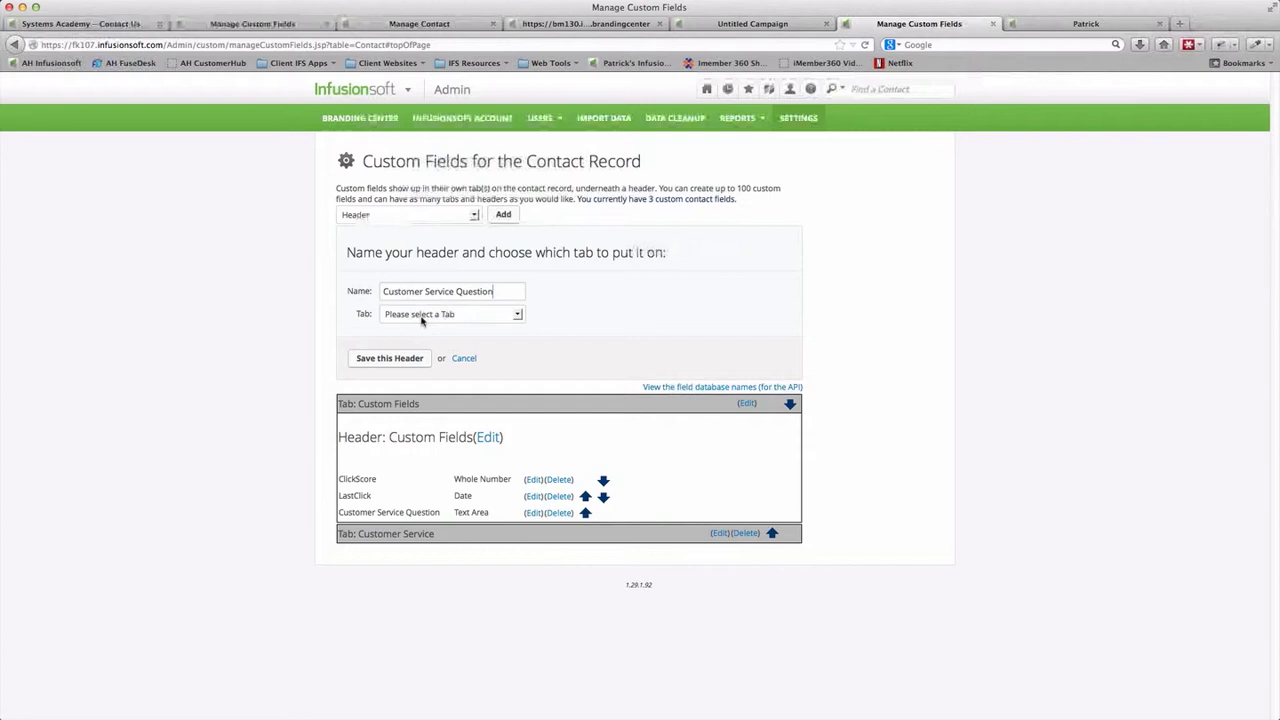
pyautogui.click(421, 315)
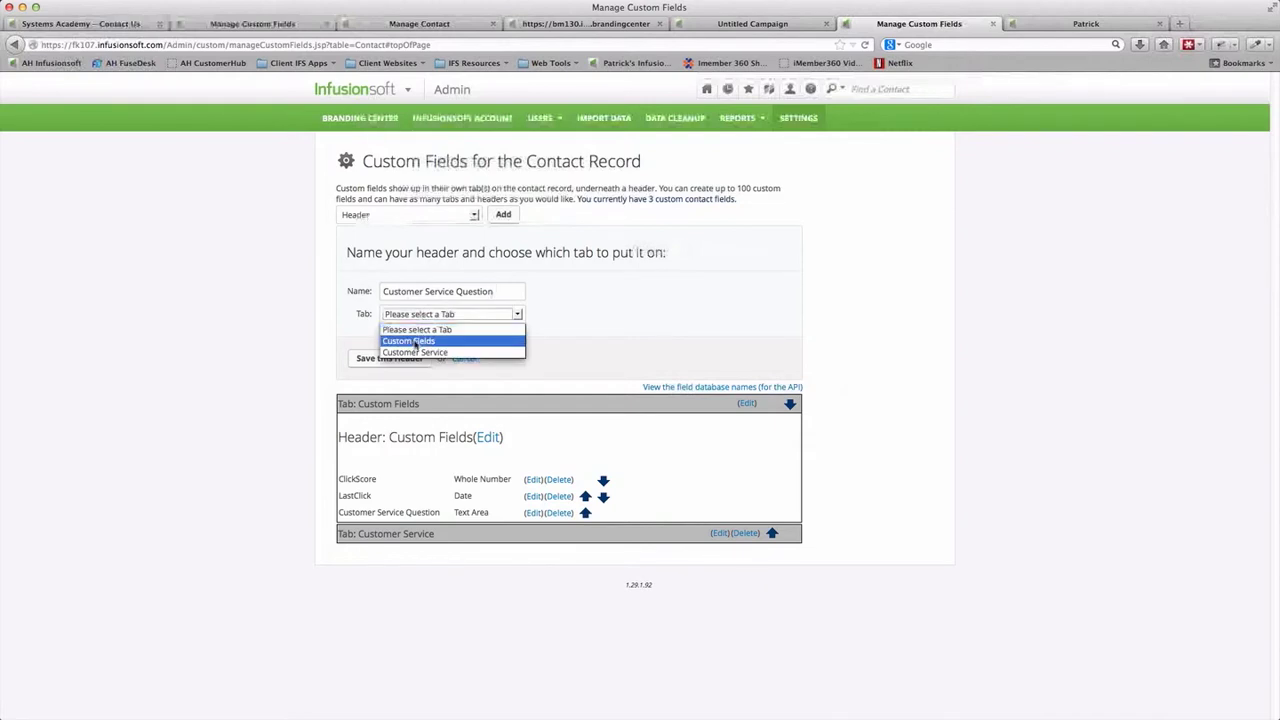
pyautogui.click(415, 353)
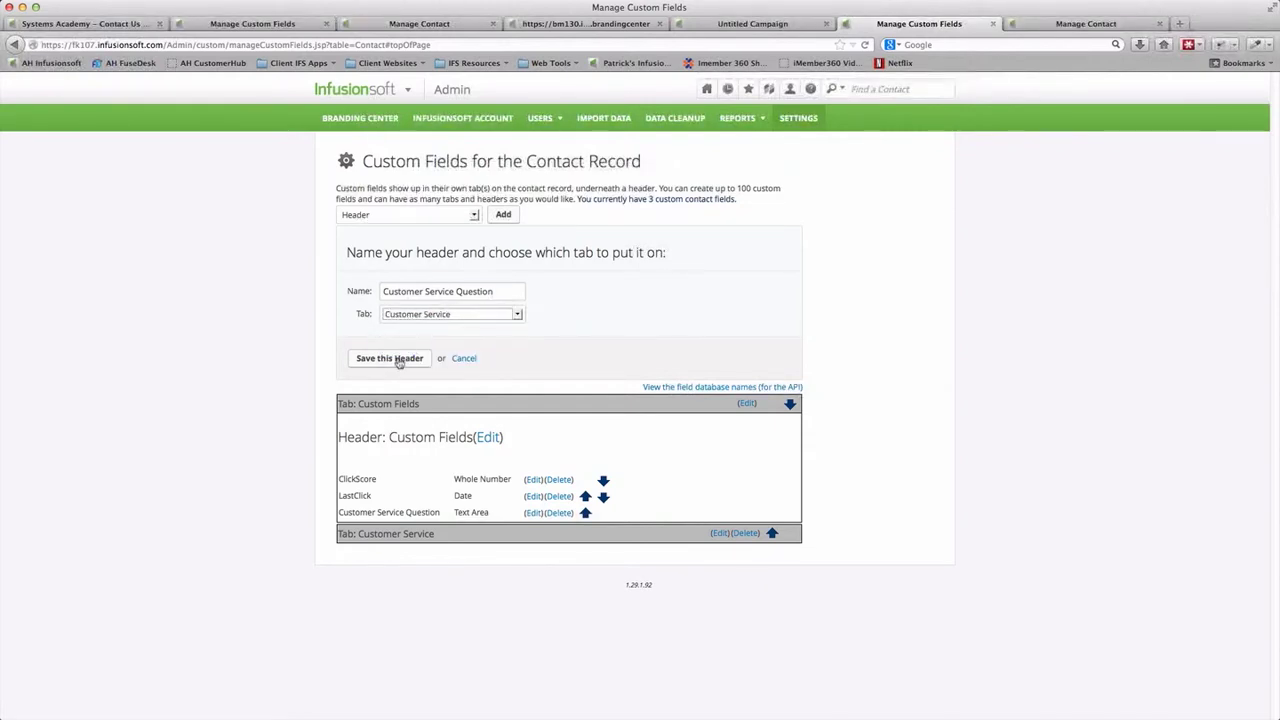
pyautogui.click(398, 360)
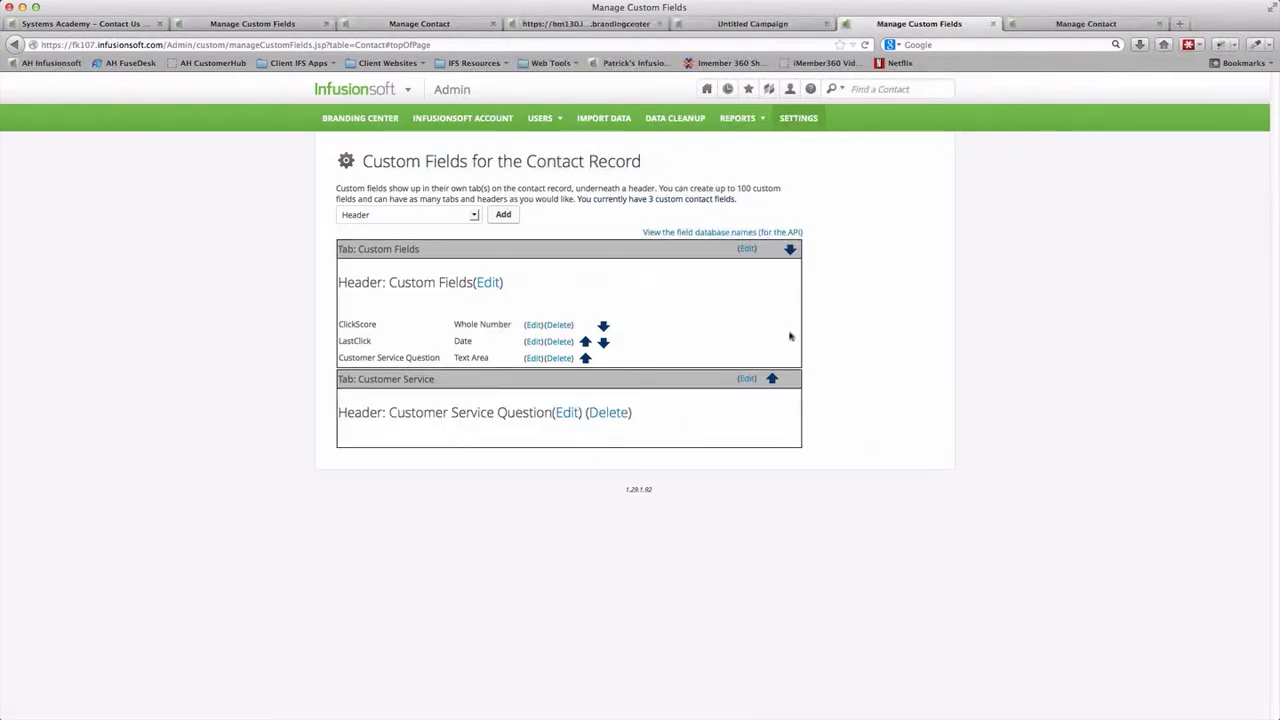
# Reload the contact record and check the header on its Customer Service tab
pyautogui.click(1058, 28)
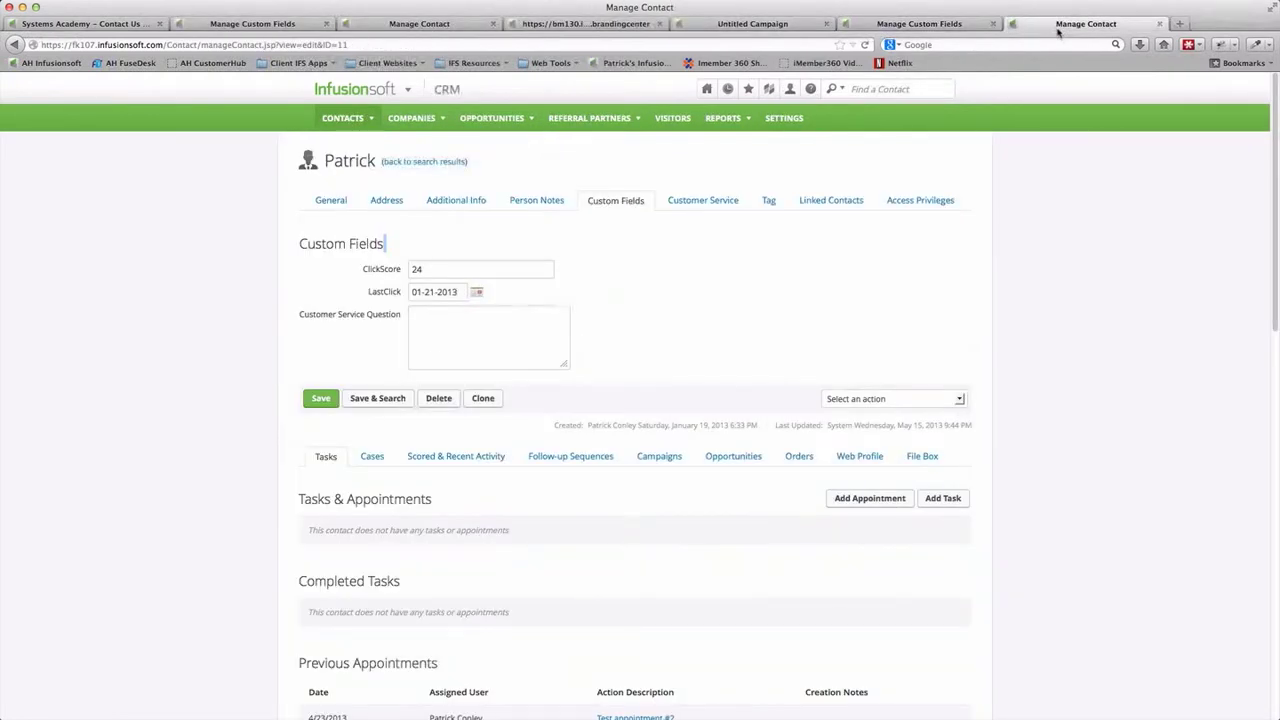
pyautogui.press('super+r')
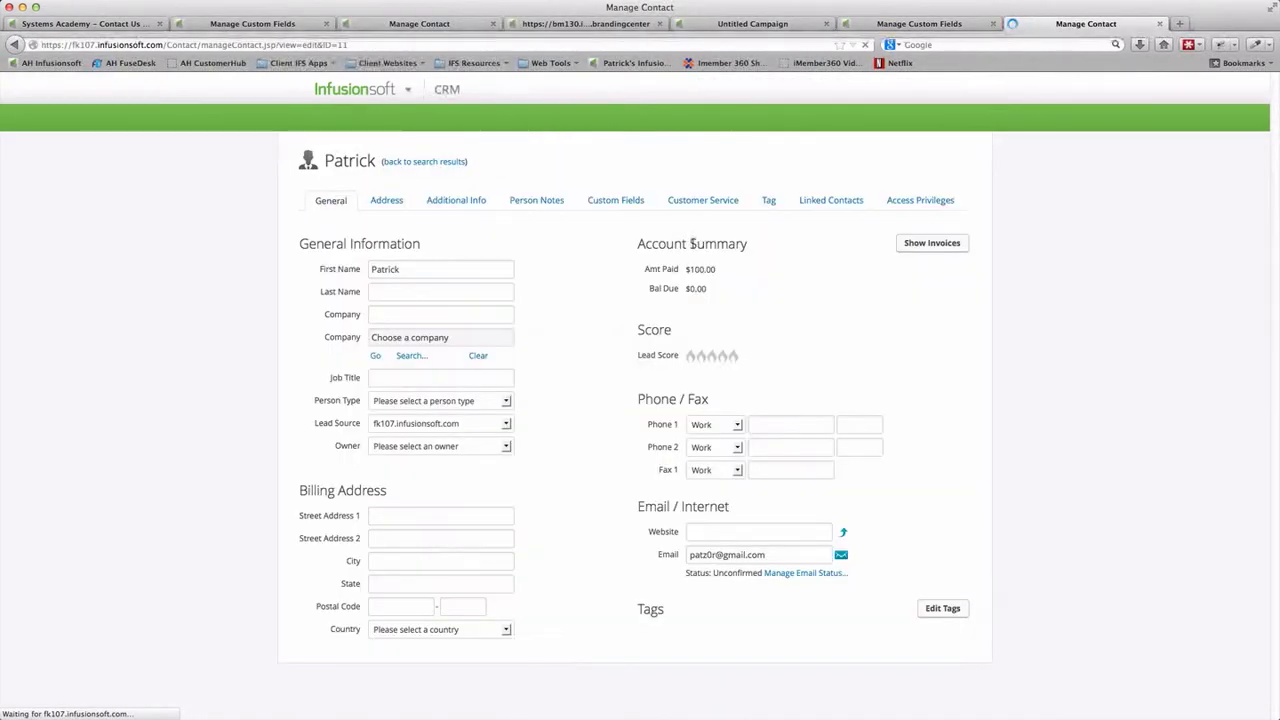
pyautogui.click(703, 200)
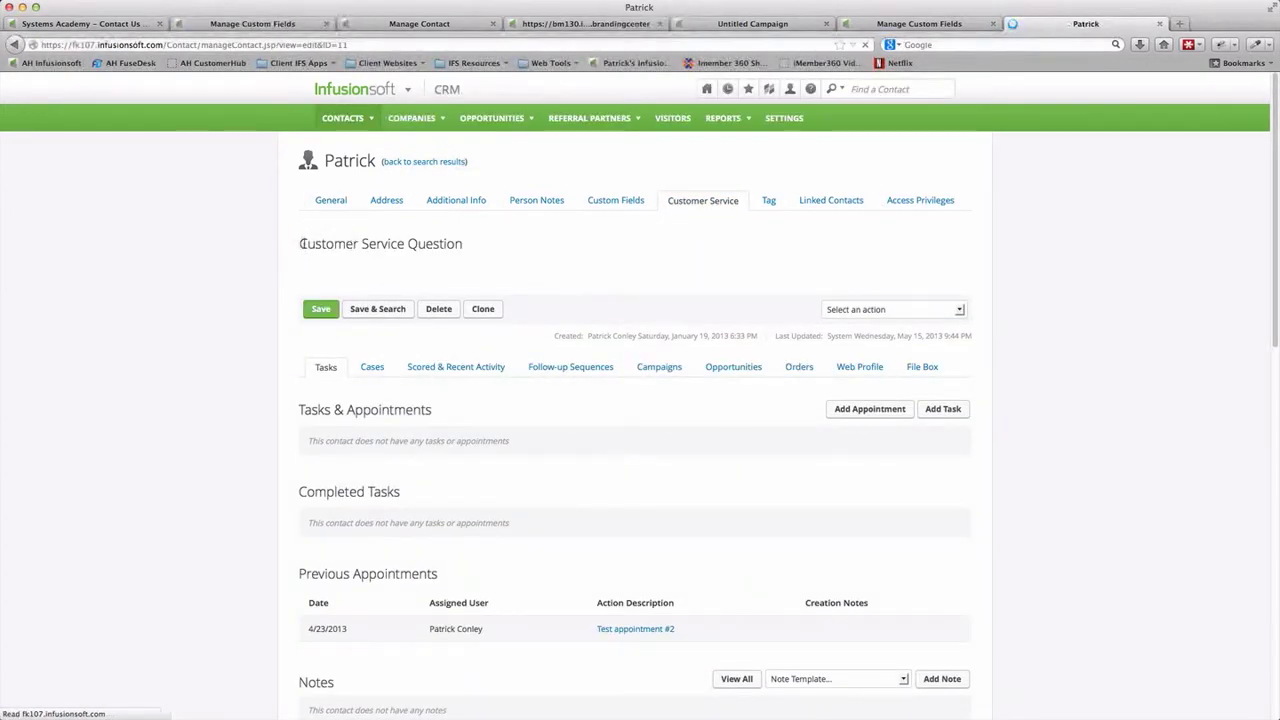
pyautogui.moveTo(307, 243); pyautogui.dragTo(330, 266)
pyautogui.click(336, 268)
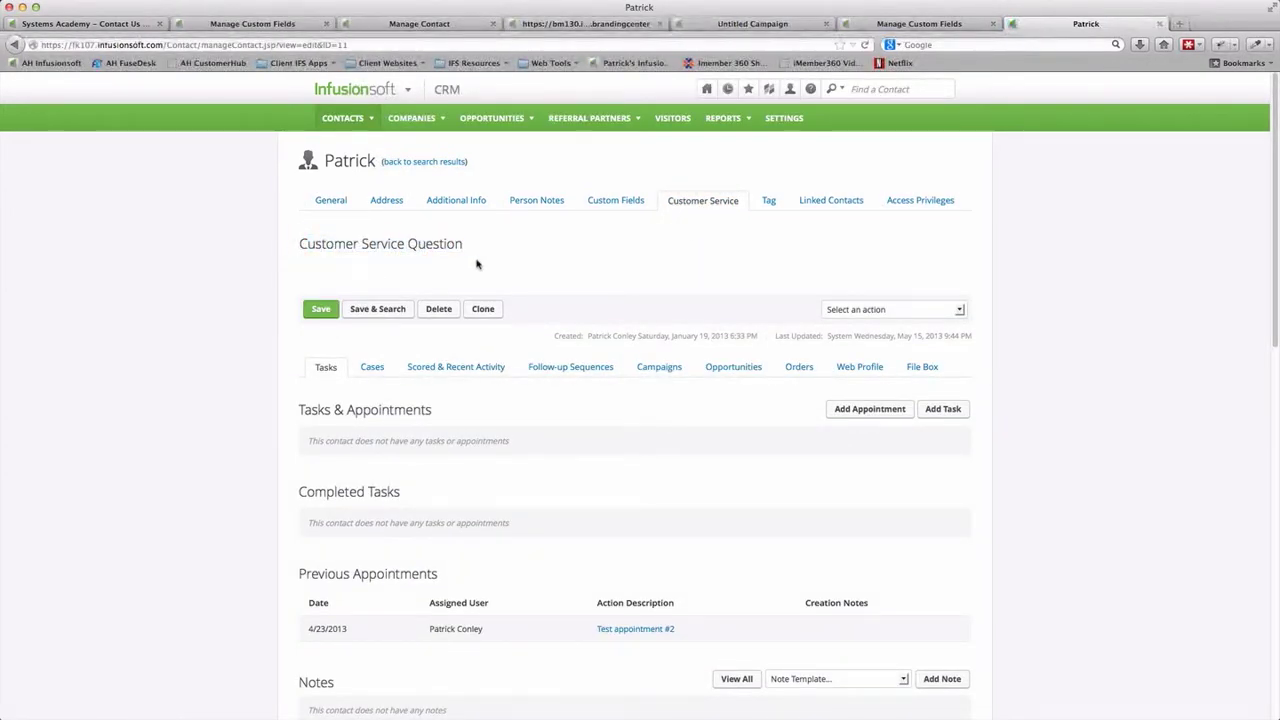
# Move the Customer Service Question field to the Customer Service tab under the Customer Service Question header and save it
pyautogui.click(945, 27)
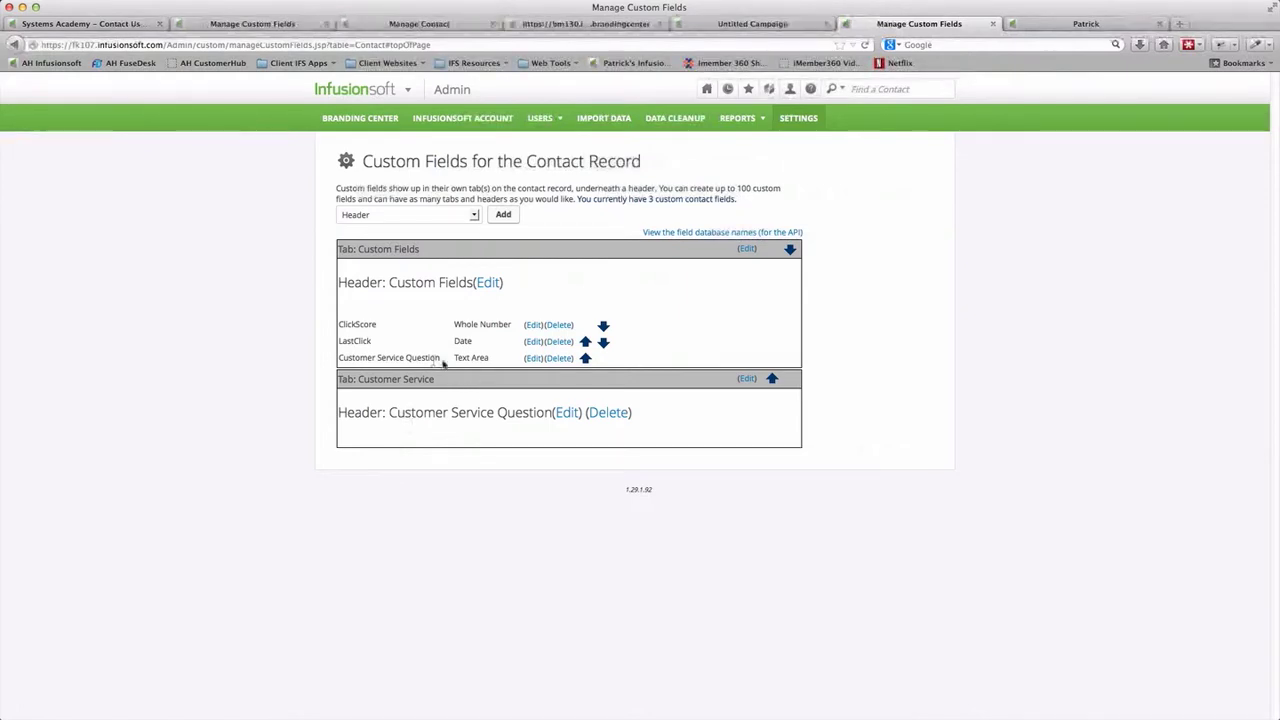
pyautogui.click(534, 362)
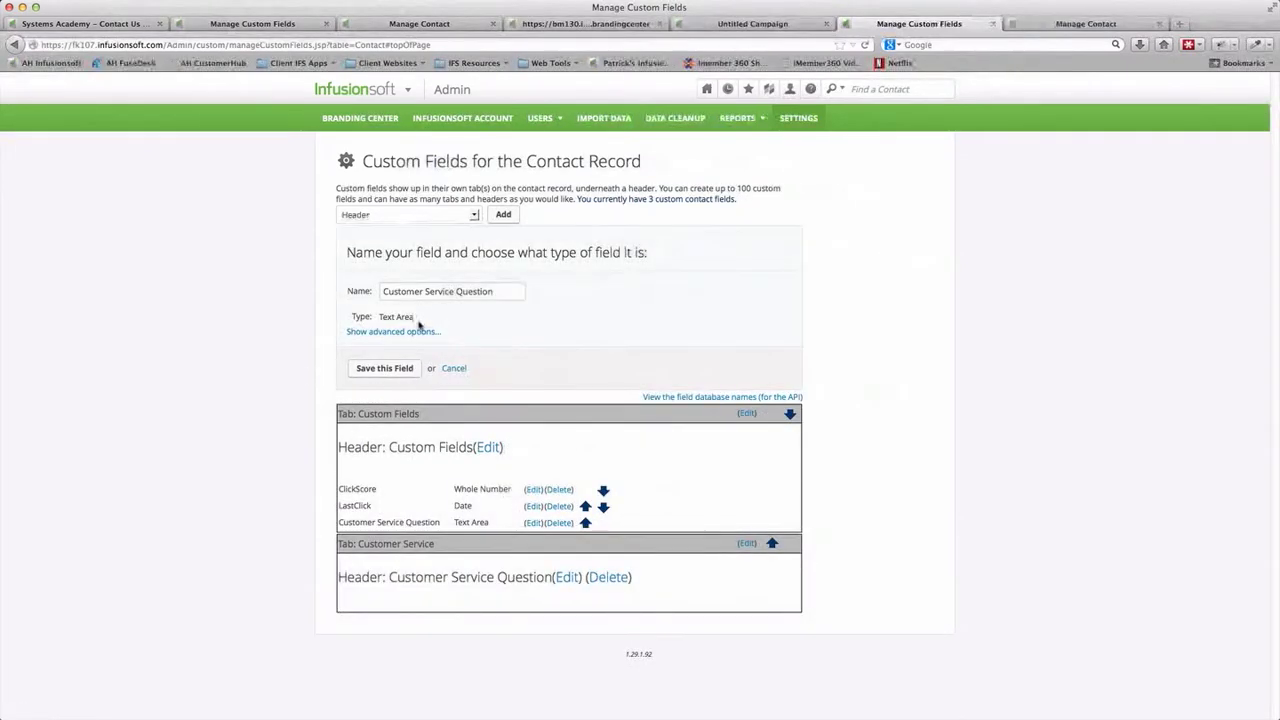
pyautogui.click(415, 331)
pyautogui.click(425, 390)
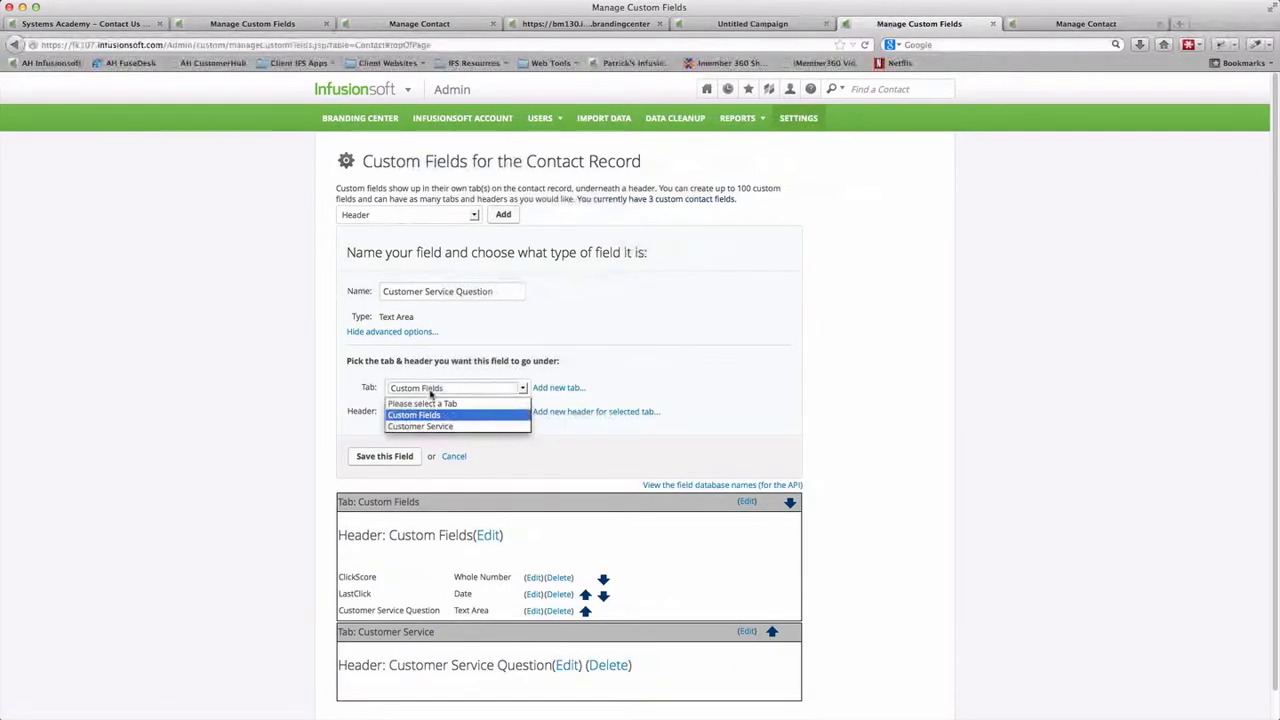
pyautogui.click(426, 429)
pyautogui.click(440, 412)
pyautogui.click(430, 437)
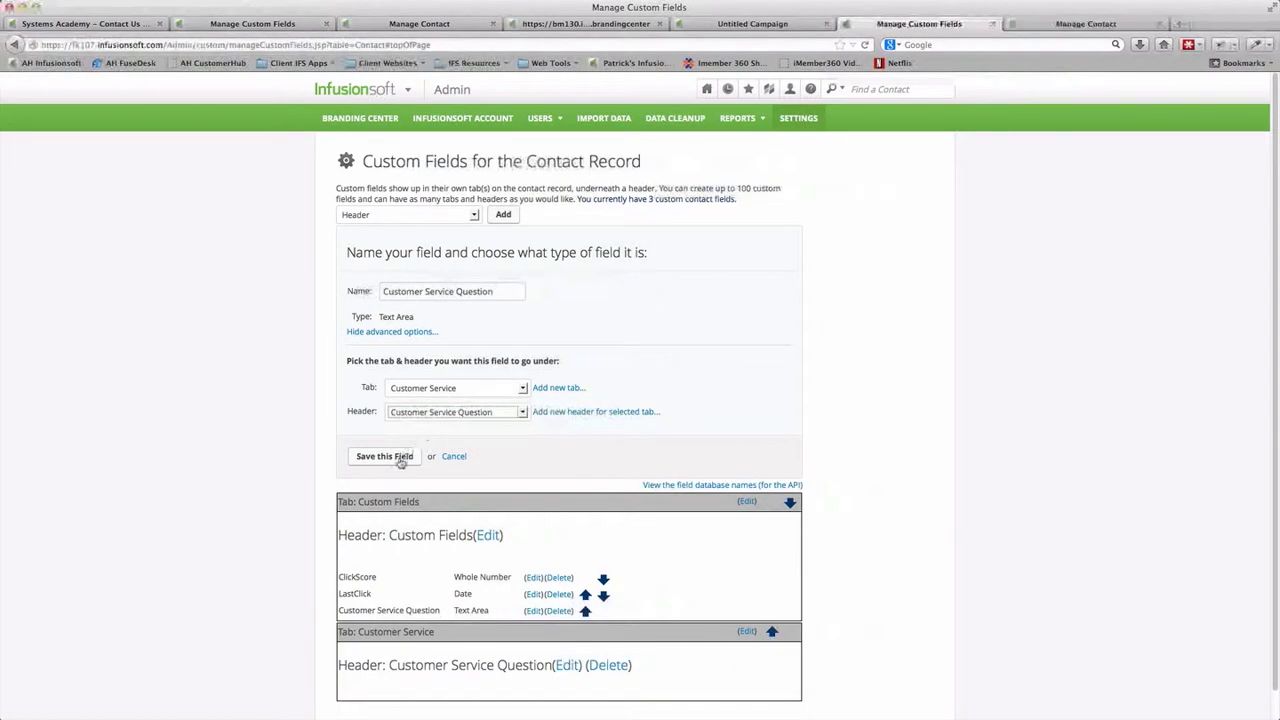
pyautogui.click(398, 457)
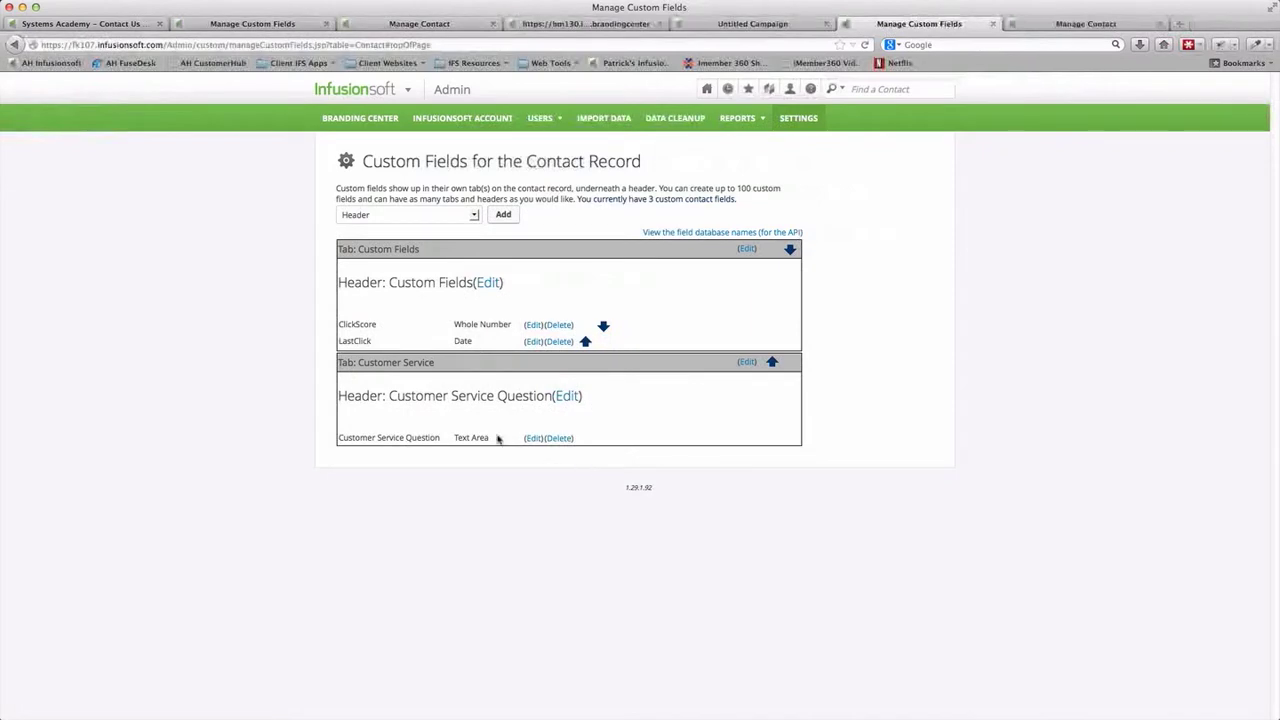
# Reload the contact record, check the field on its Customer Service tab, and return to the campaign's web form
pyautogui.click(1072, 24)
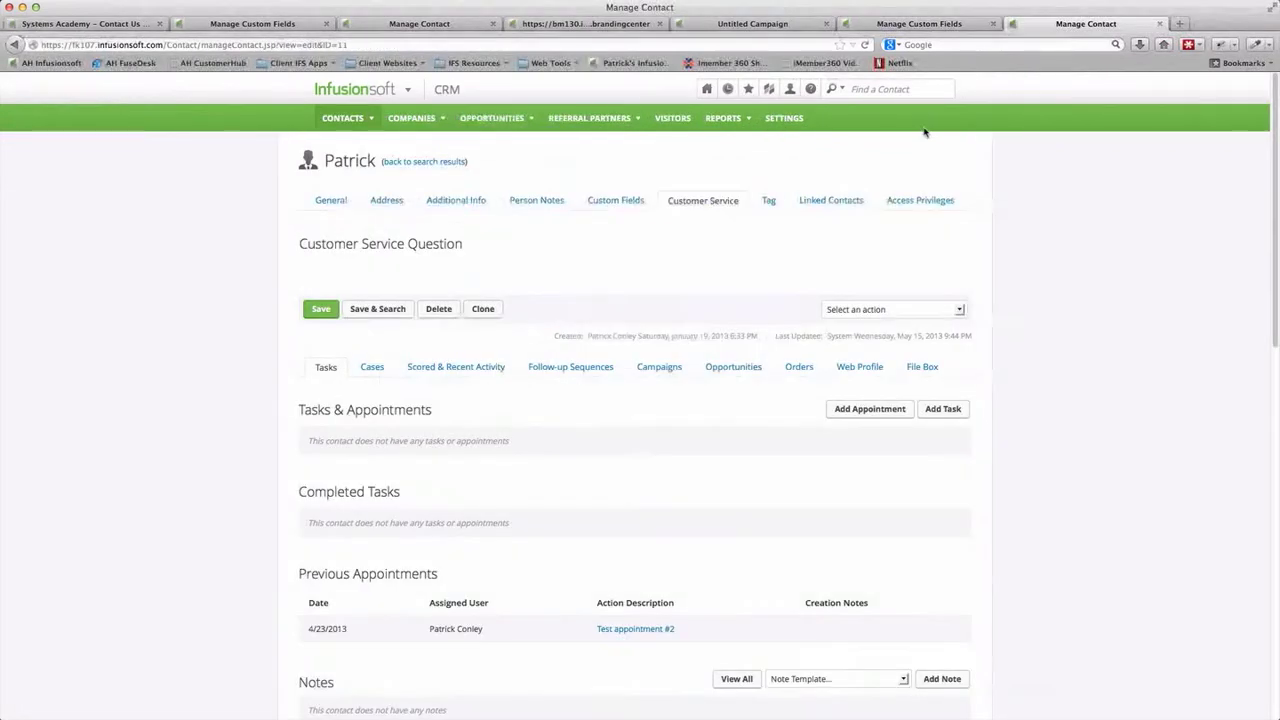
pyautogui.press('super+r')
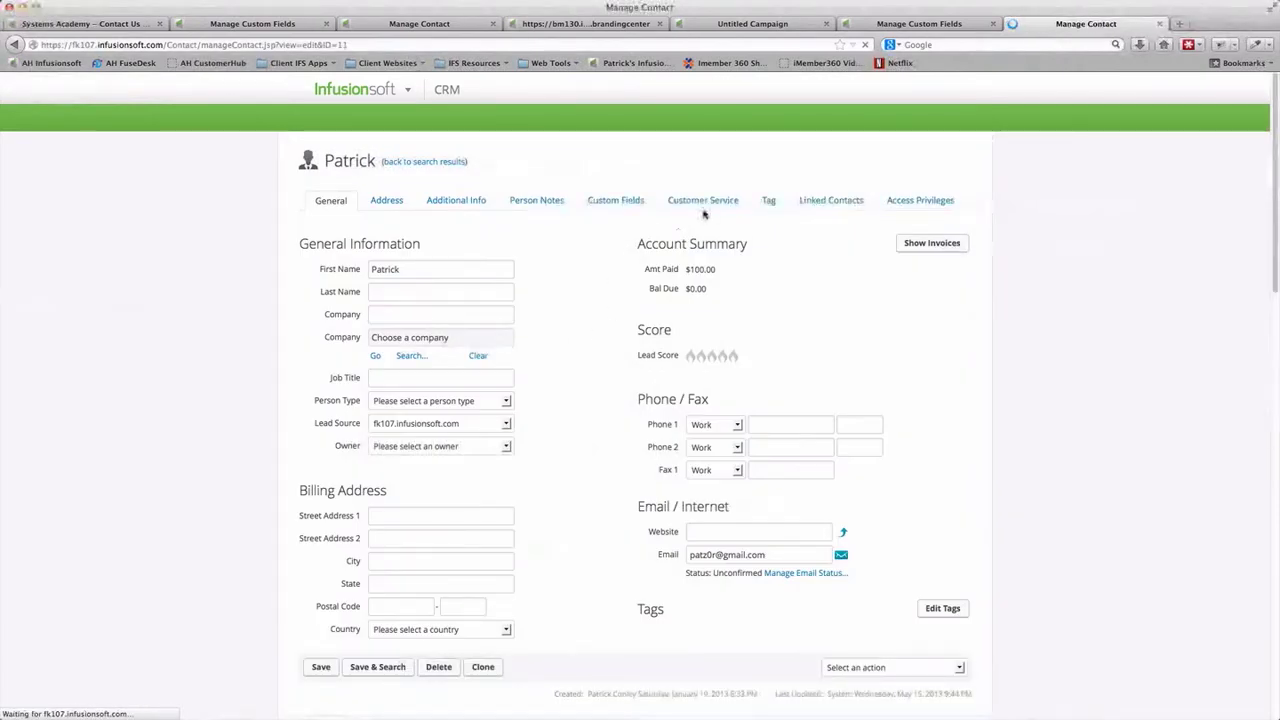
pyautogui.click(703, 201)
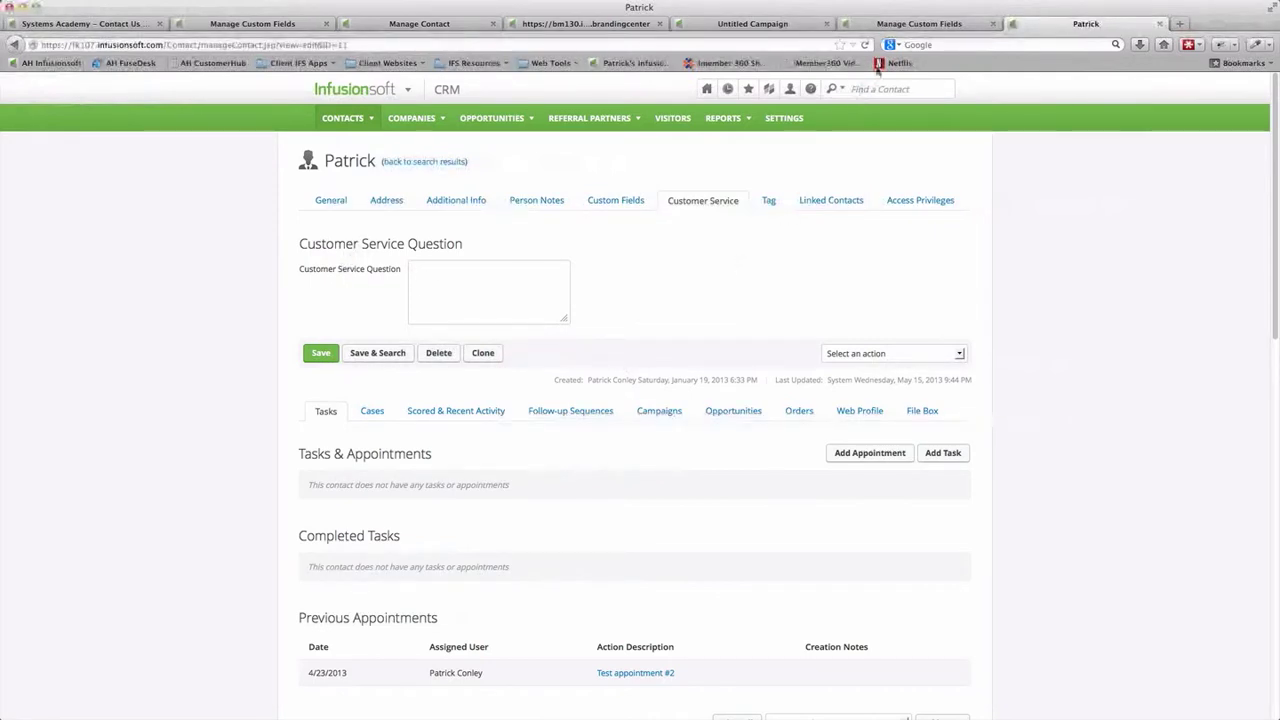
pyautogui.click(767, 30)
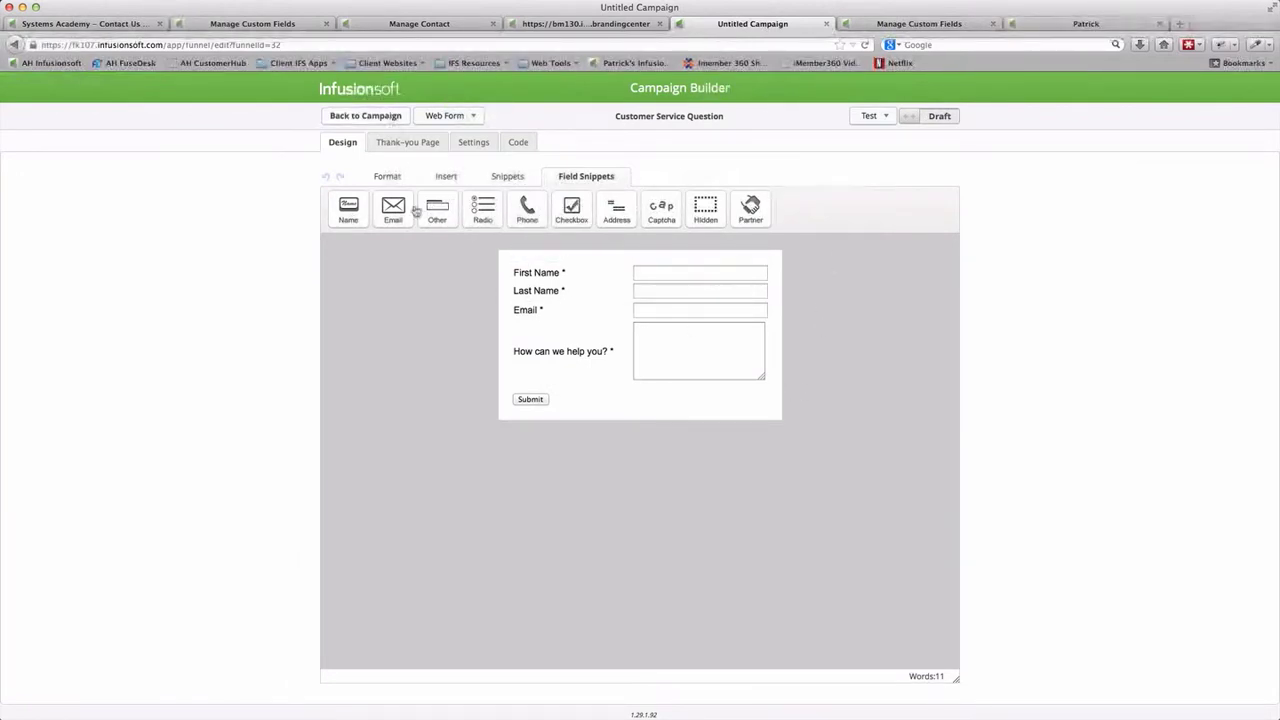
# Apply the Simple style to the Customer Service Question web form
pyautogui.click(364, 116)
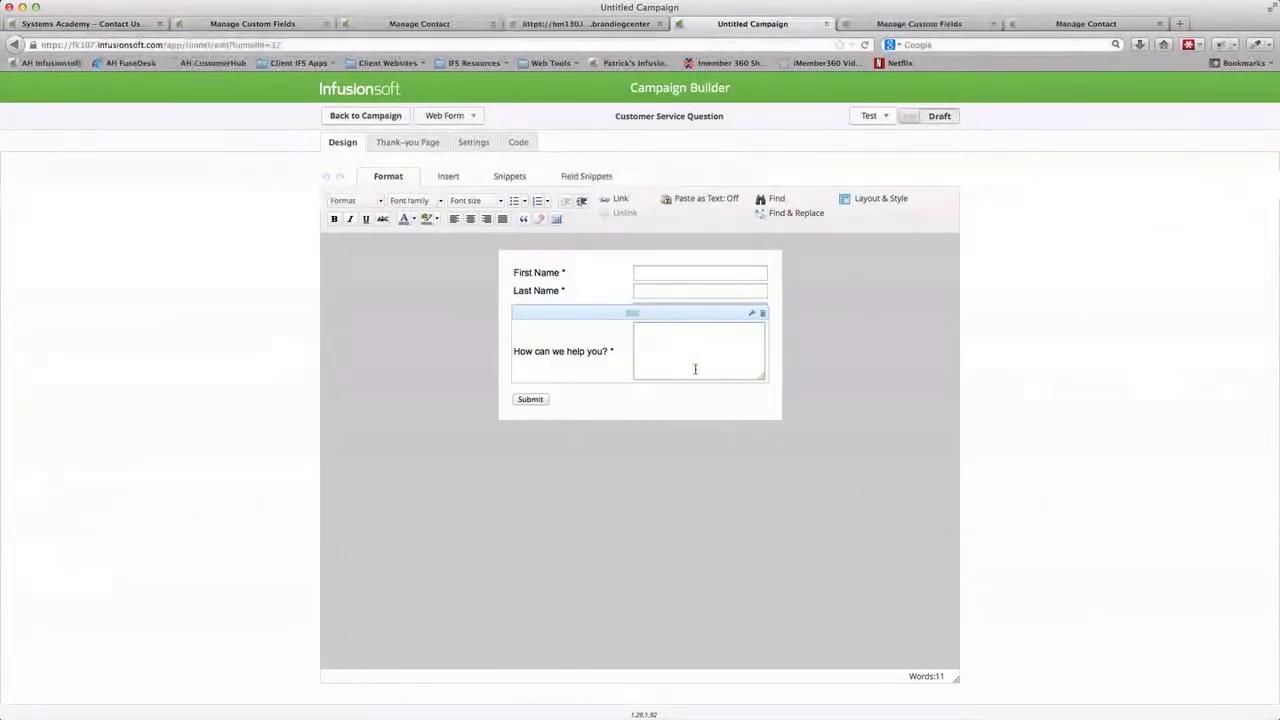
pyautogui.click(580, 180)
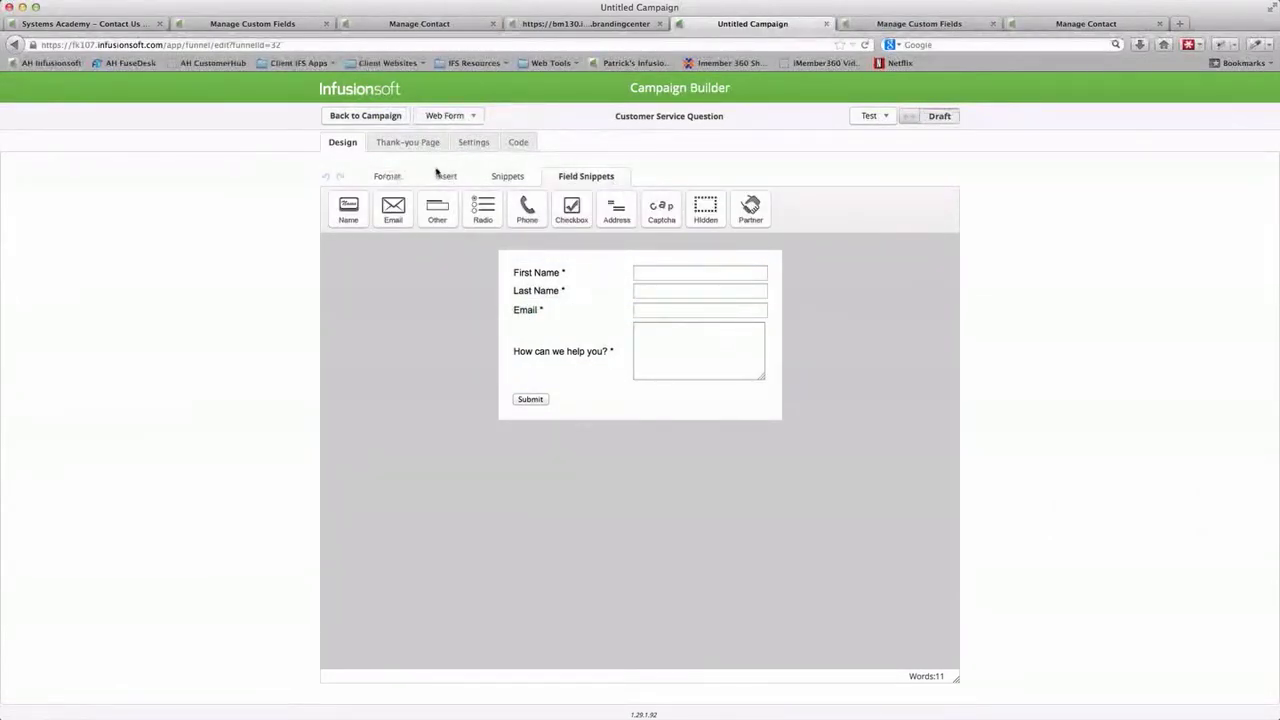
pyautogui.click(386, 176)
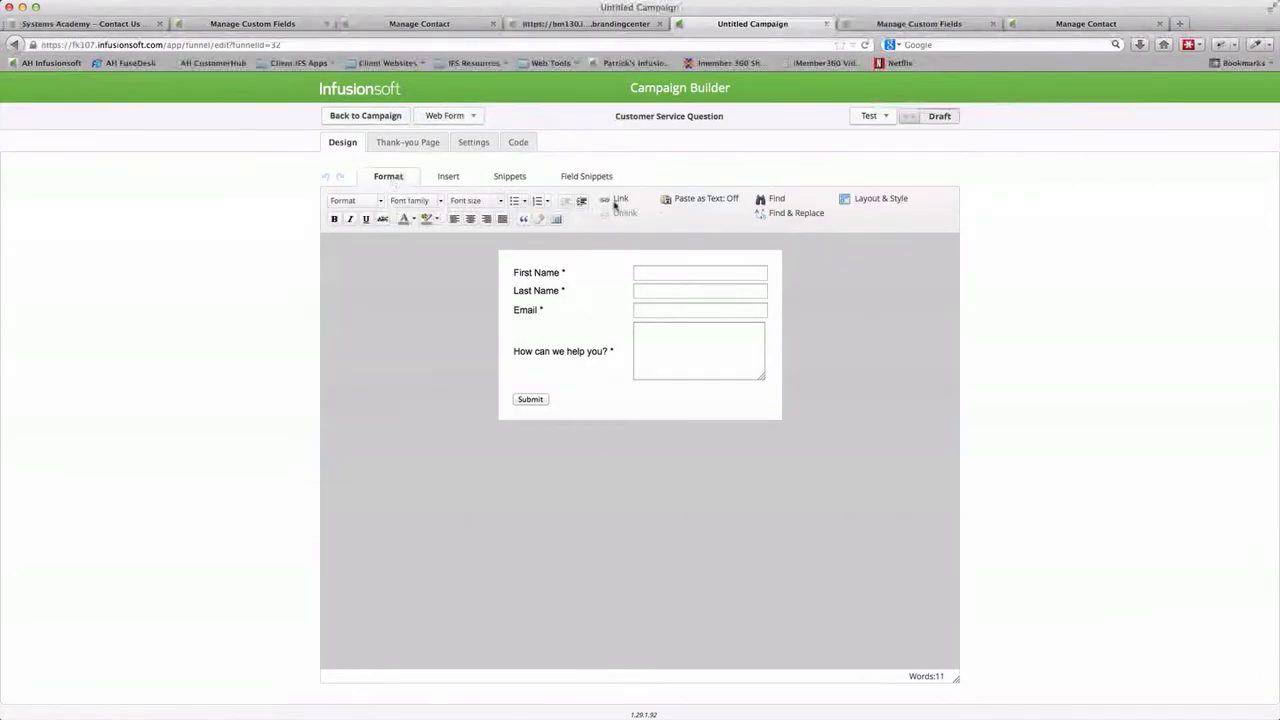
pyautogui.click(897, 205)
pyautogui.click(1072, 410)
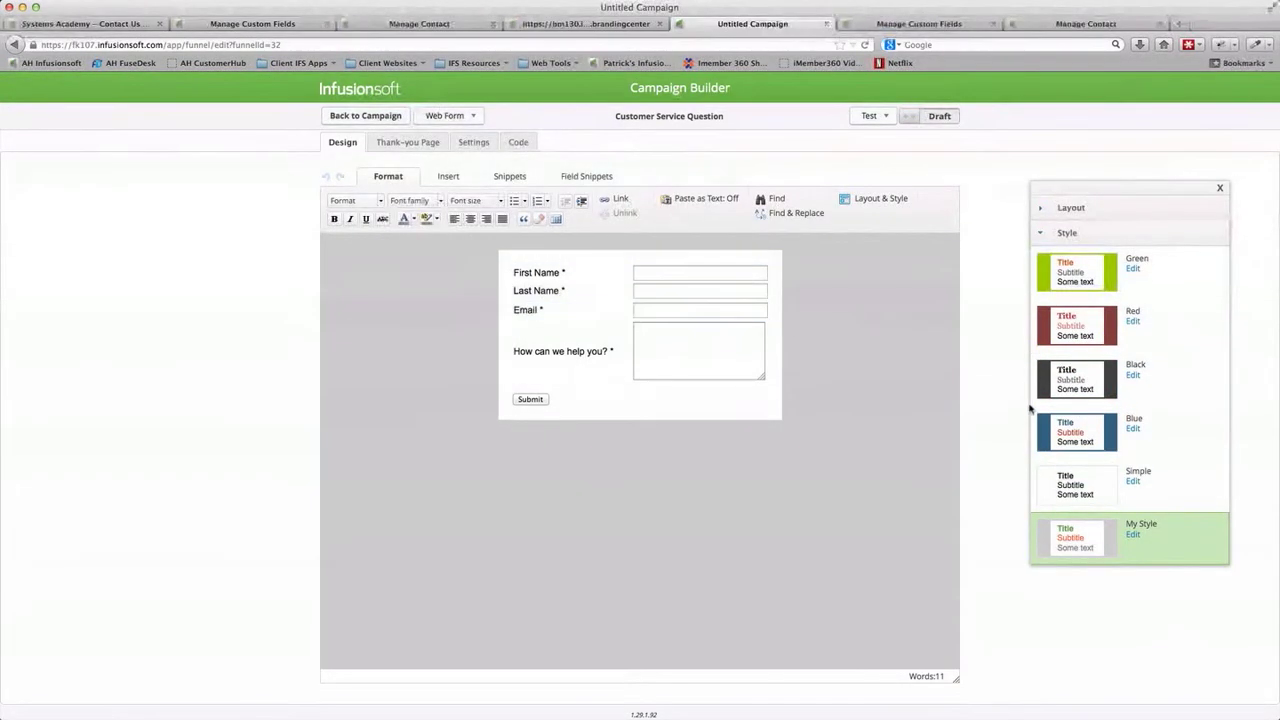
pyautogui.click(1108, 488)
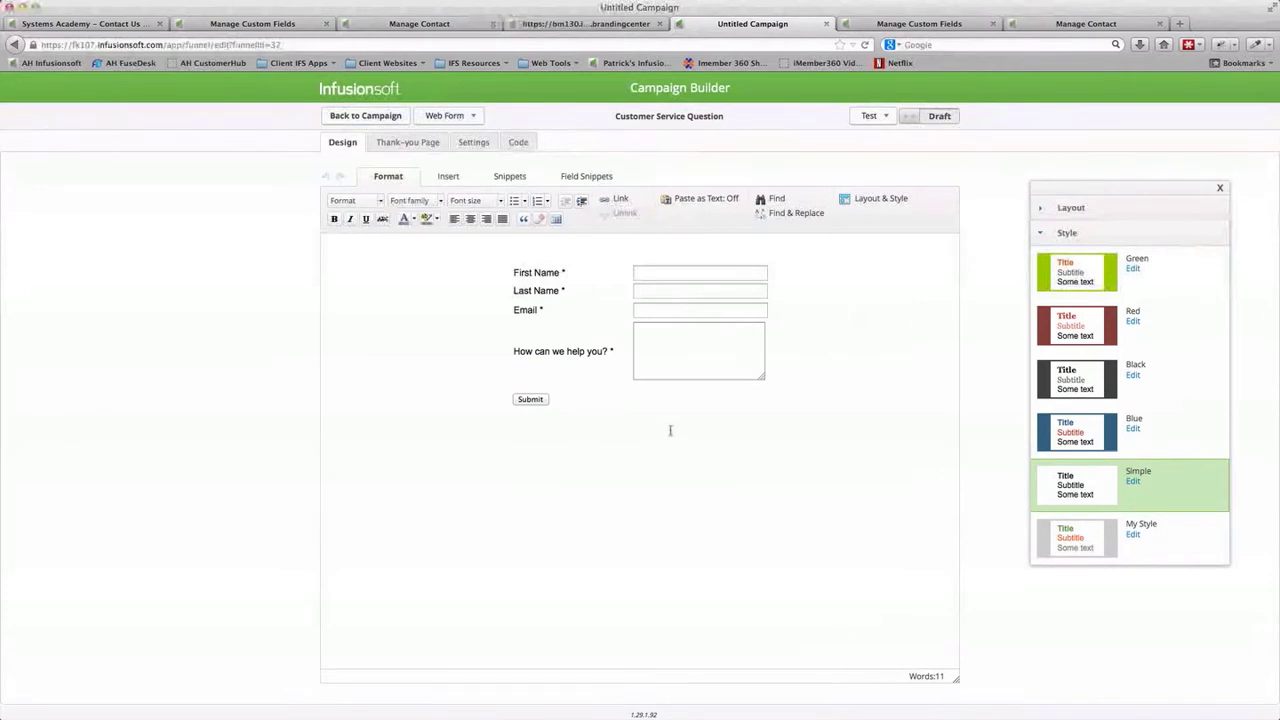
# Set the Submit button's alignment to center and save the button settings
pyautogui.click(641, 387)
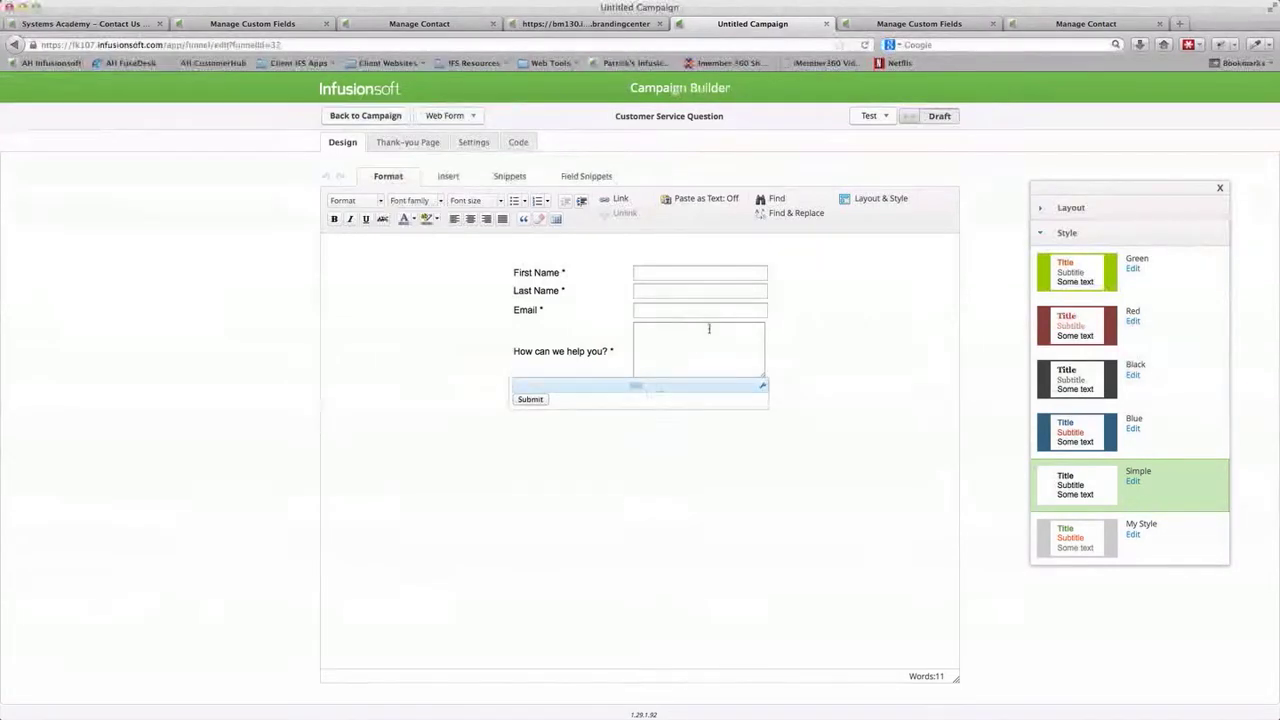
pyautogui.click(620, 213)
pyautogui.click(612, 236)
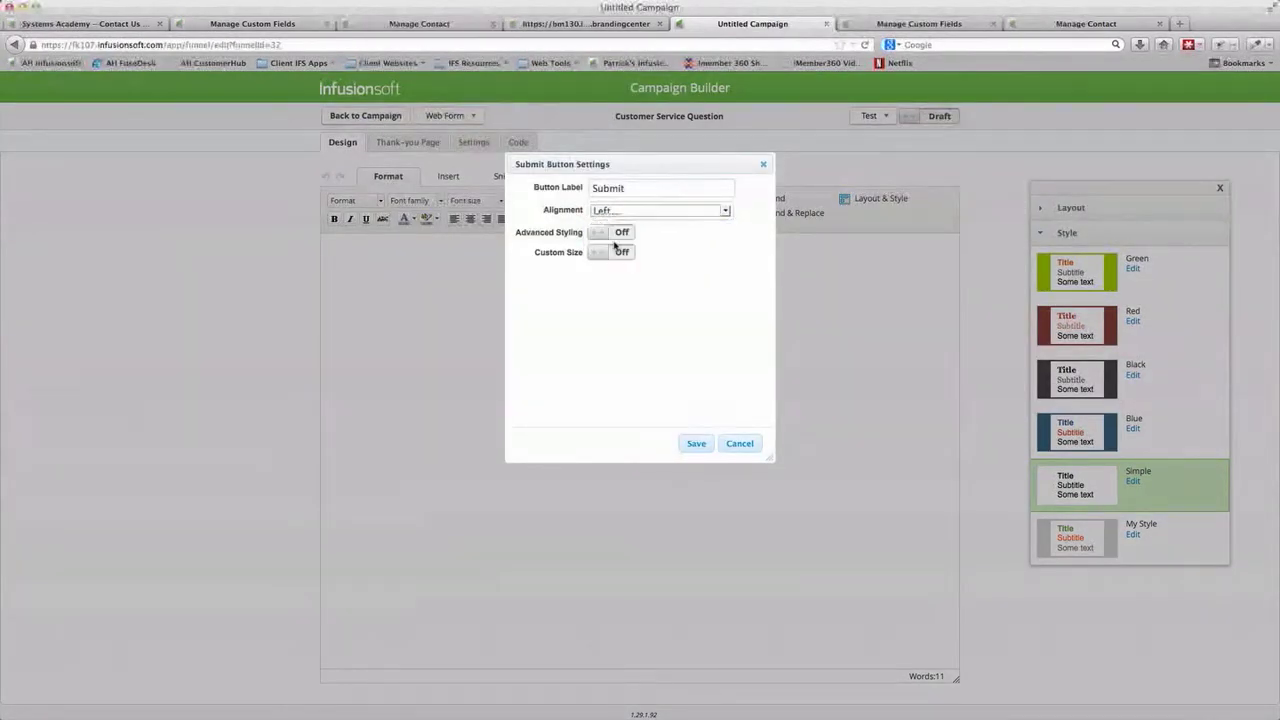
pyautogui.click(694, 444)
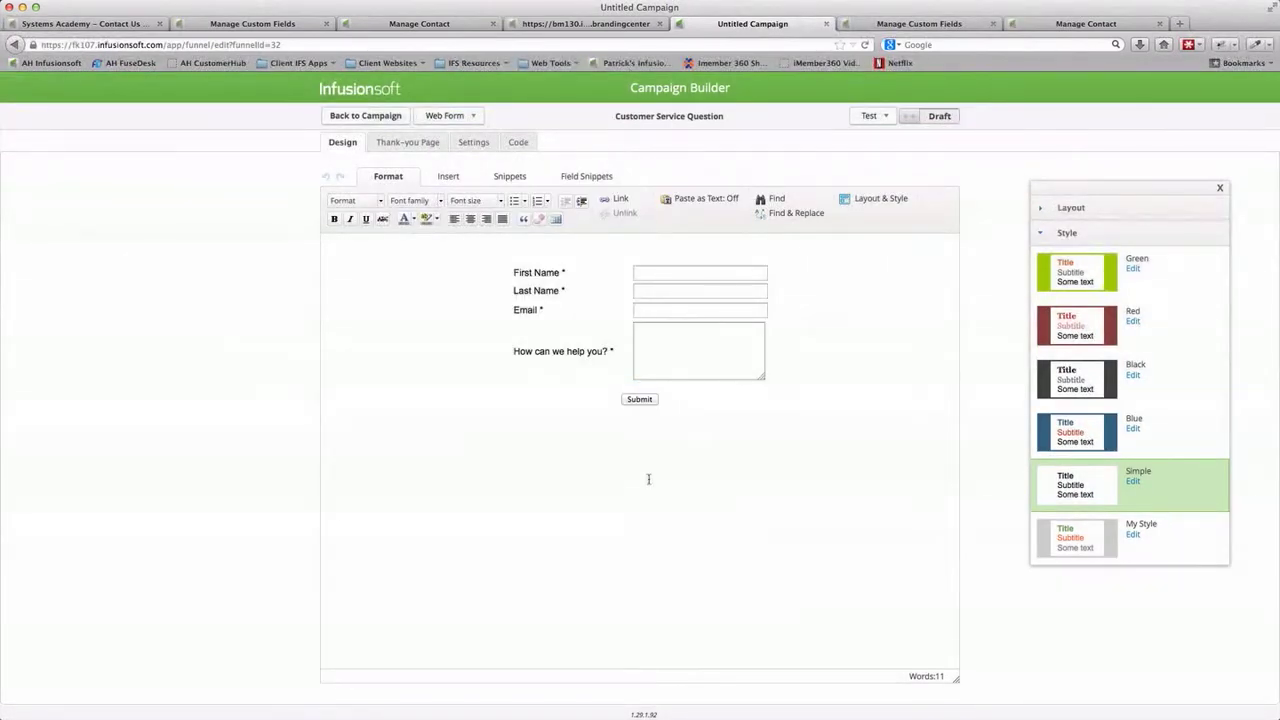
# Review the form's thank-you page, settings, JavaScript snippet and unstyled HTML code, and return to the campaign
pyautogui.click(390, 145)
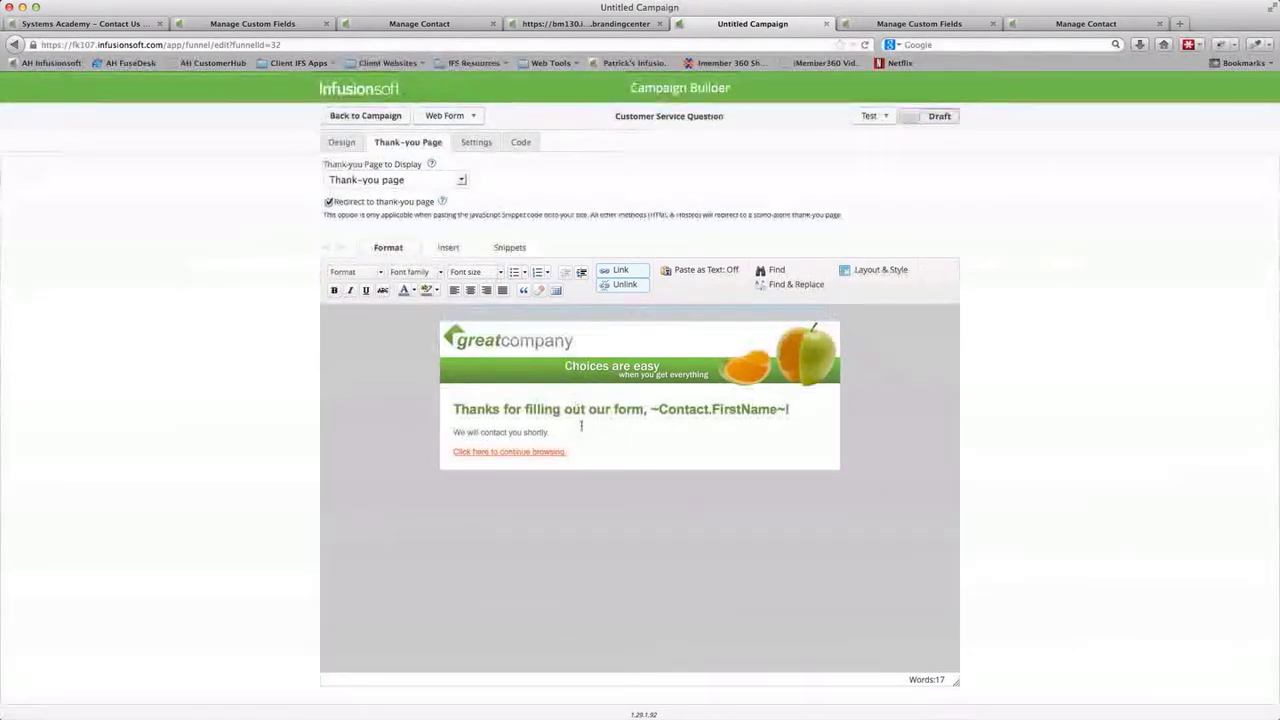
pyautogui.click(476, 142)
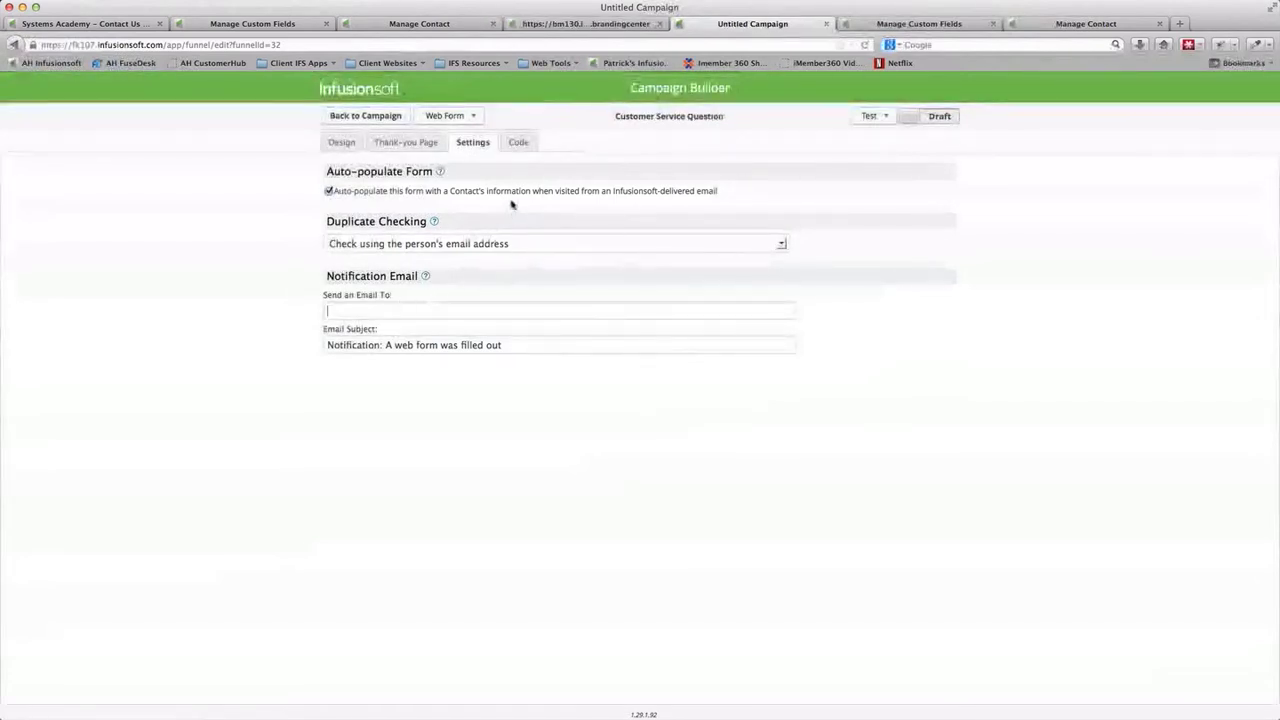
pyautogui.click(520, 141)
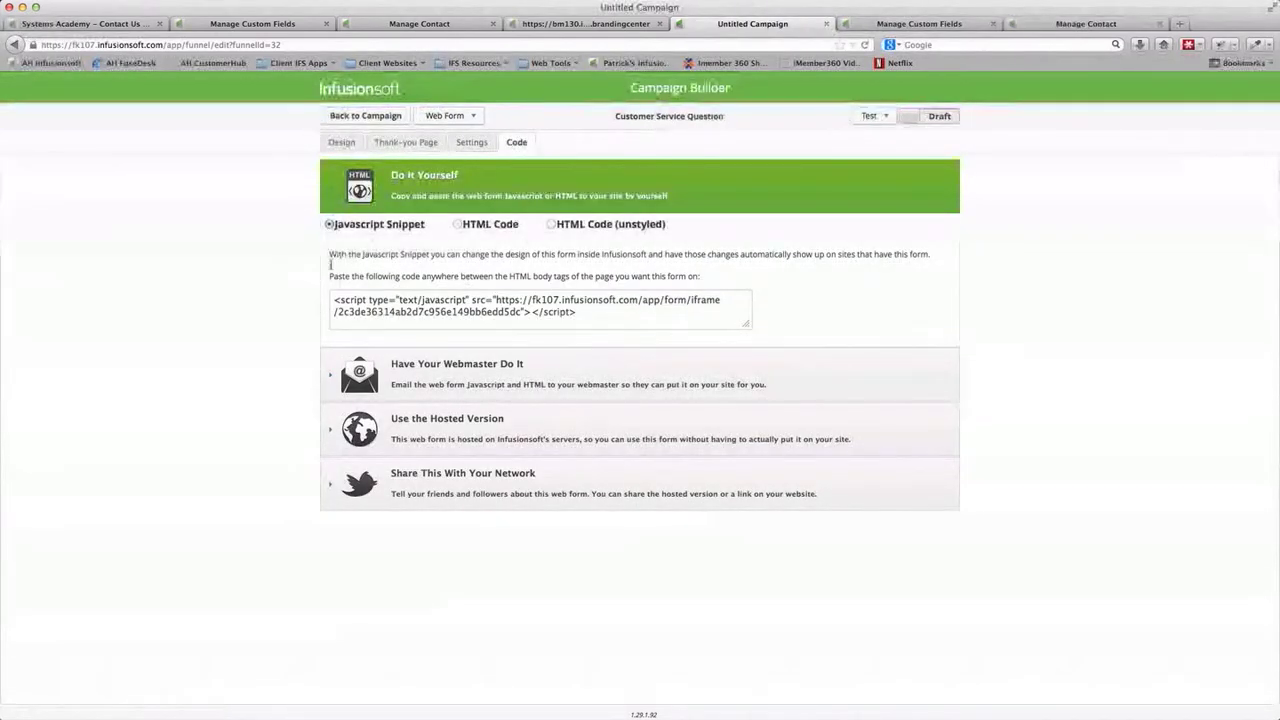
pyautogui.click(385, 299)
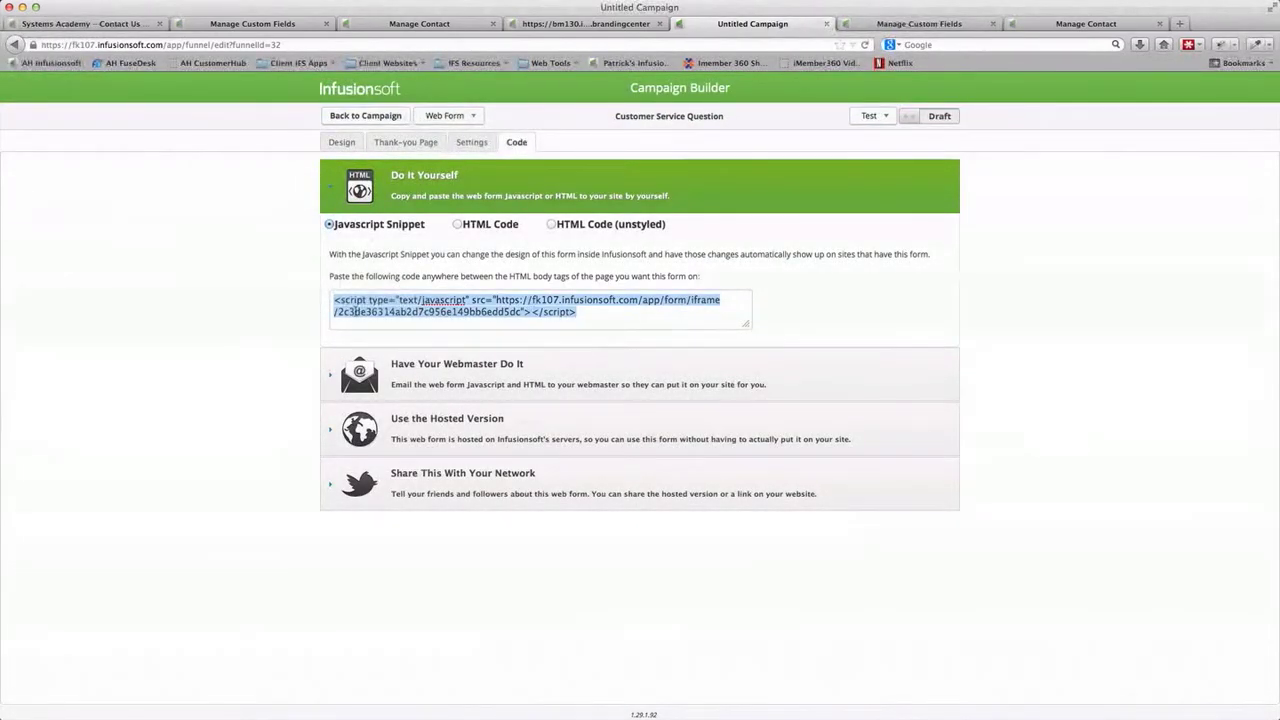
pyautogui.click(574, 224)
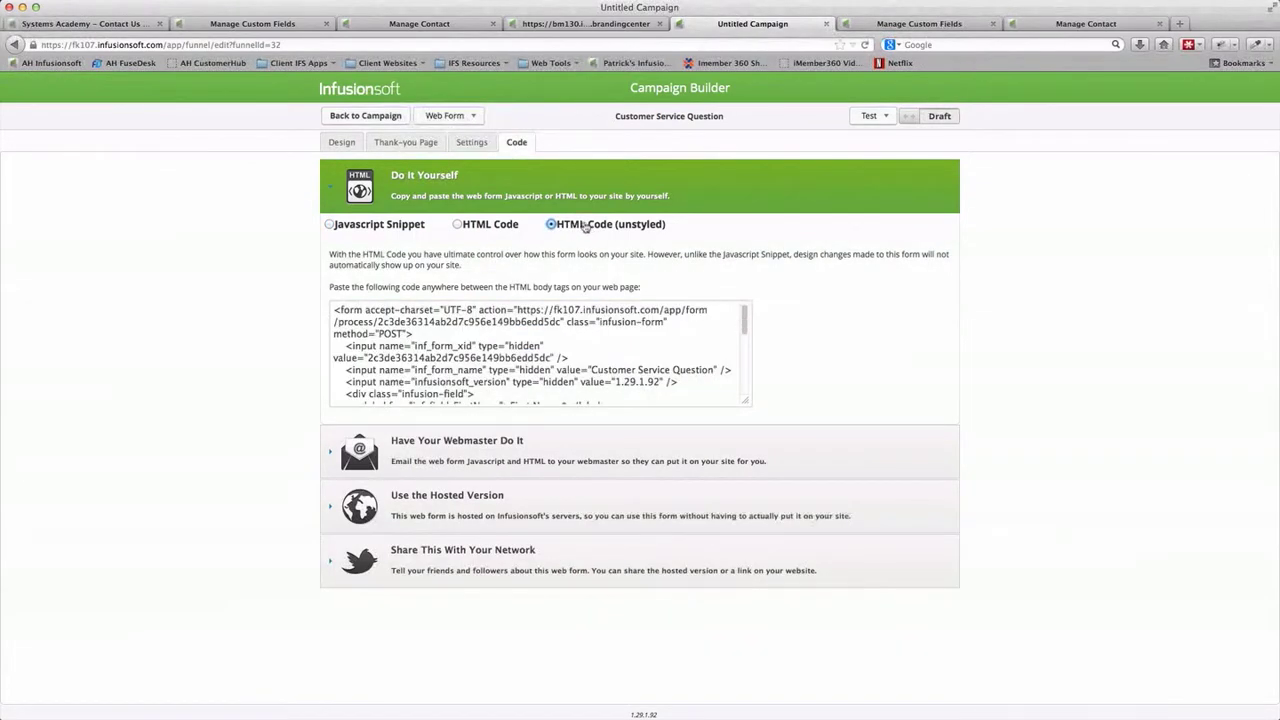
pyautogui.scroll(-5, 453, 363)
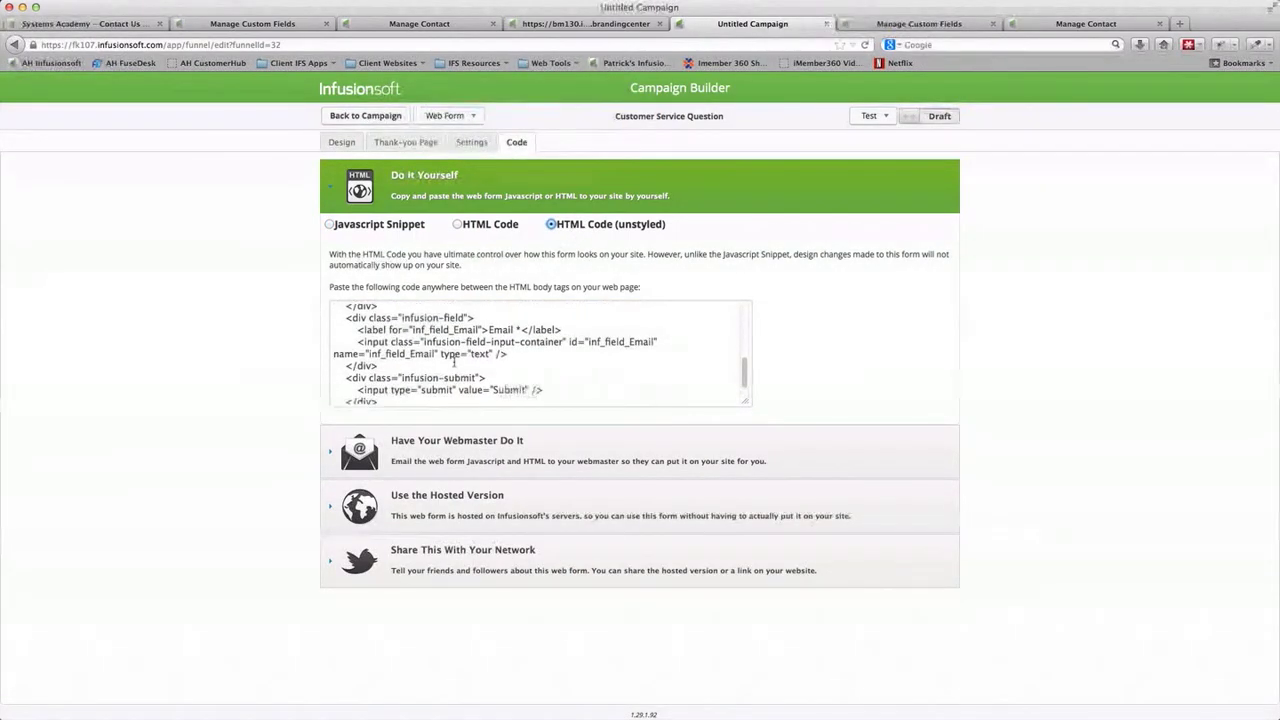
pyautogui.scroll(5, 453, 363)
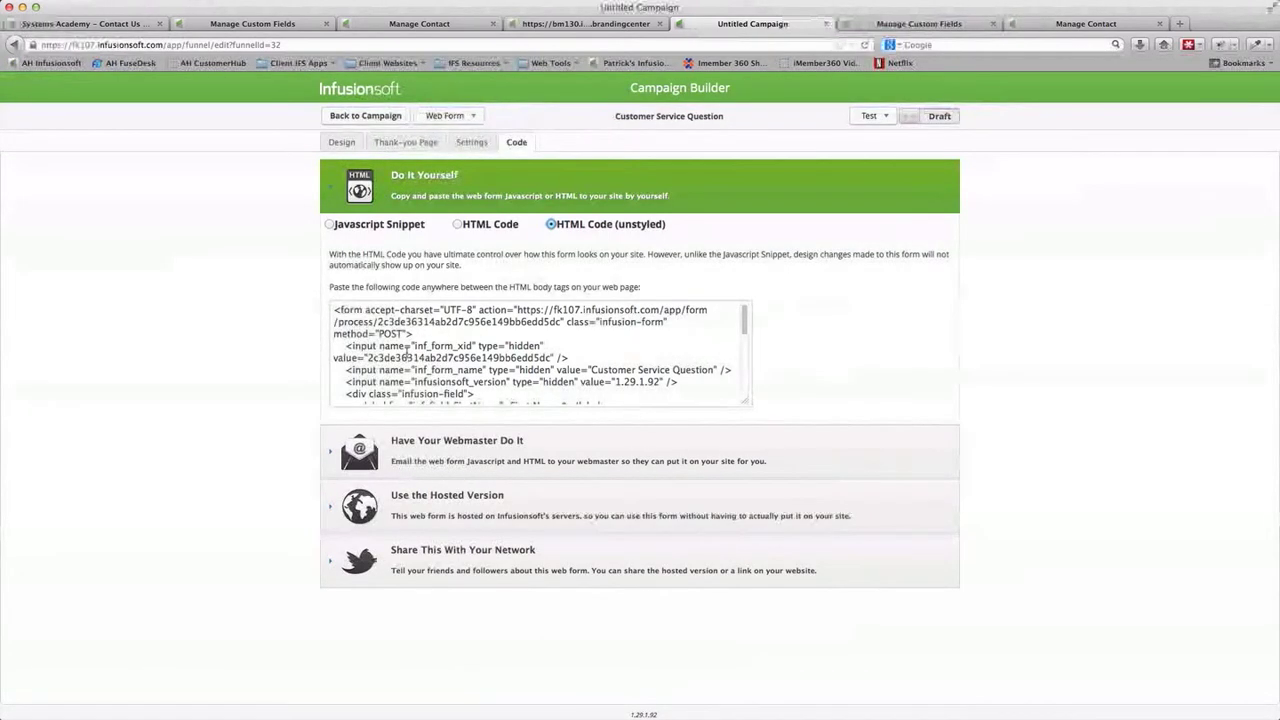
pyautogui.click(366, 116)
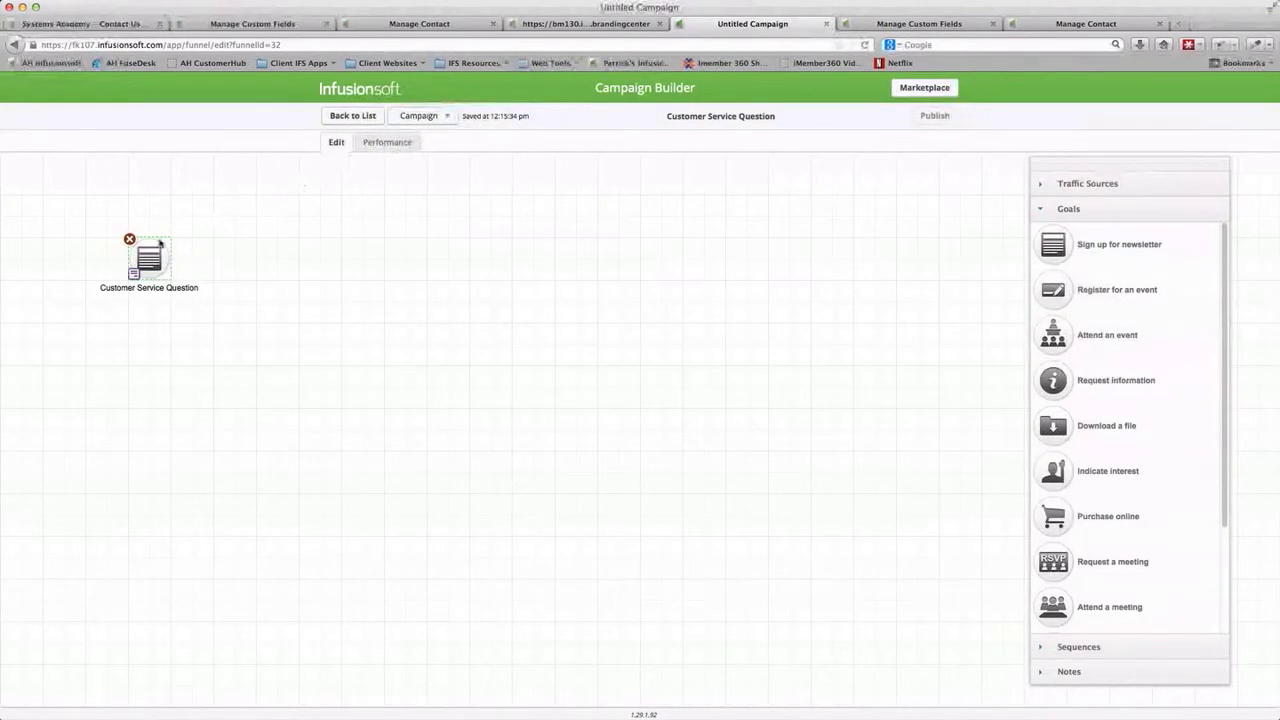
# Reopen the Customer Service Question web form, mark it as Ready and return to the campaign
pyautogui.doubleClick(141, 259)
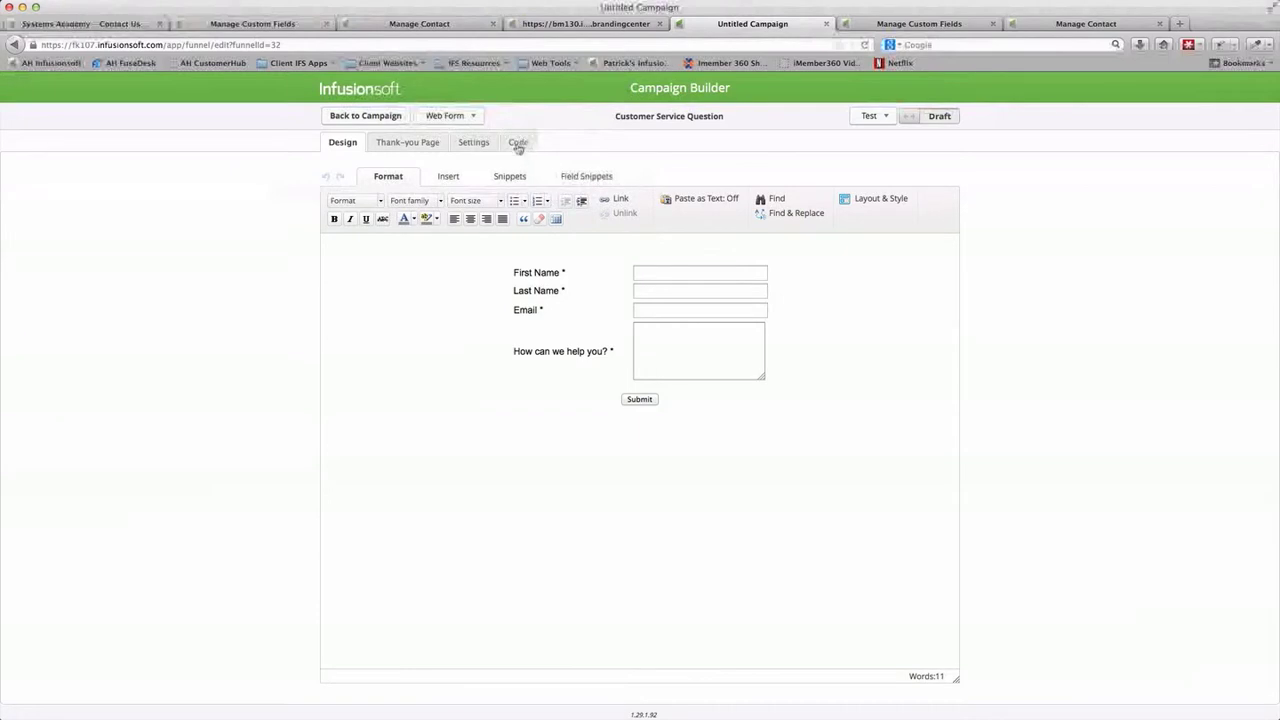
pyautogui.click(518, 143)
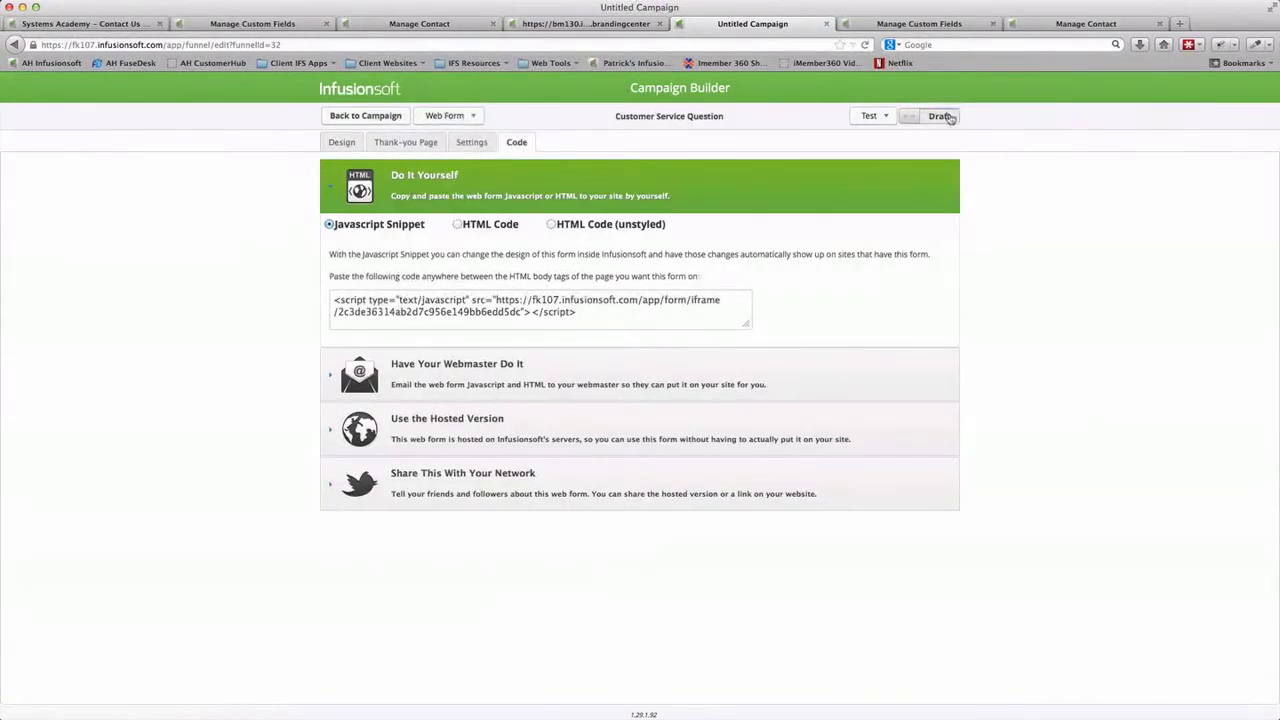
pyautogui.click(599, 226)
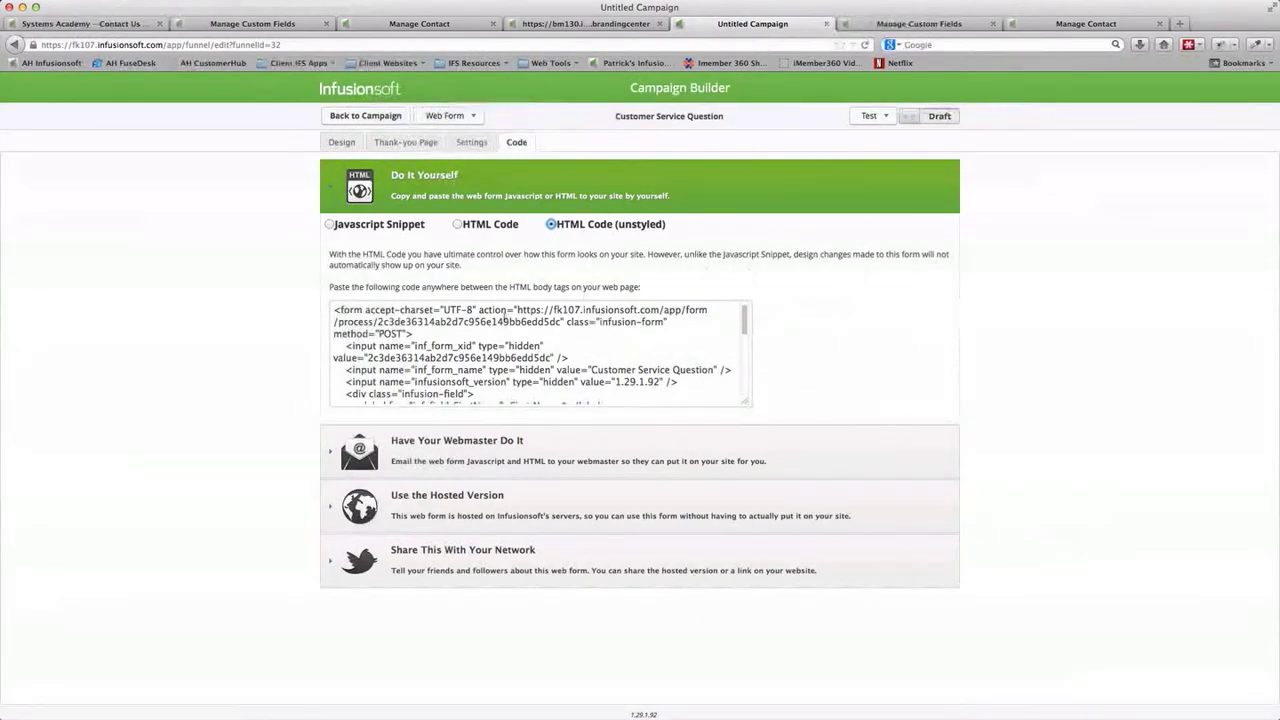
pyautogui.click(897, 116)
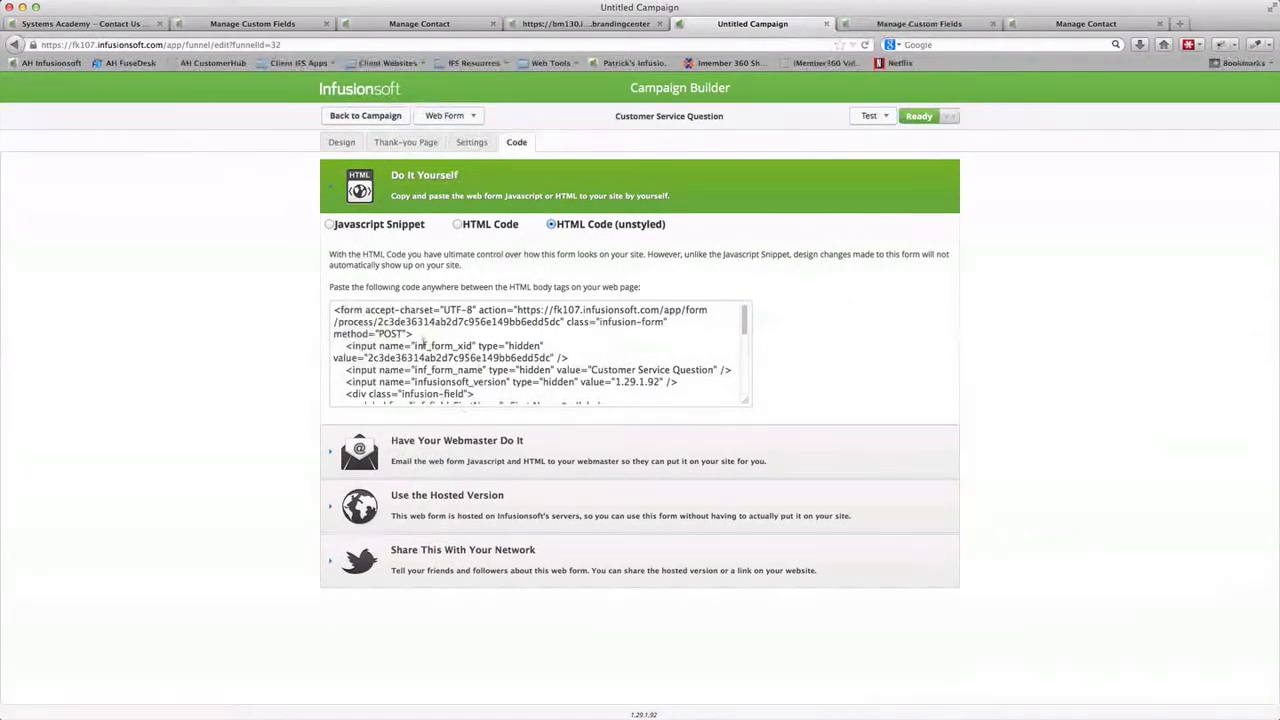
pyautogui.click(358, 122)
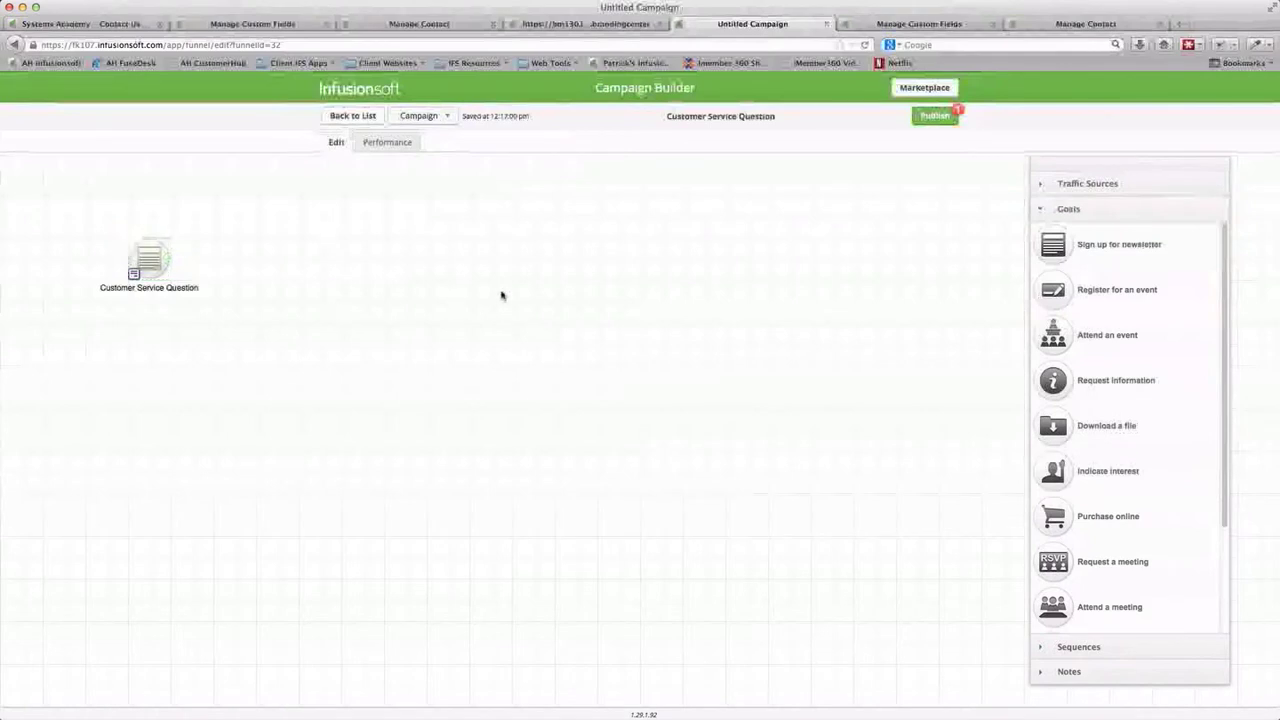
# Add a sequence connected after the Customer Service Question web form and name it "Send Question to CS Team"
pyautogui.click(1080, 650)
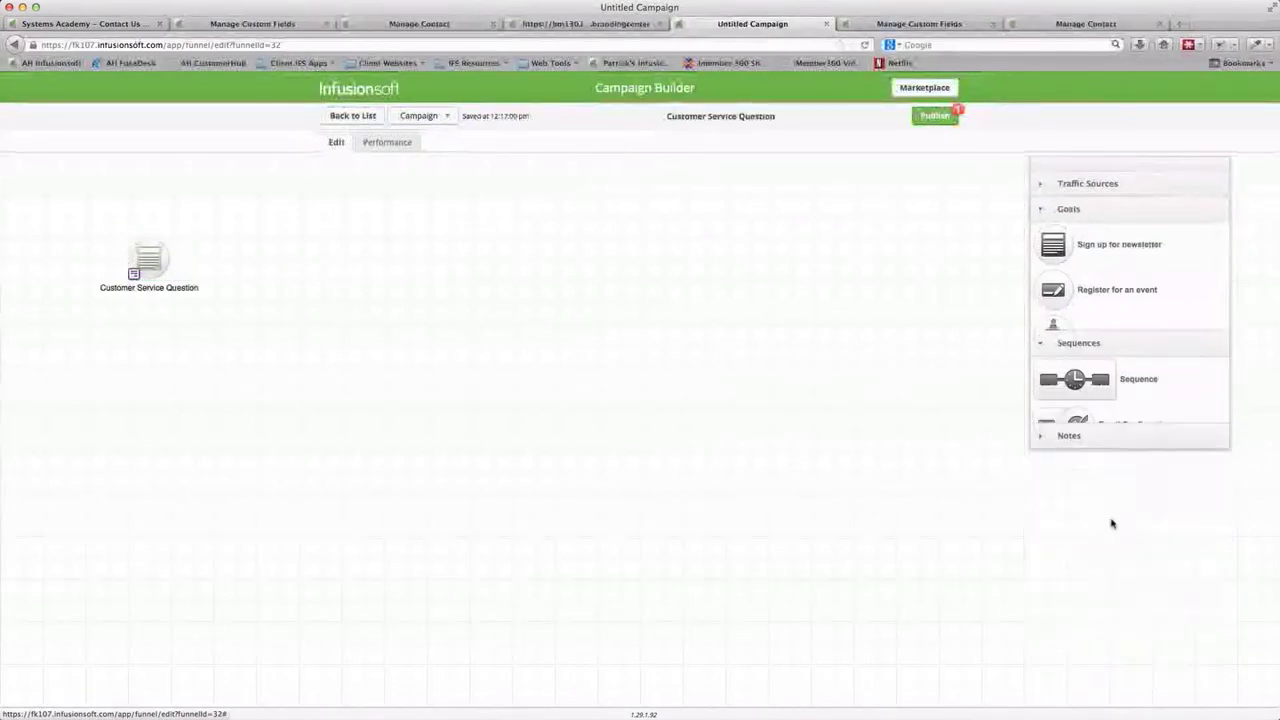
pyautogui.moveTo(1084, 278); pyautogui.dragTo(255, 265)
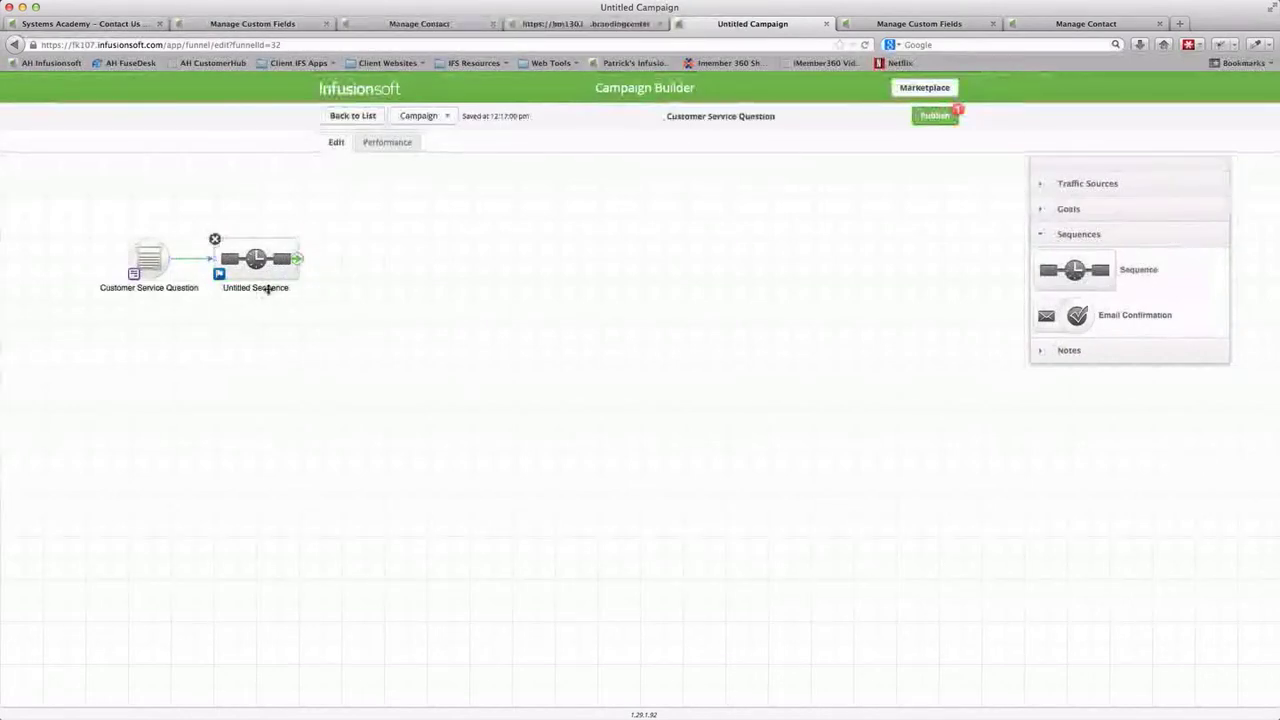
pyautogui.click(267, 289)
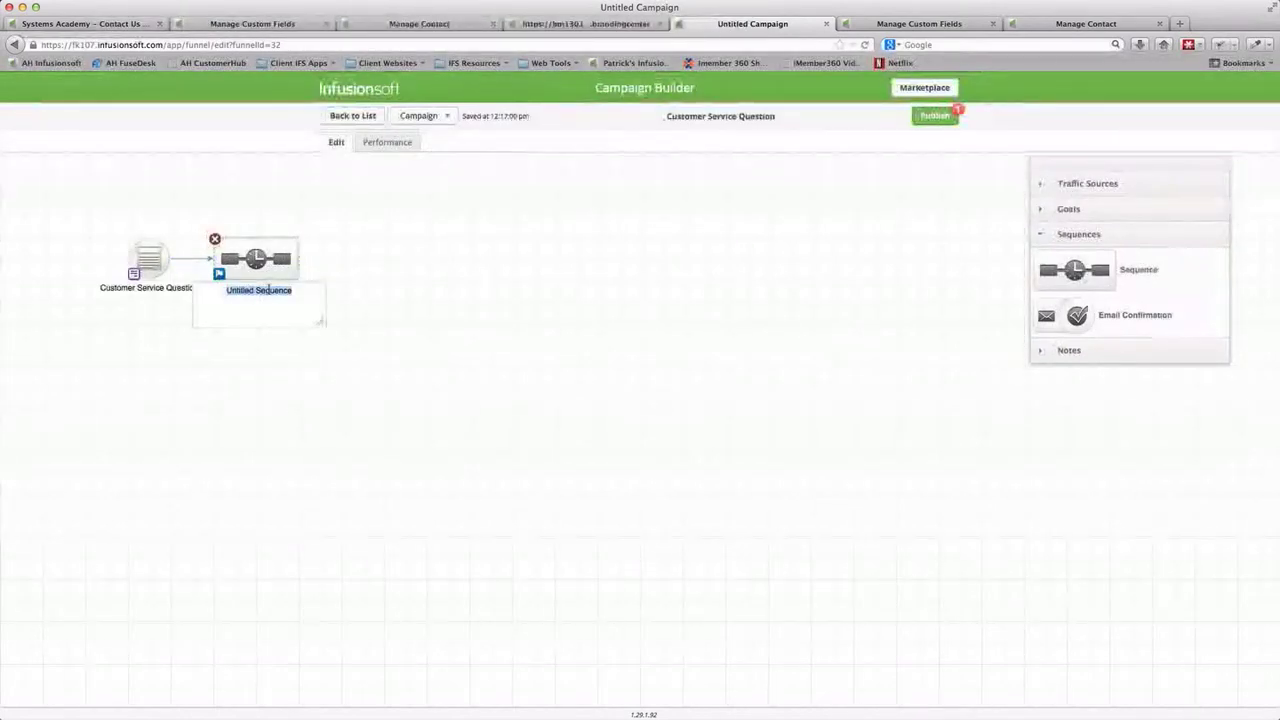
pyautogui.write('Sen')
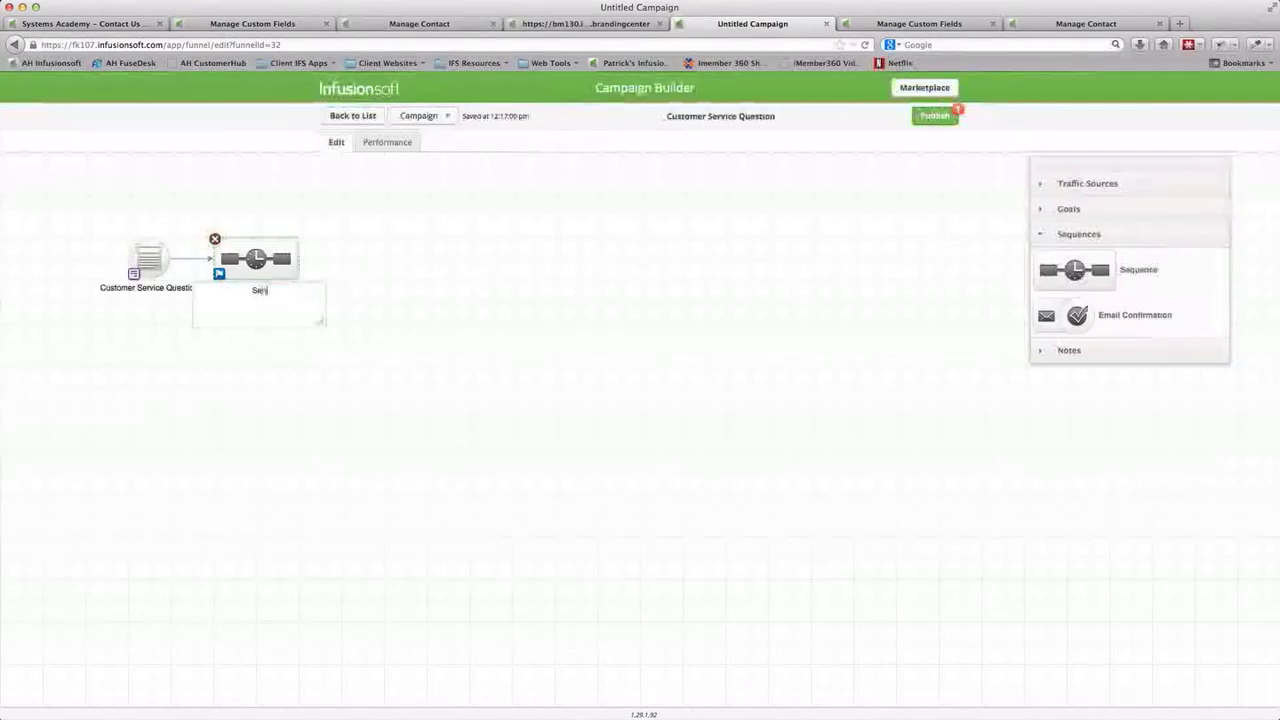
pyautogui.write('d Question to CS Team')
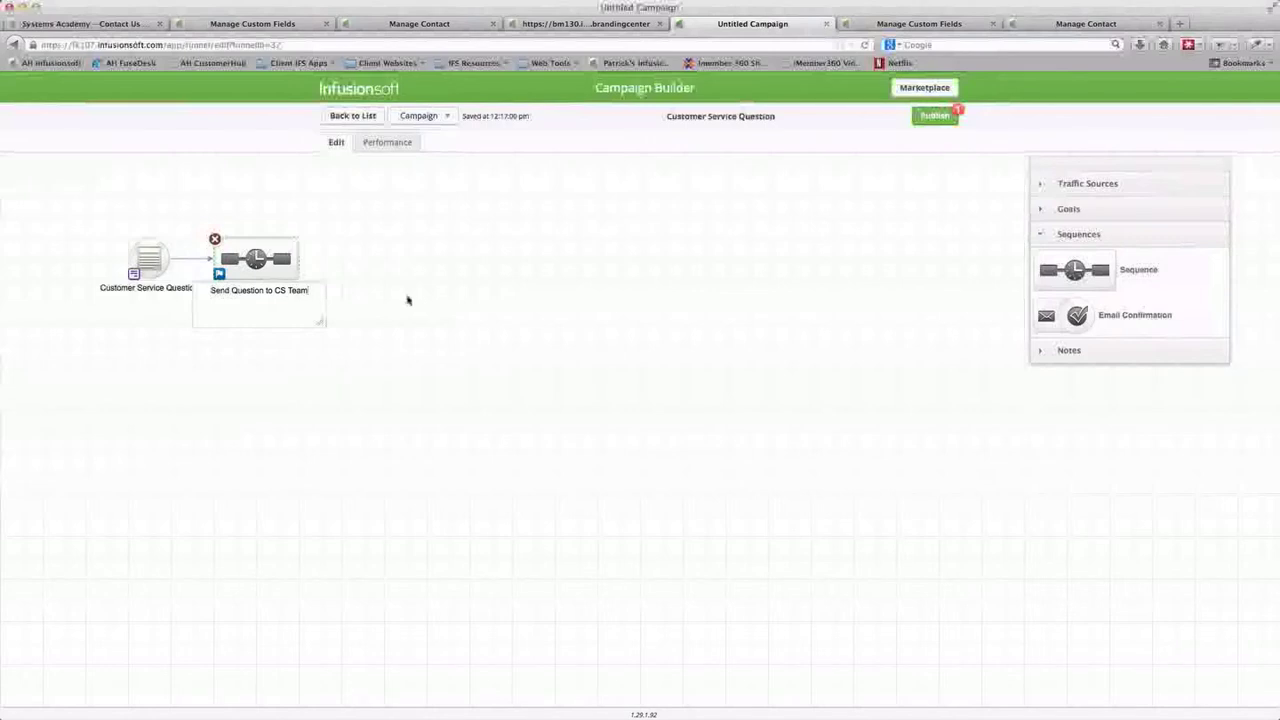
pyautogui.press('Return')
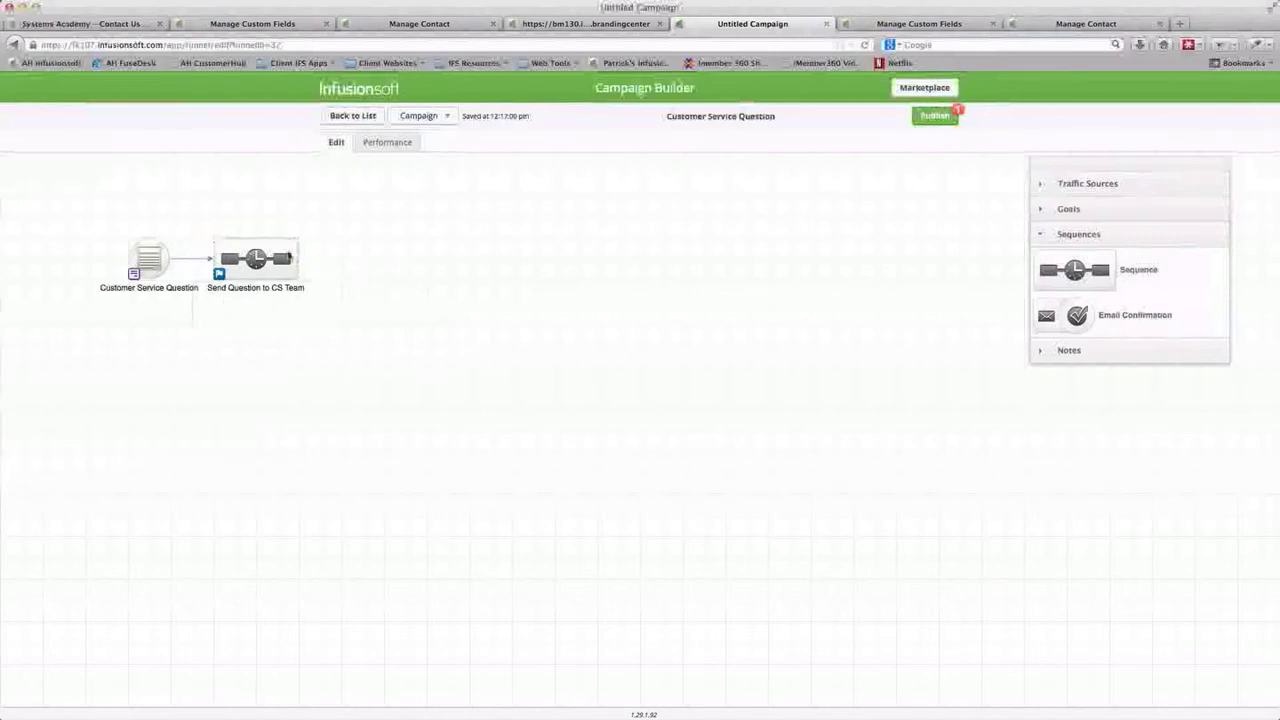
# In the Send Question to CS Team sequence, add an Apply Tag step after Start with a new tag "Asked Customer Service Question"
pyautogui.doubleClick(262, 259)
pyautogui.click(1070, 417)
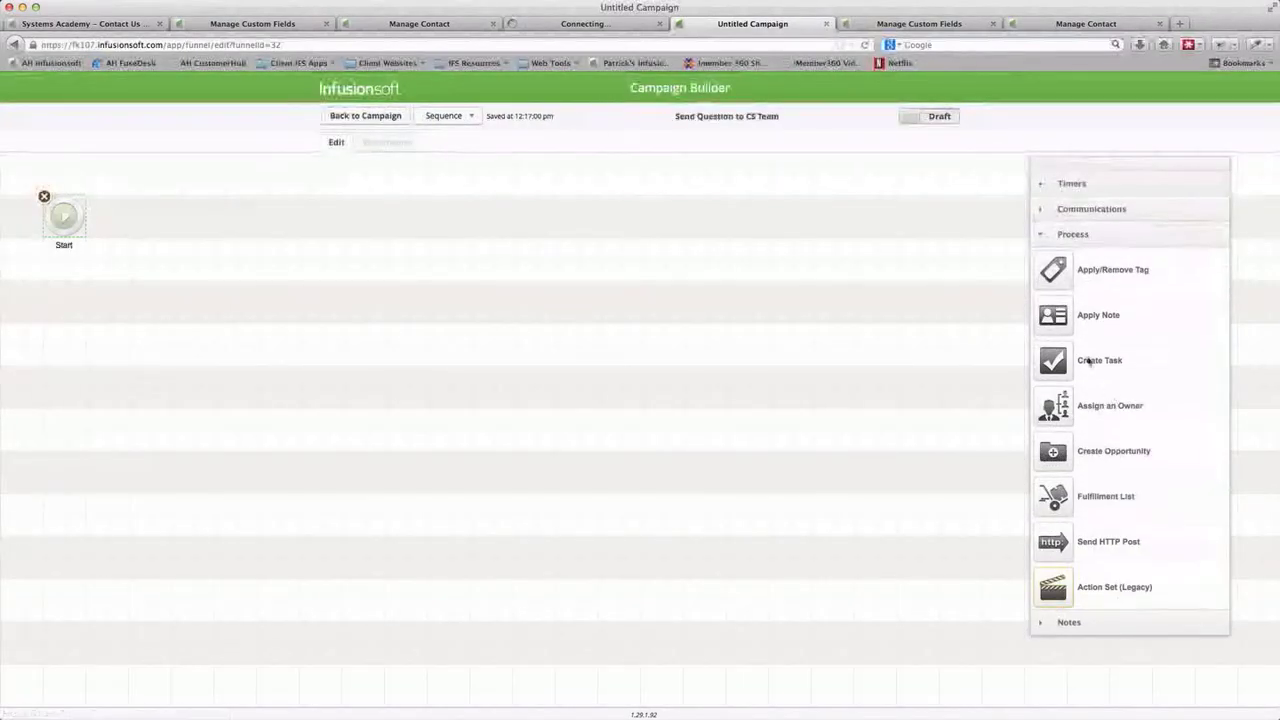
pyautogui.moveTo(1053, 270); pyautogui.dragTo(148, 214)
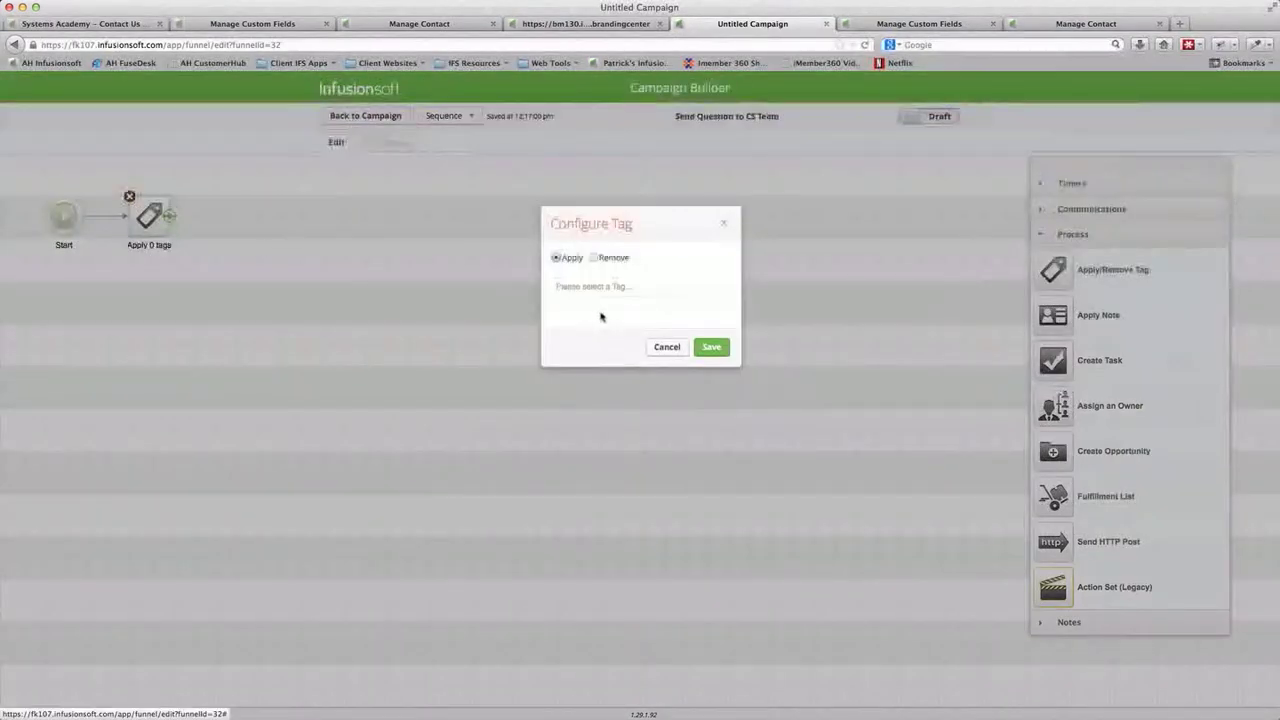
pyautogui.click(603, 288)
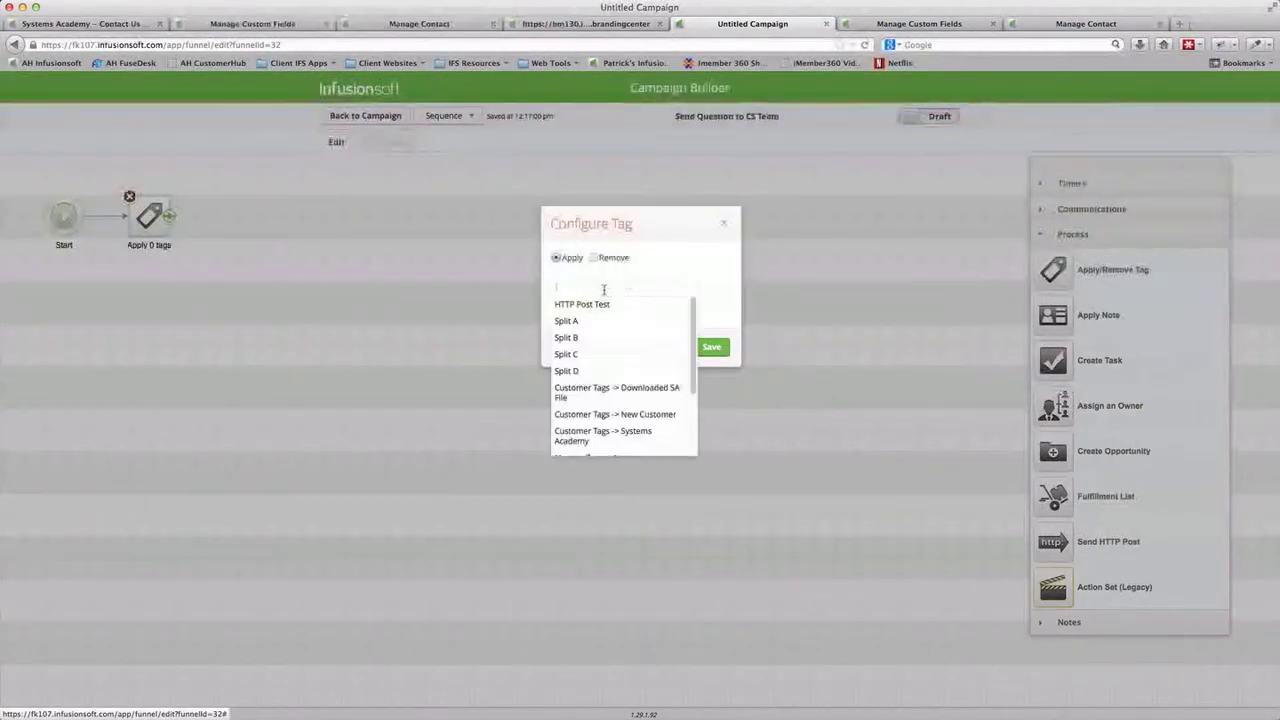
pyautogui.write('Asked Customer Ser')
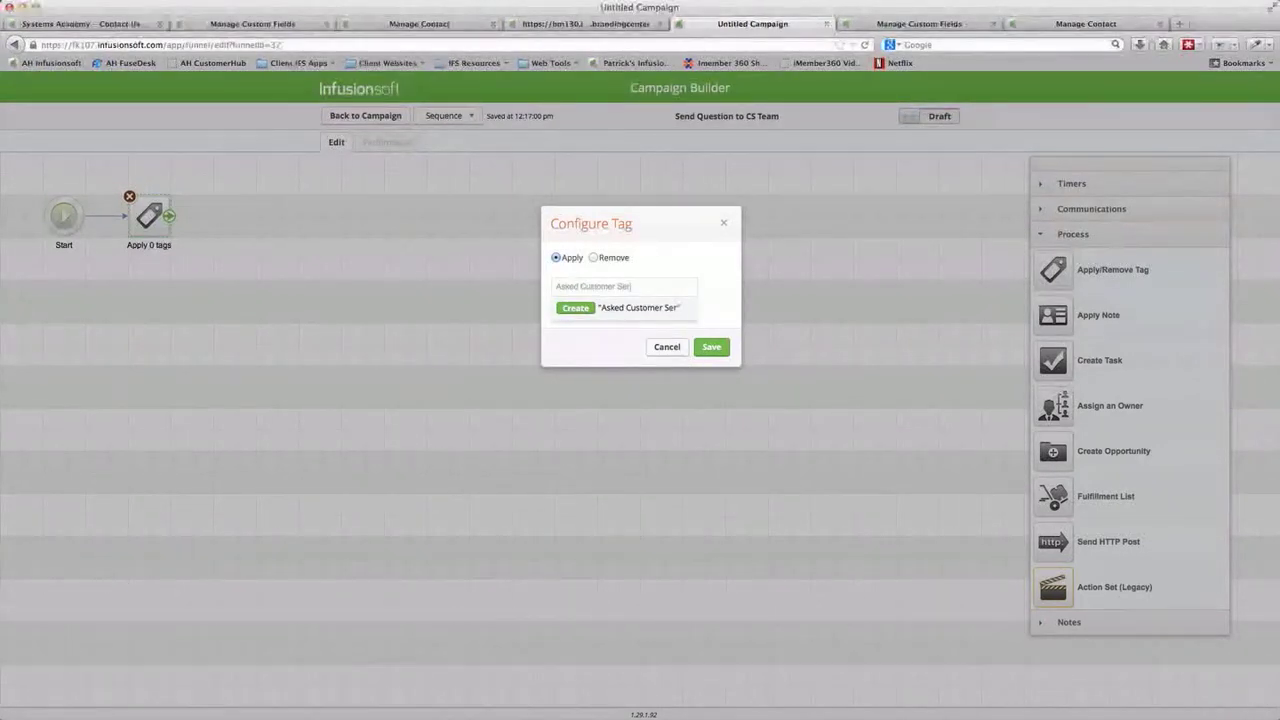
pyautogui.write('vice Question')
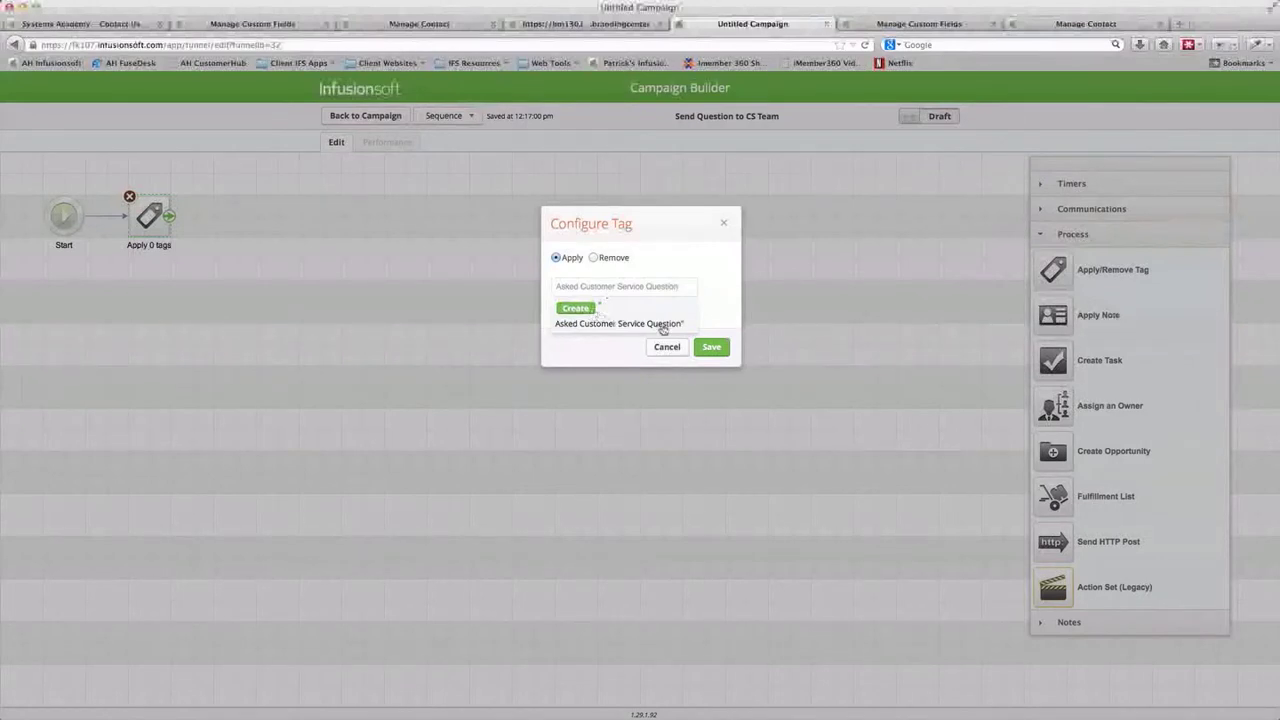
pyautogui.click(672, 324)
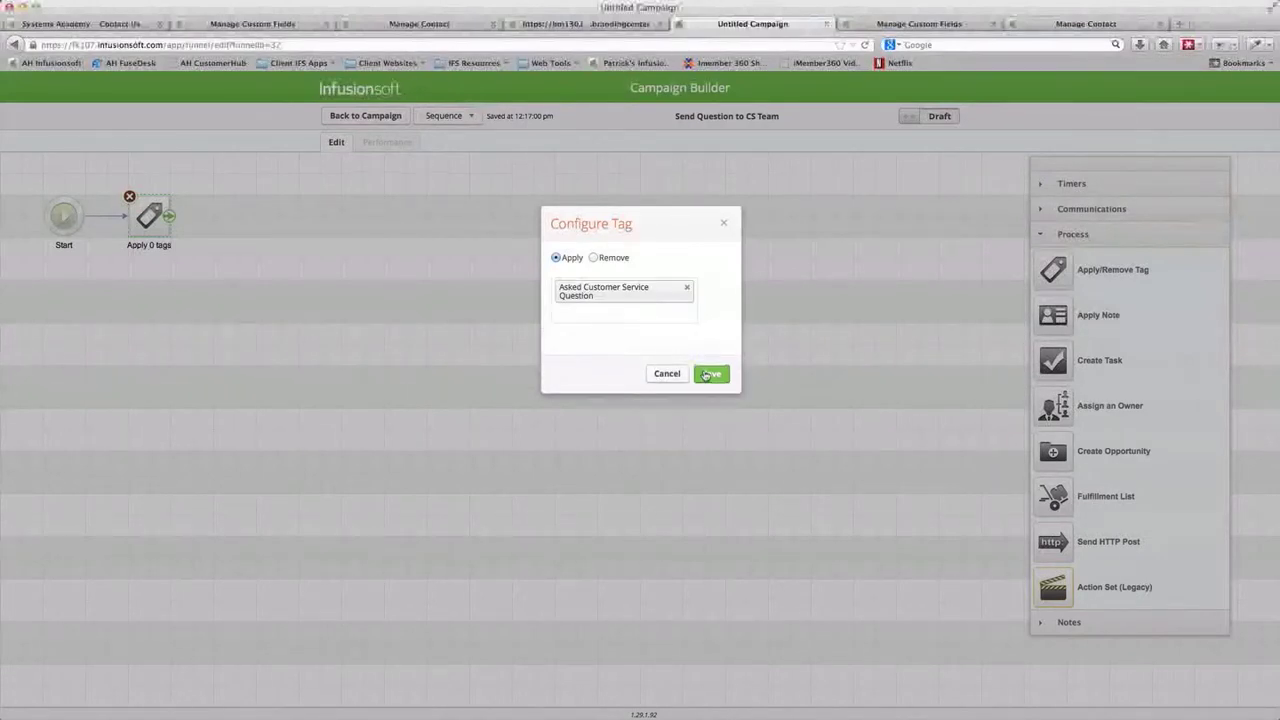
pyautogui.click(708, 374)
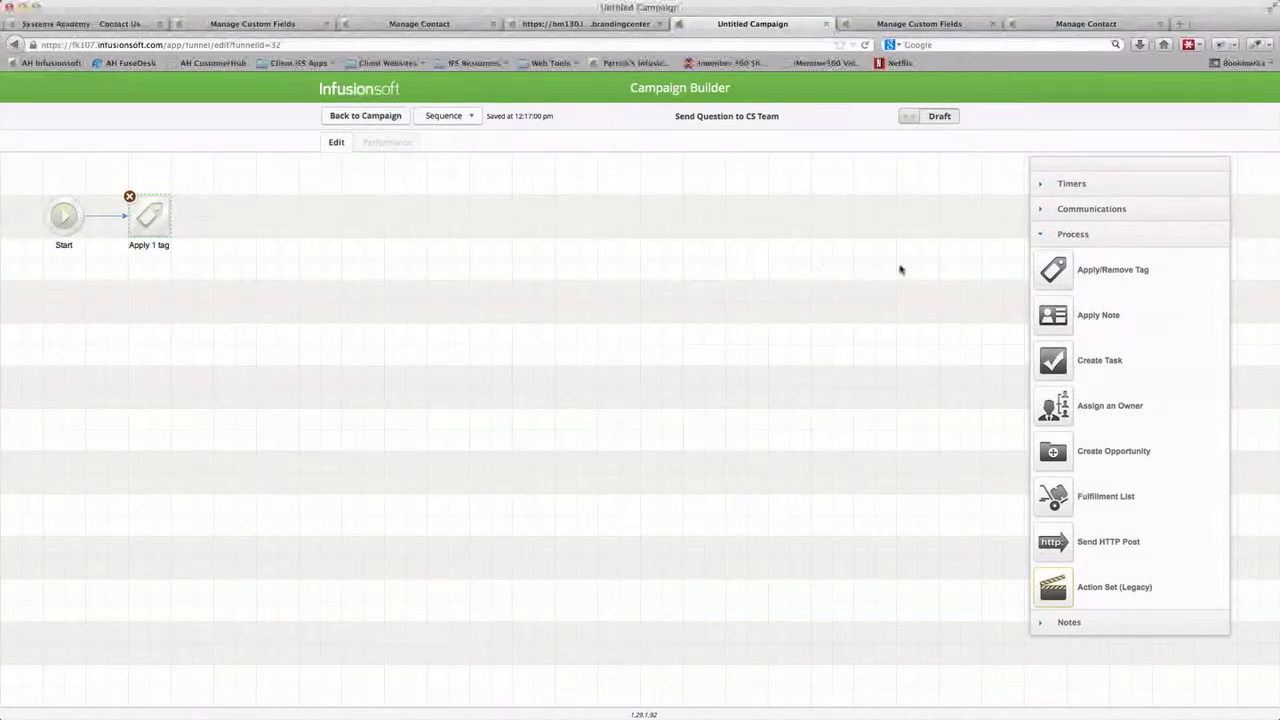
# Add an email after the Apply Tag step in the sequence and name it "Customer Service Question"
pyautogui.click(1096, 210)
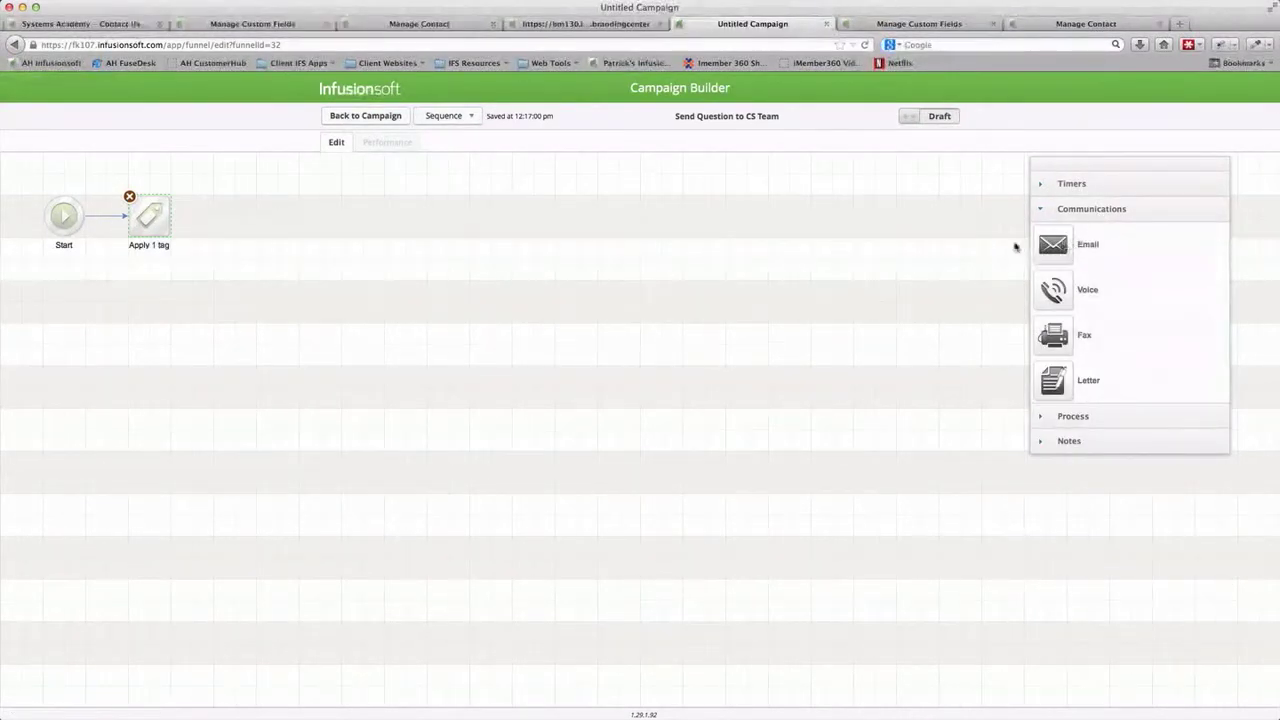
pyautogui.moveTo(1050, 245); pyautogui.dragTo(203, 229)
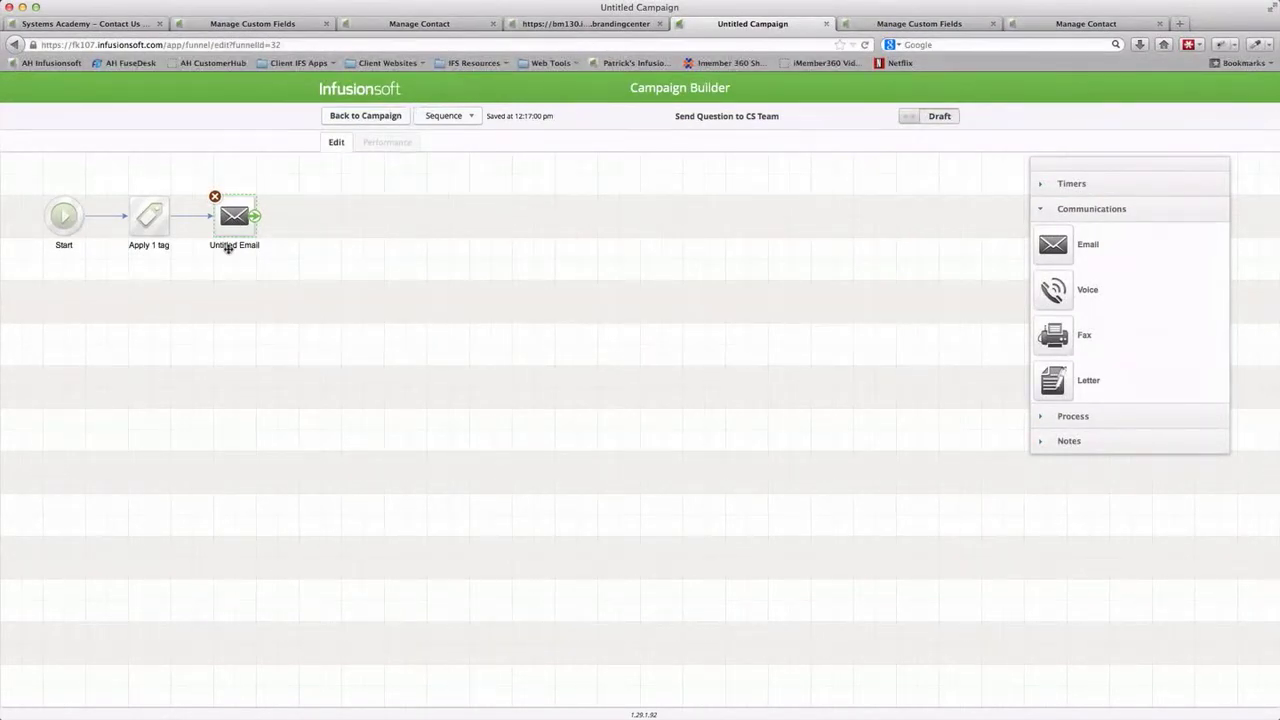
pyautogui.click(229, 248)
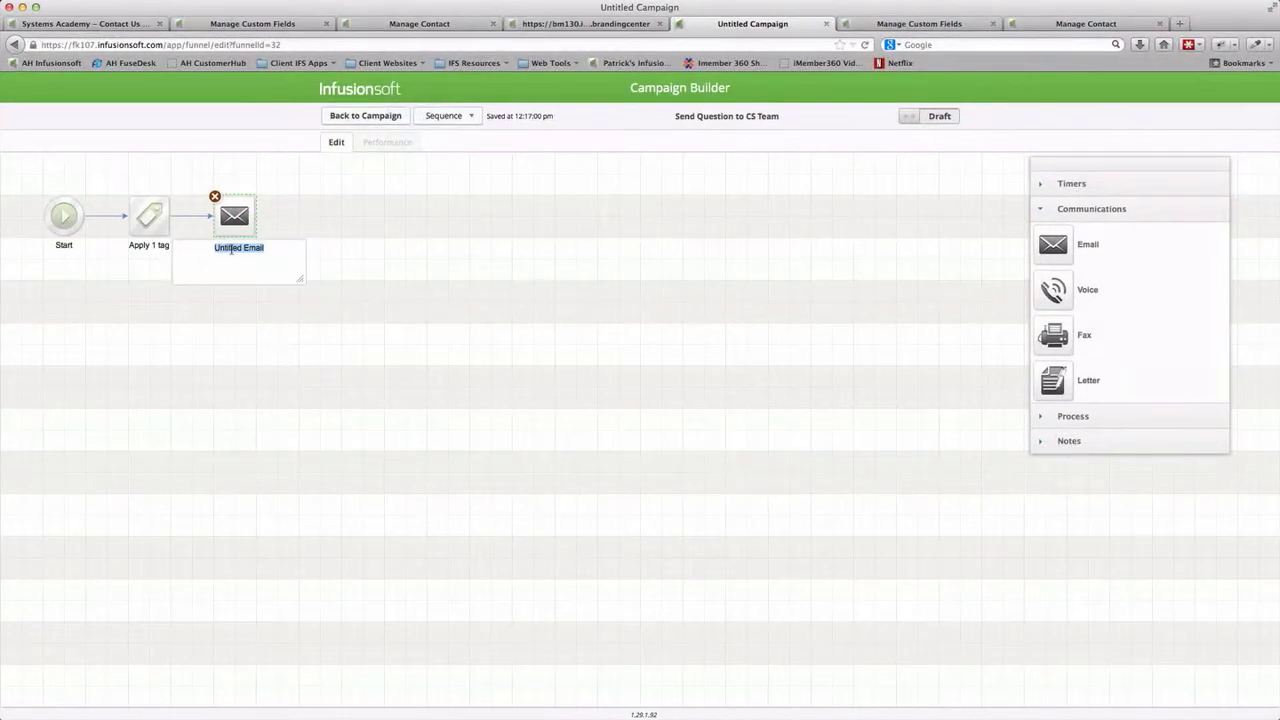
pyautogui.write('Customer Sercu')
pyautogui.write('ice Question')
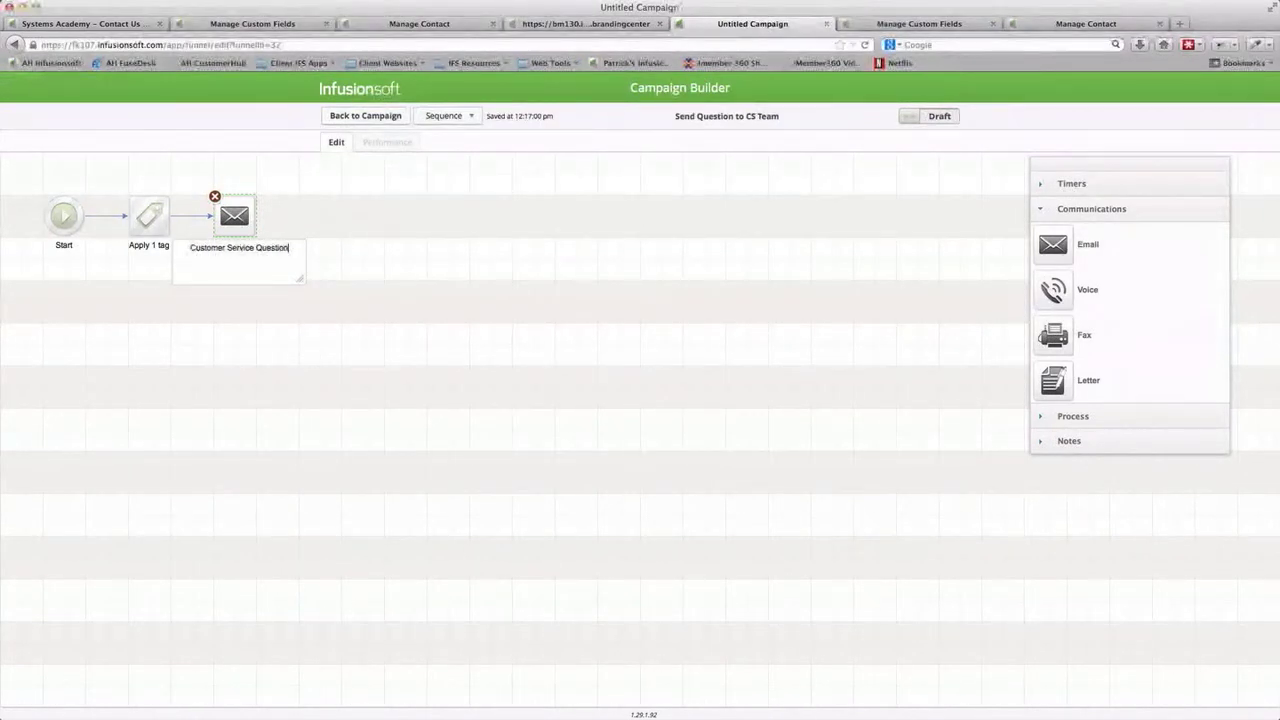
pyautogui.click(355, 307)
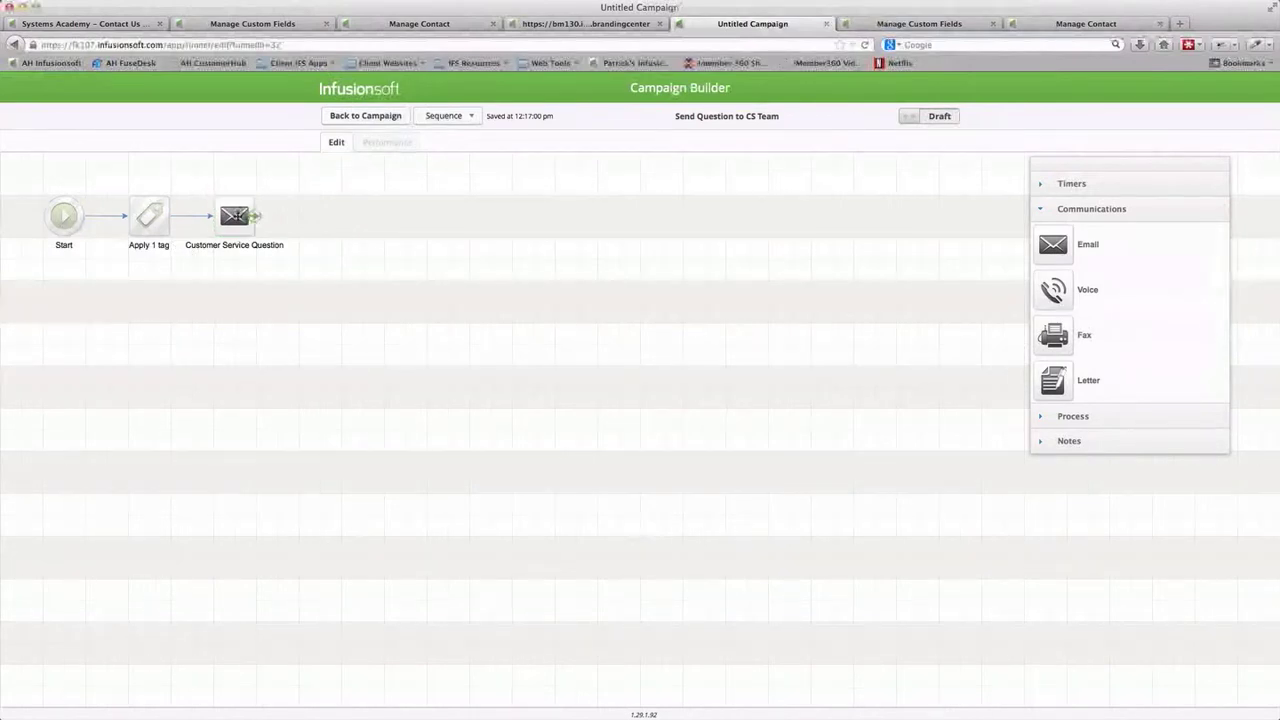
# Open the Customer Service Question email, set its sender to Other and clear the owner merge fields from the sender's name and email address
pyautogui.doubleClick(236, 216)
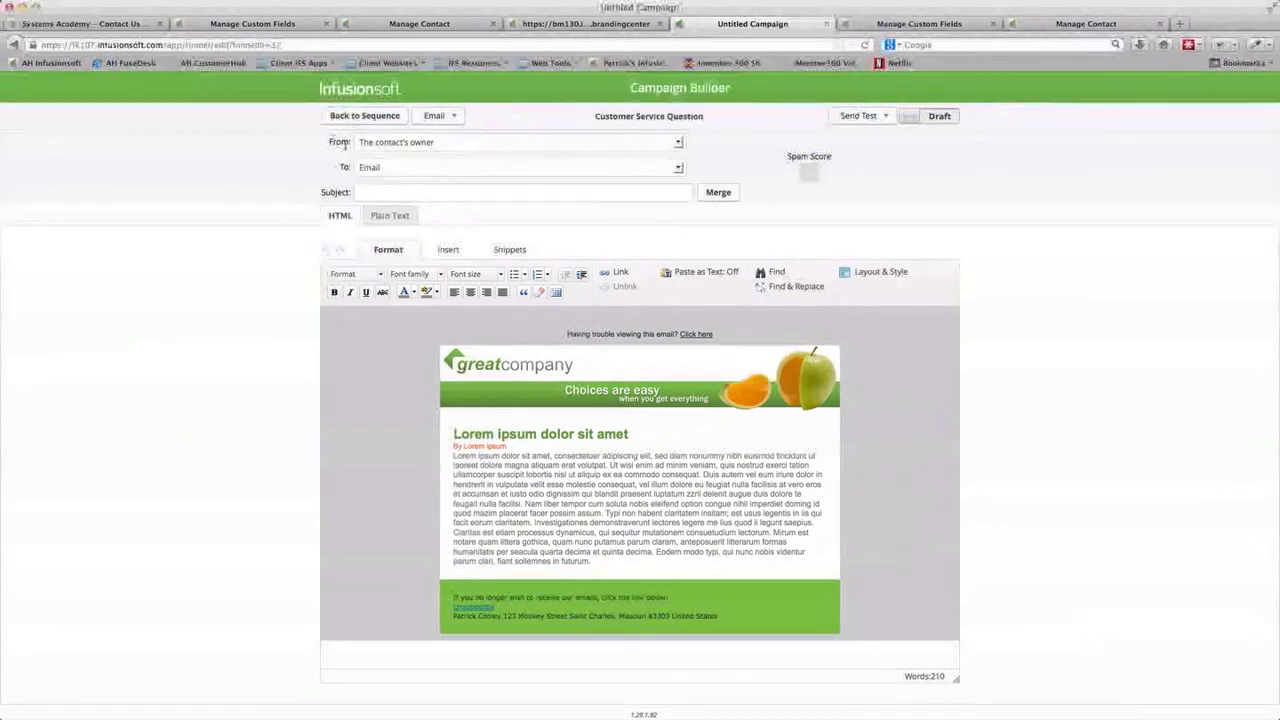
pyautogui.click(388, 143)
pyautogui.click(380, 203)
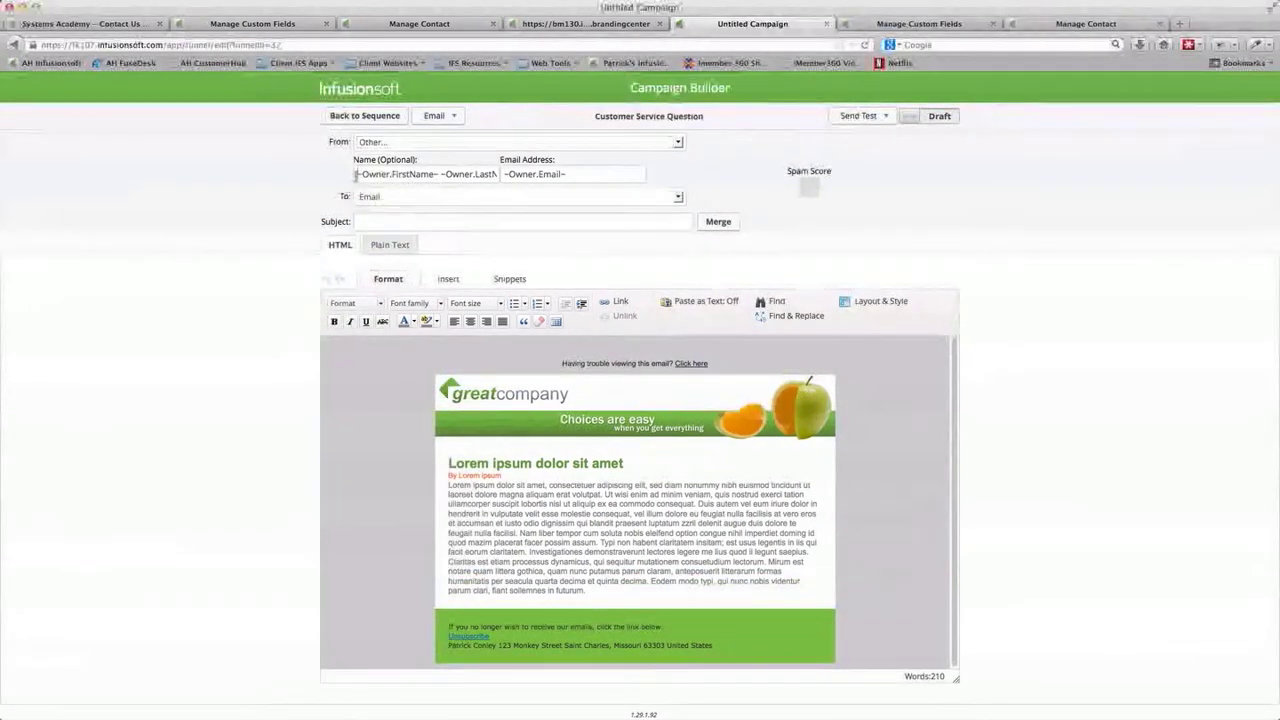
pyautogui.moveTo(359, 174); pyautogui.dragTo(270, 159)
pyautogui.press('BackSpace')
pyautogui.click(452, 178)
pyautogui.press('BackSpace')
pyautogui.click(584, 167)
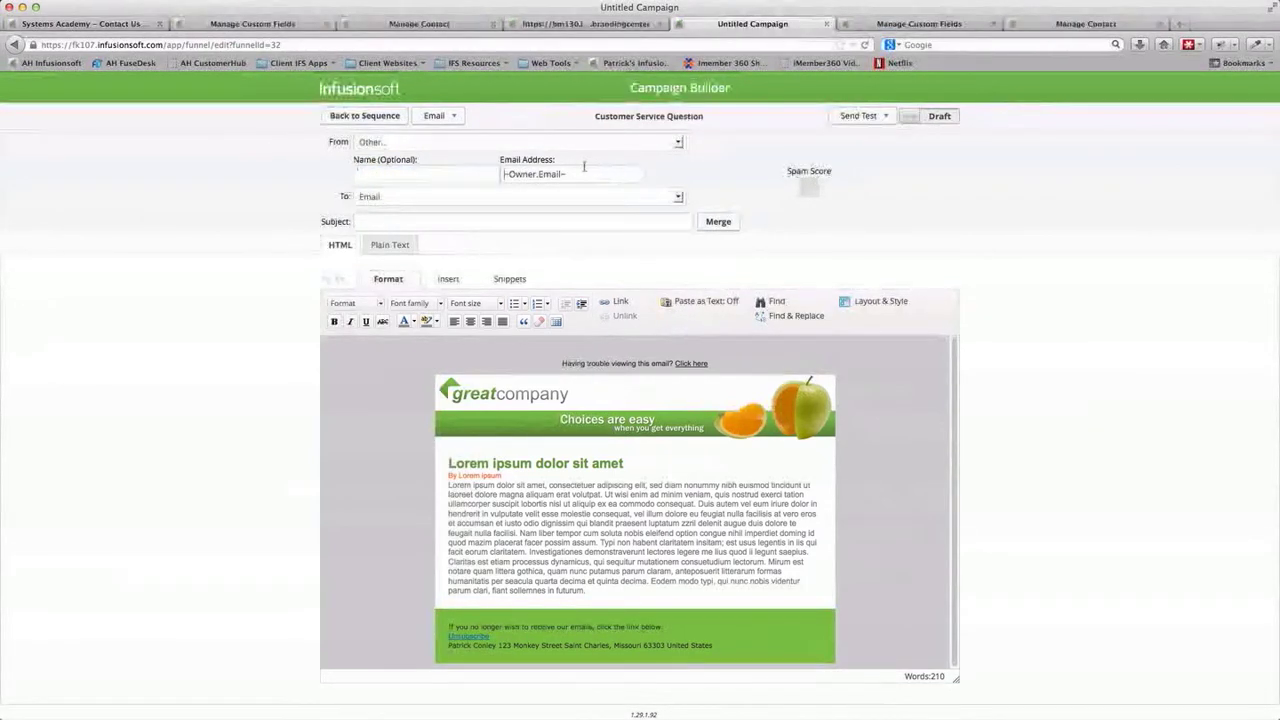
pyautogui.moveTo(580, 174); pyautogui.dragTo(481, 172)
pyautogui.press('BackSpace')
pyautogui.click(478, 172)
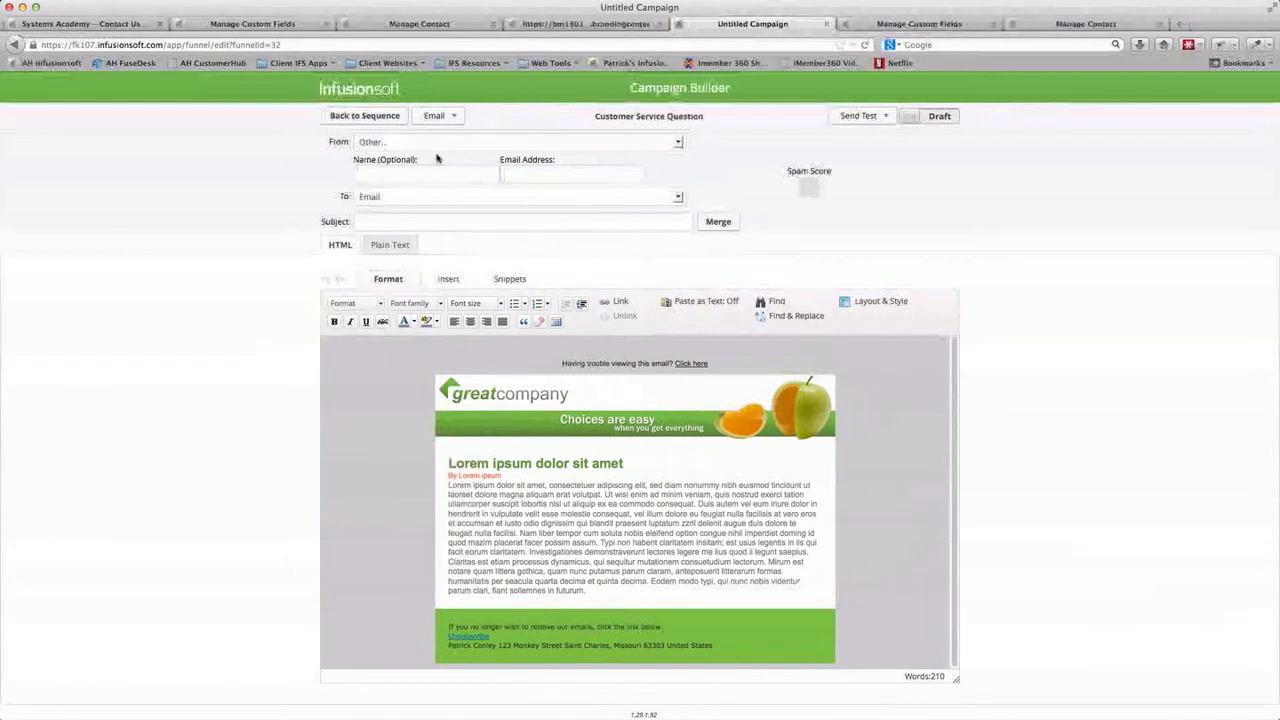
# Fill the sender's name with the contact's First Name and Last Name merge fields, and the sender's address with the contact's Email merge field
pyautogui.click(726, 223)
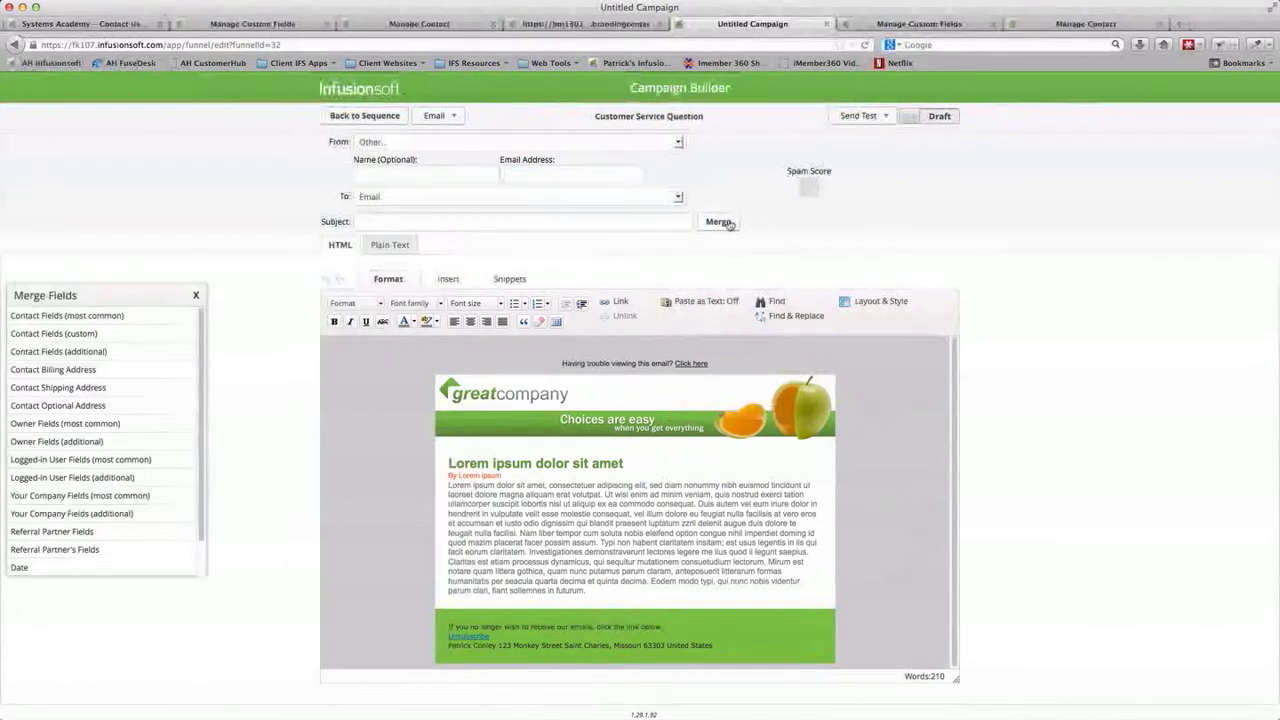
pyautogui.click(84, 317)
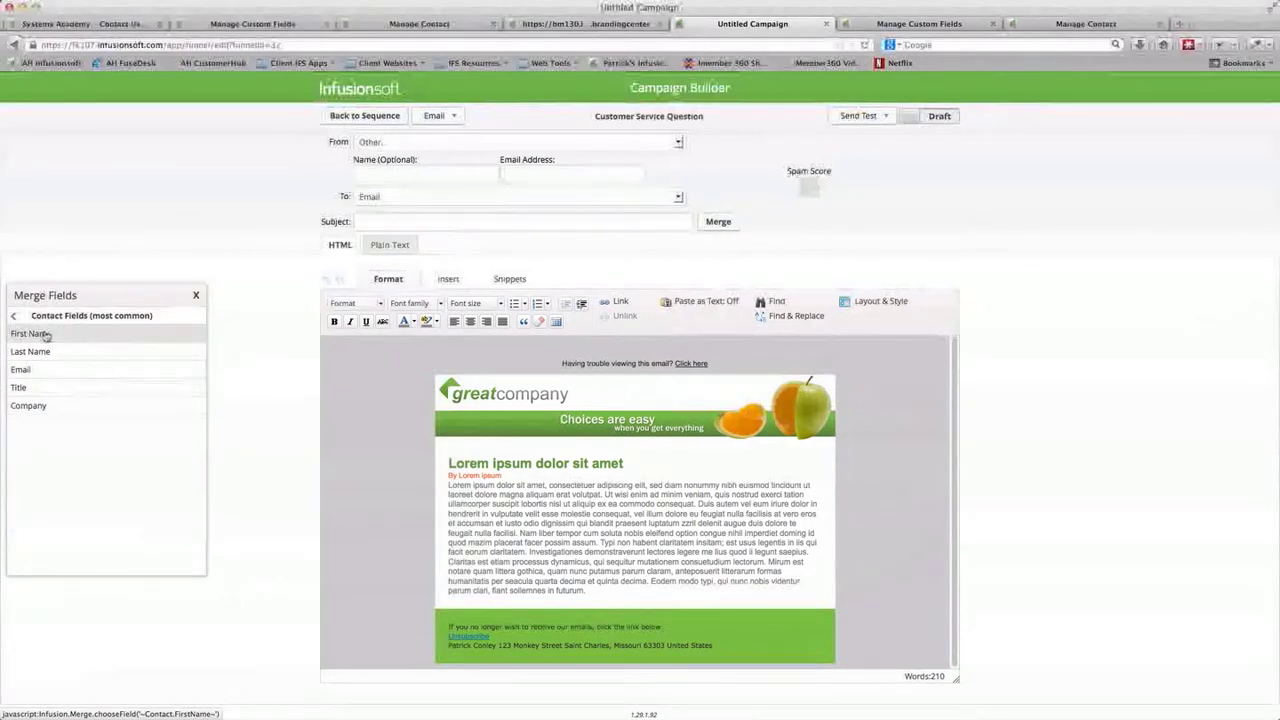
pyautogui.click(45, 336)
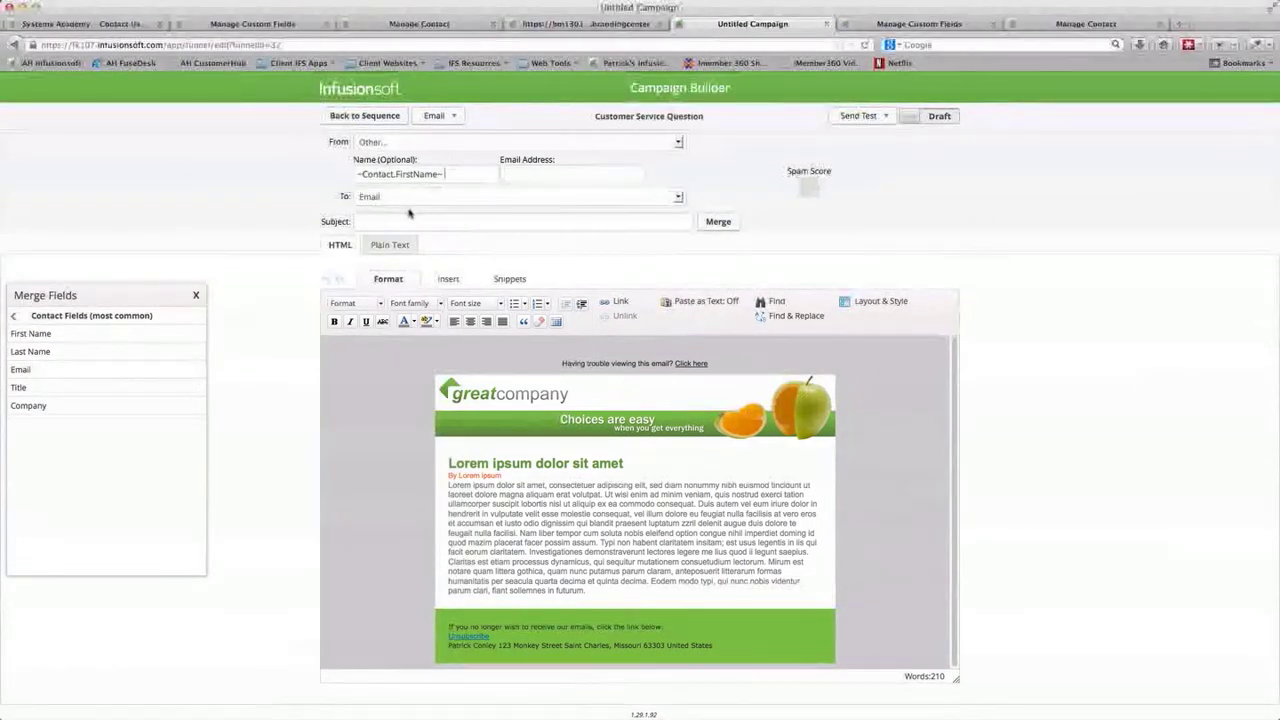
pyautogui.click(32, 351)
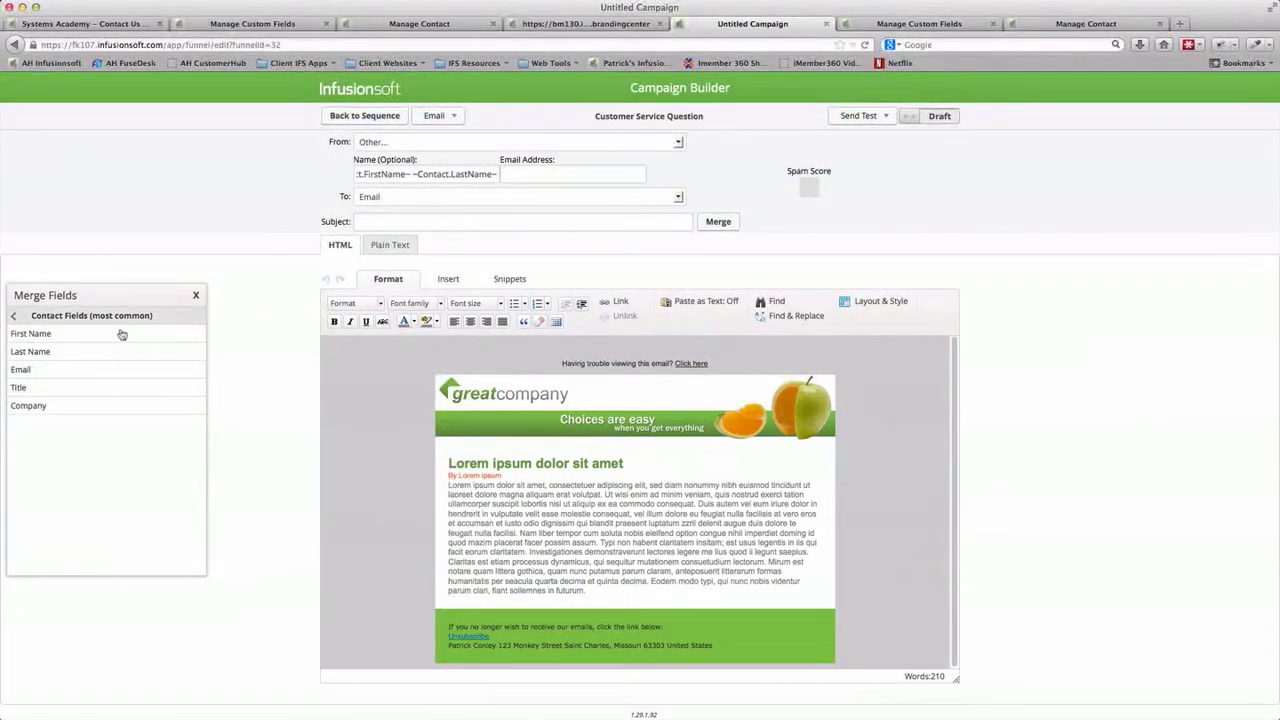
pyautogui.click(28, 370)
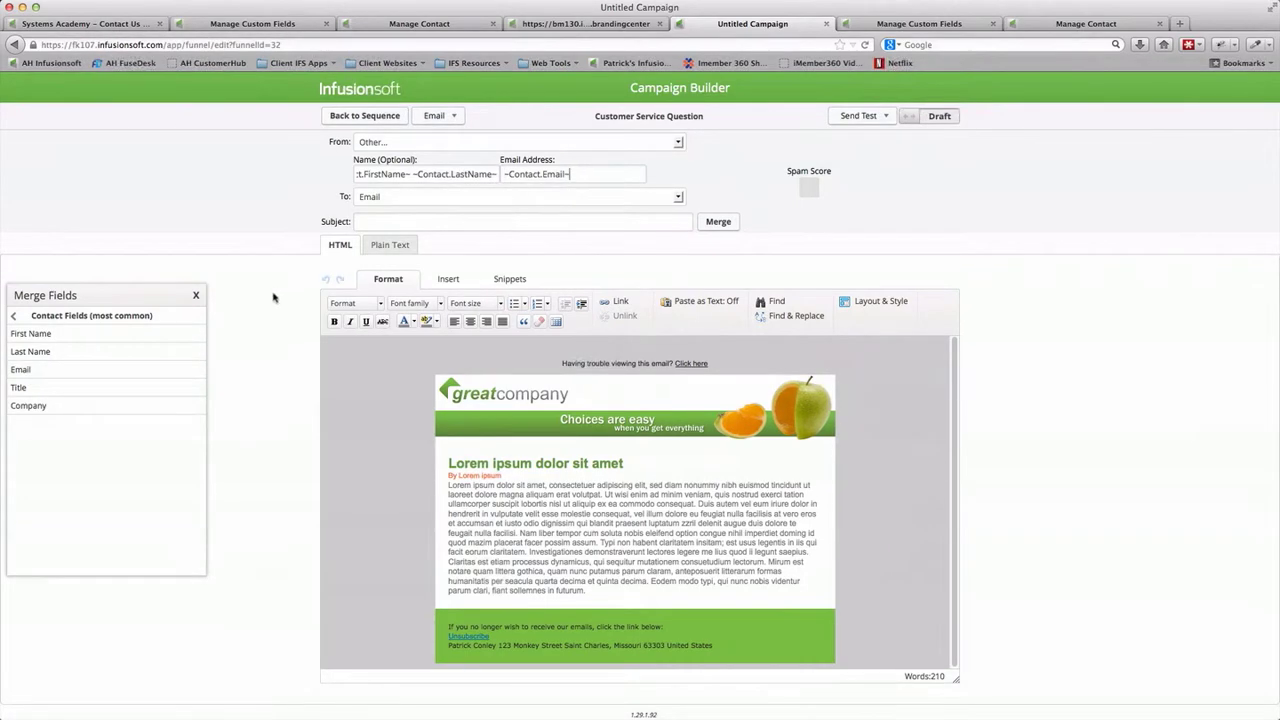
# Set the email's recipient to Other and replace the contact merge field with the support team's email address
pyautogui.click(409, 198)
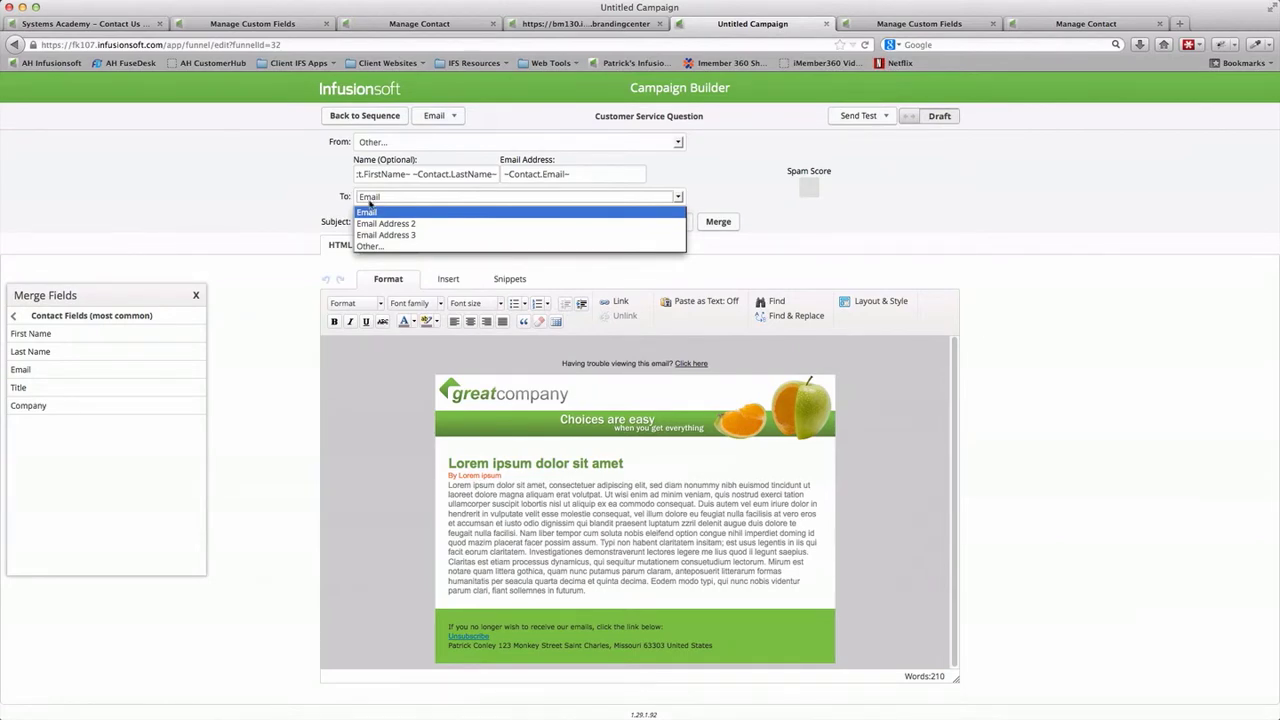
pyautogui.click(370, 246)
pyautogui.click(581, 231)
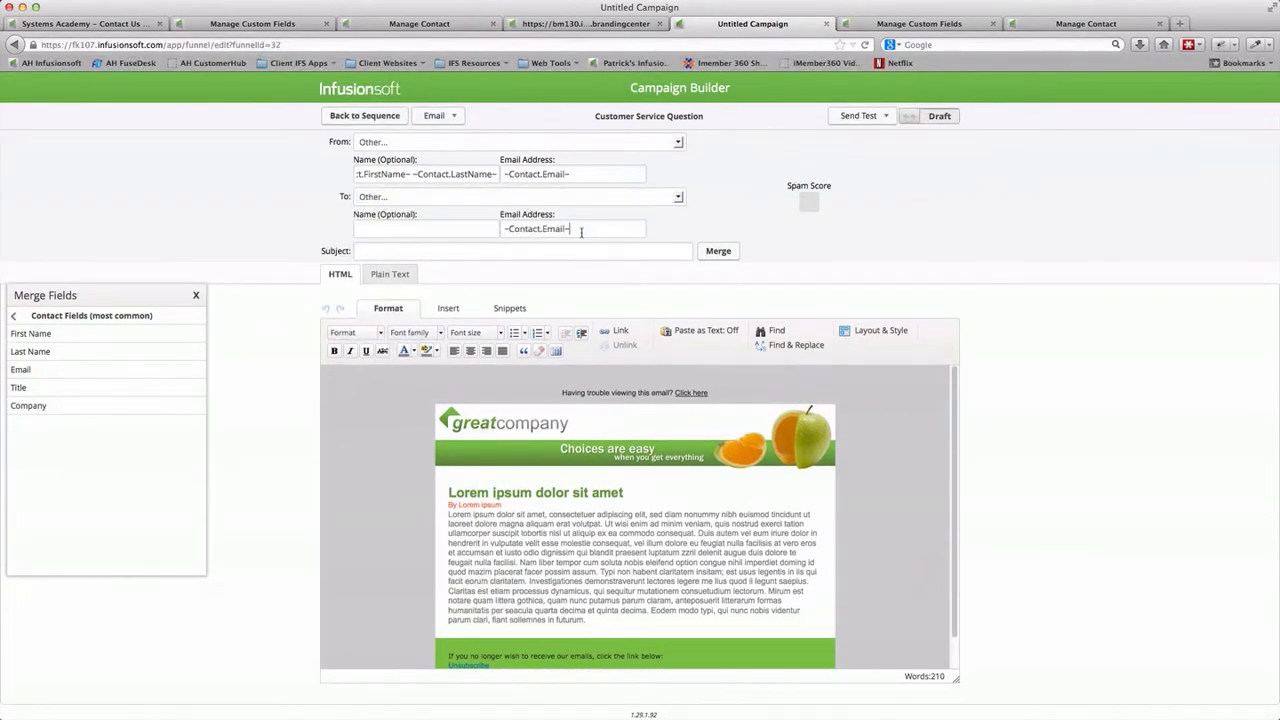
pyautogui.moveTo(566, 229); pyautogui.dragTo(429, 231)
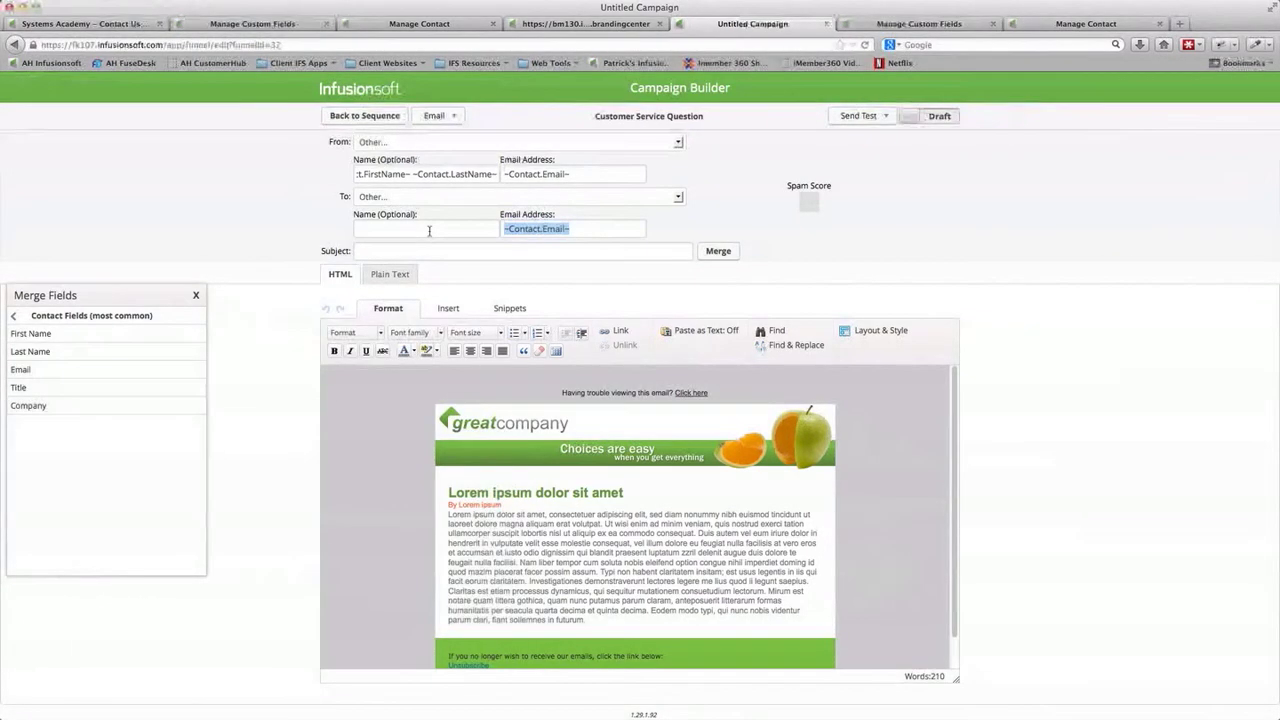
pyautogui.write('support')
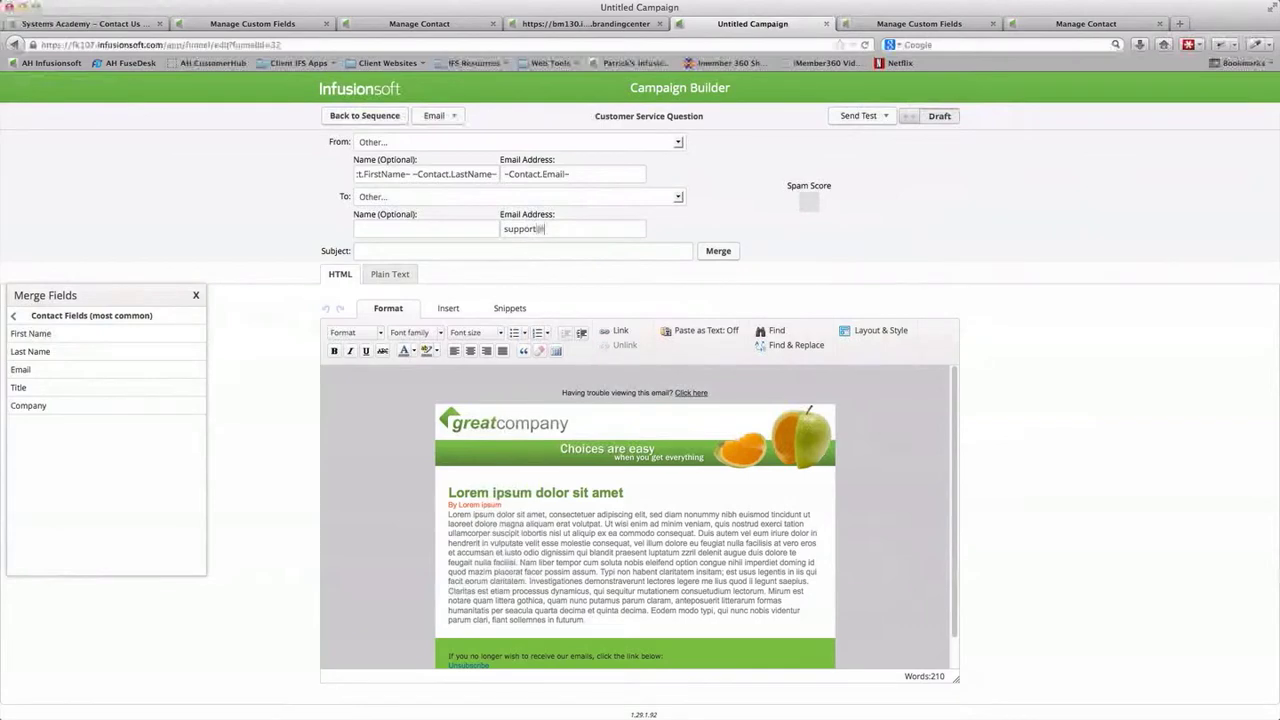
pyautogui.write('@yourwebsite.com')
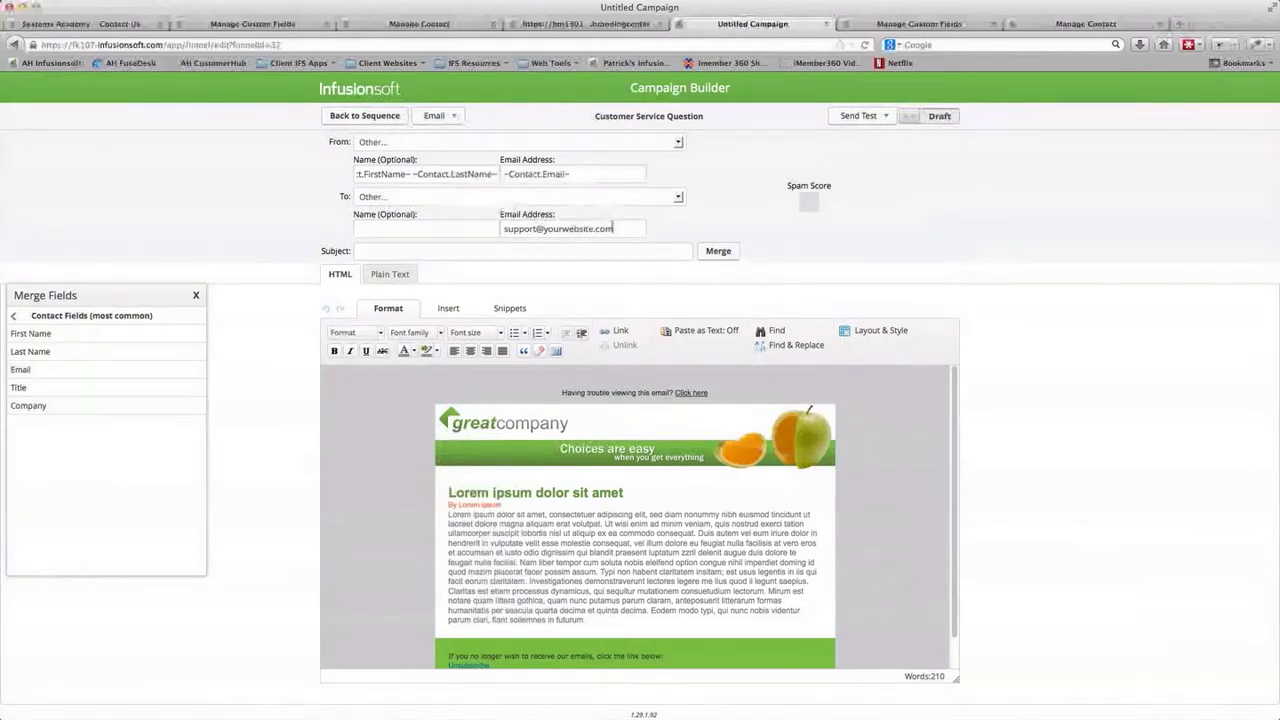
pyautogui.moveTo(613, 229); pyautogui.dragTo(495, 230)
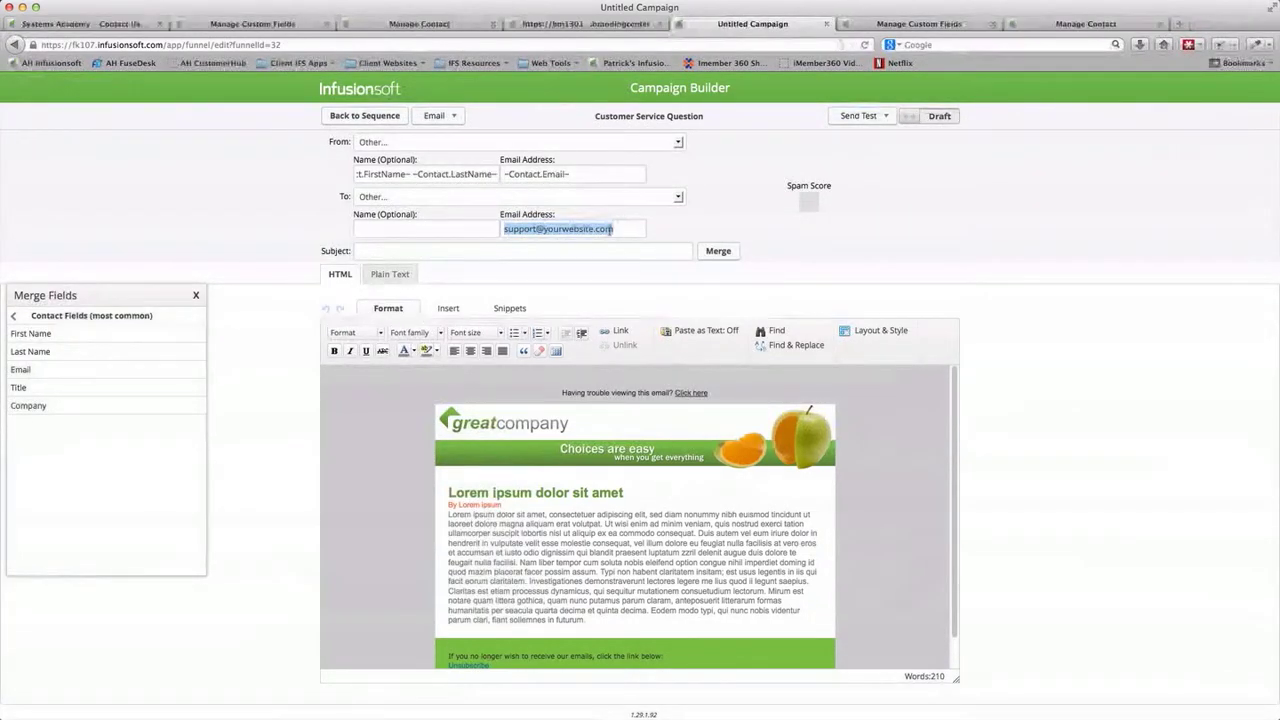
pyautogui.click(548, 244)
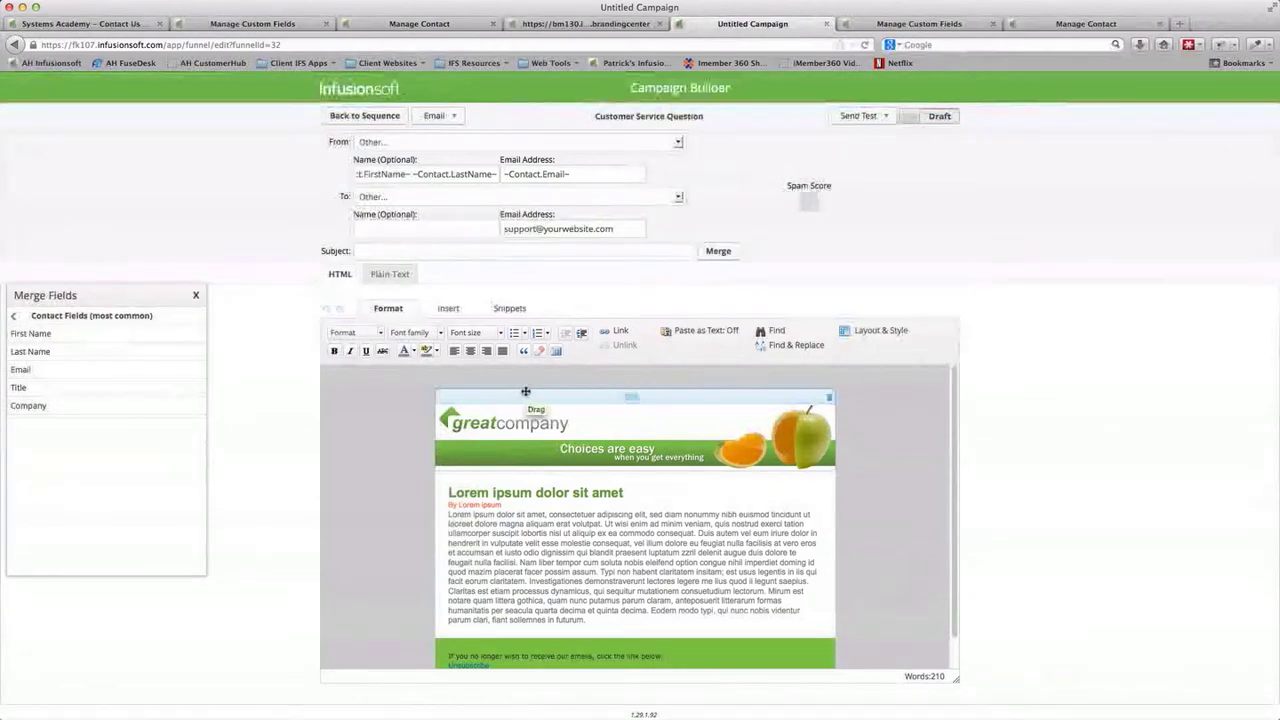
# Compare the HTML and plain text versions of the email, and delete the default message from the plain text version
pyautogui.click(400, 276)
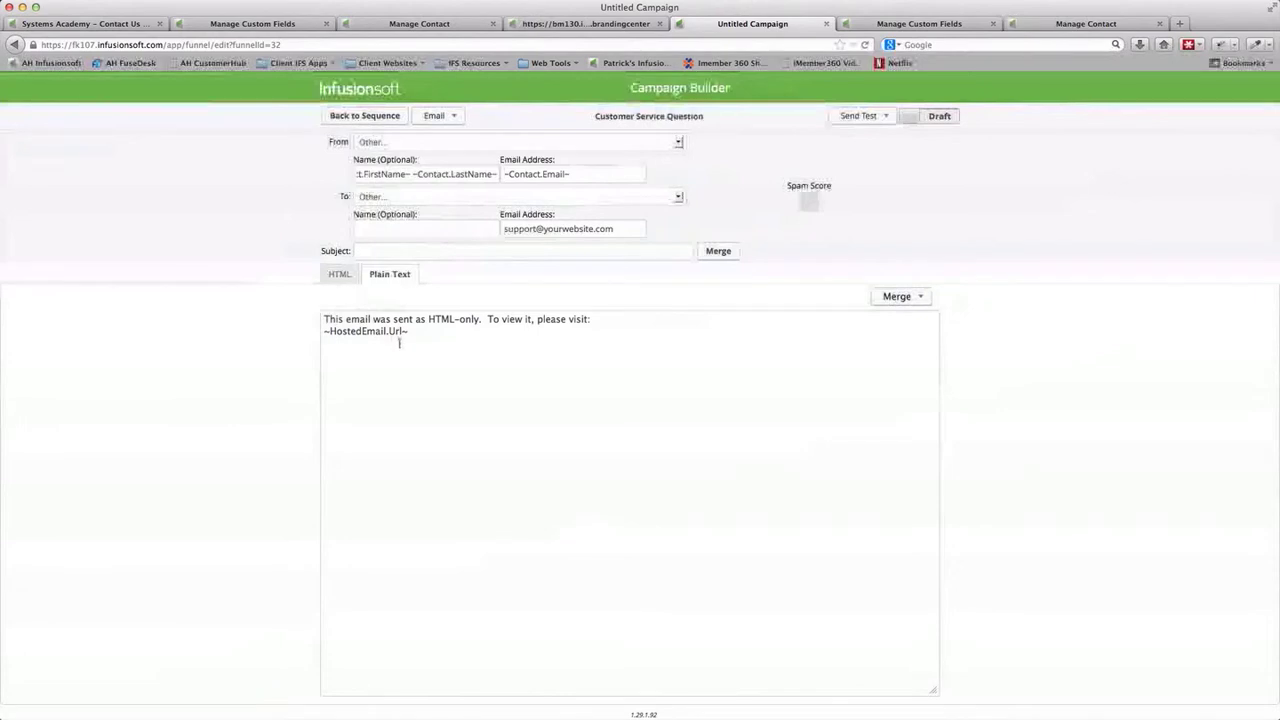
pyautogui.click(340, 274)
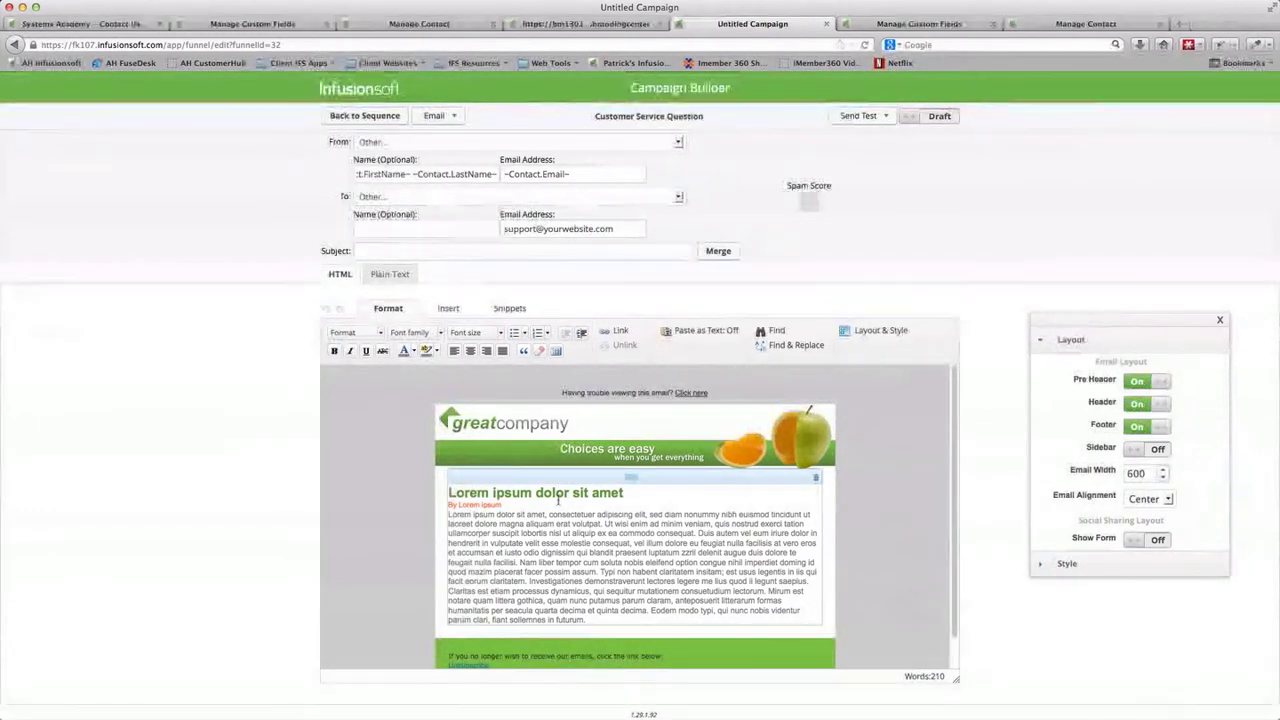
pyautogui.click(390, 275)
pyautogui.press('super+a')
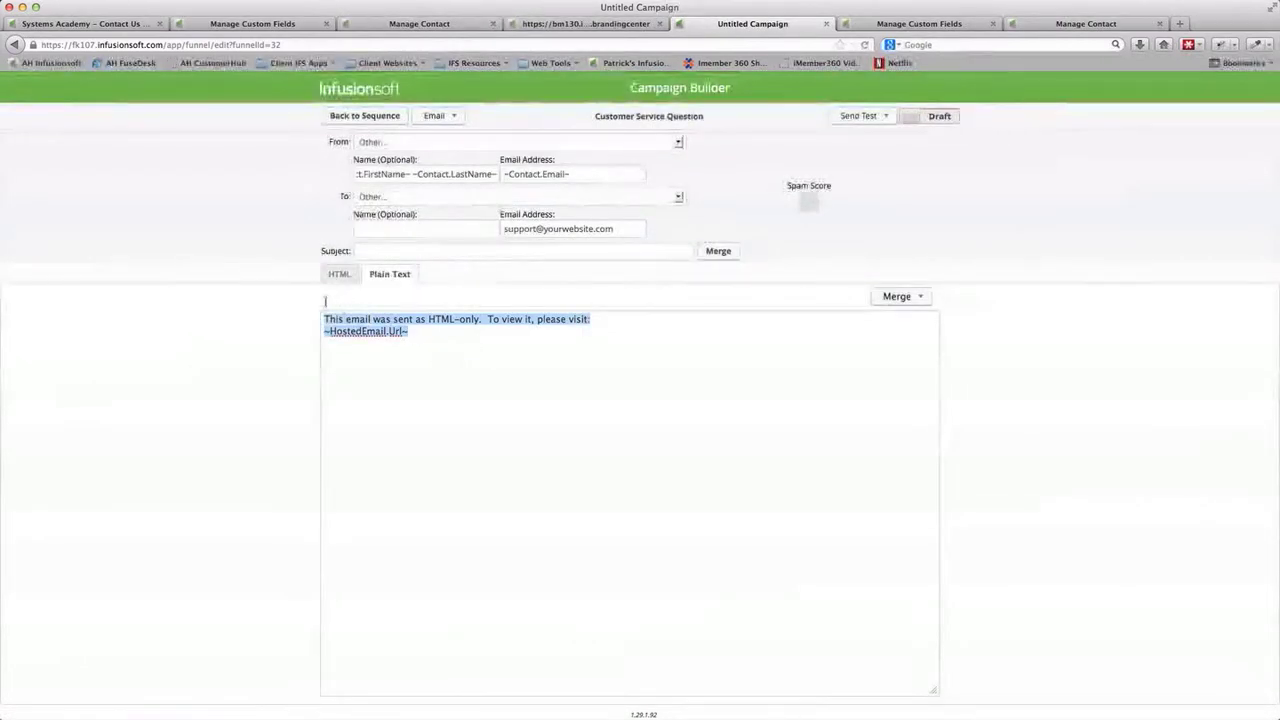
pyautogui.press('BackSpace')
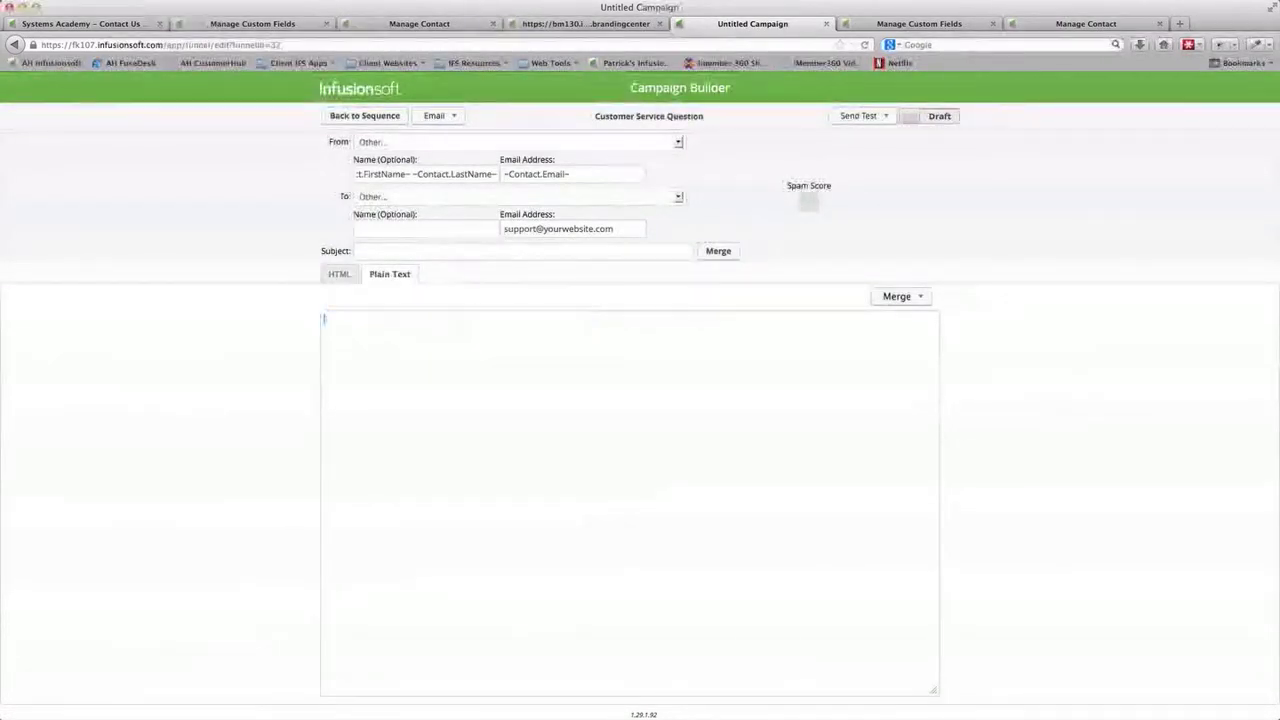
# Set the email subject to "Customer Service Question from ~Contact.FirstName~ ~Contact.LastName~"
pyautogui.click(491, 251)
pyautogui.write('Customer Service')
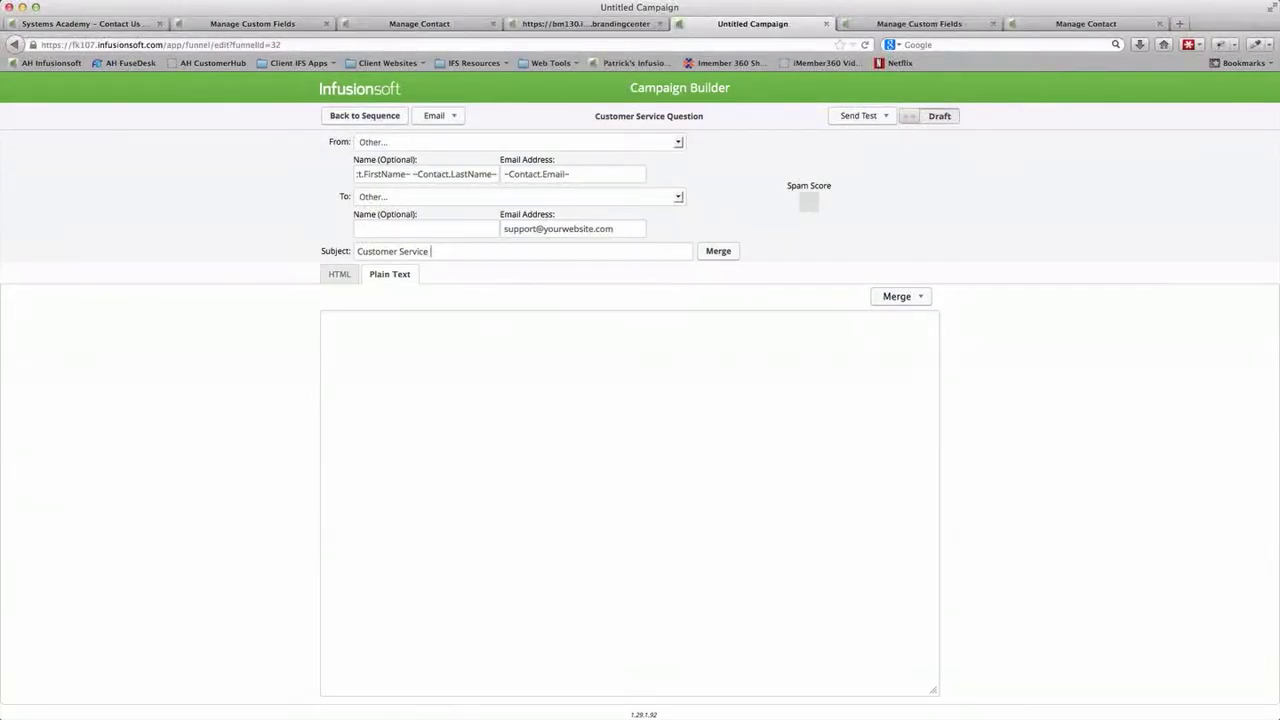
pyautogui.write(' Question from')
pyautogui.tripleClick(462, 174)
pyautogui.press('super+c')
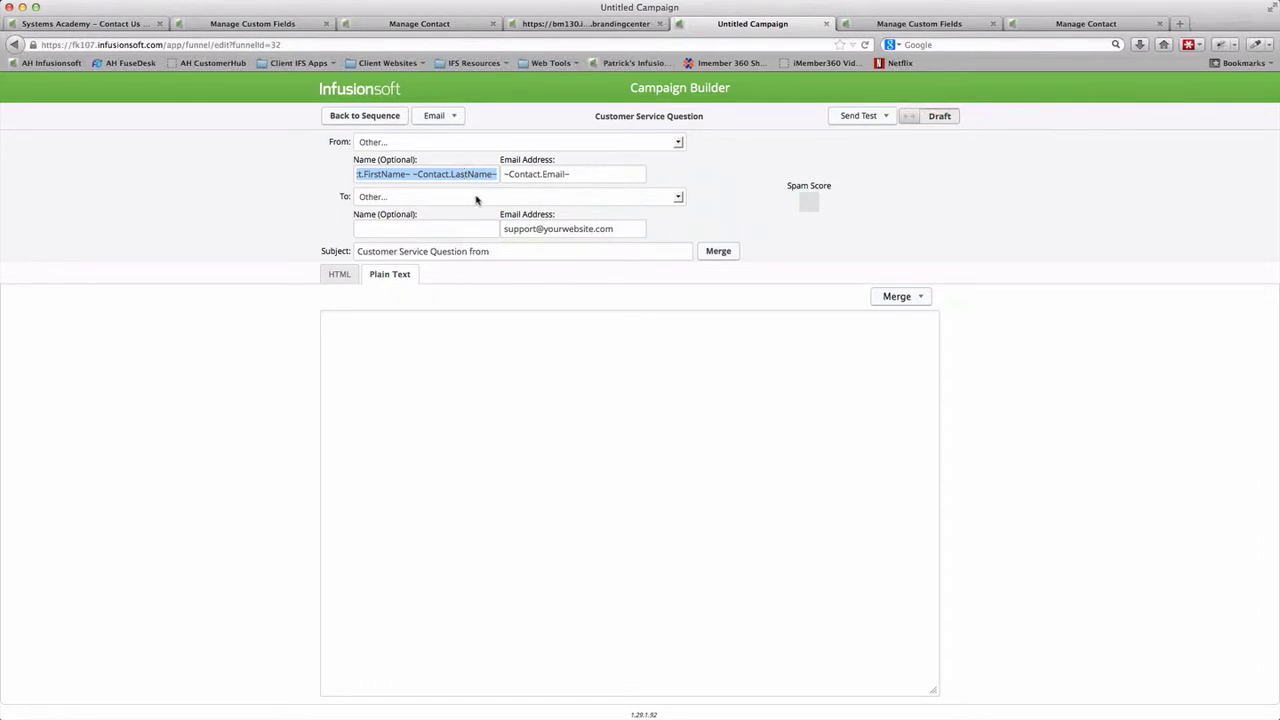
pyautogui.click(525, 256)
pyautogui.press('super+v')
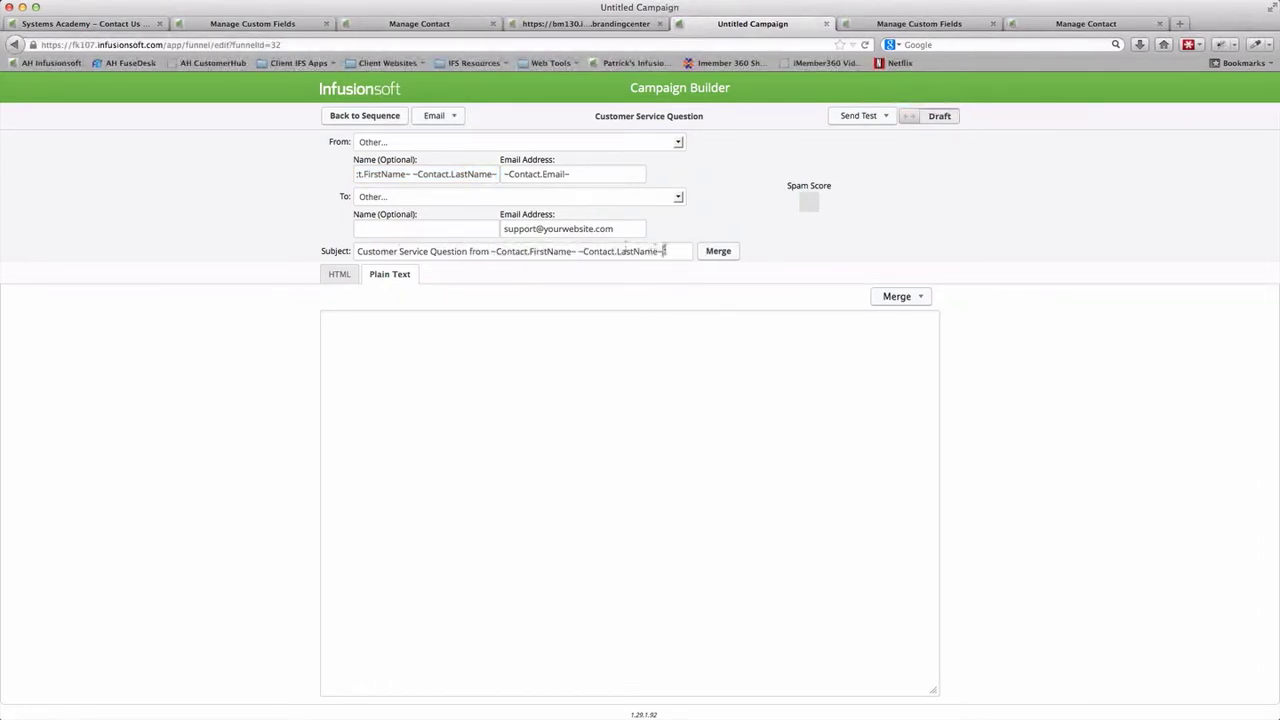
# Add ~Contact.FirstName~ ~Contact.LastName~ to the plain text body below some blank lines, with ~Contact.Email~ on the line beneath
pyautogui.click(548, 334)
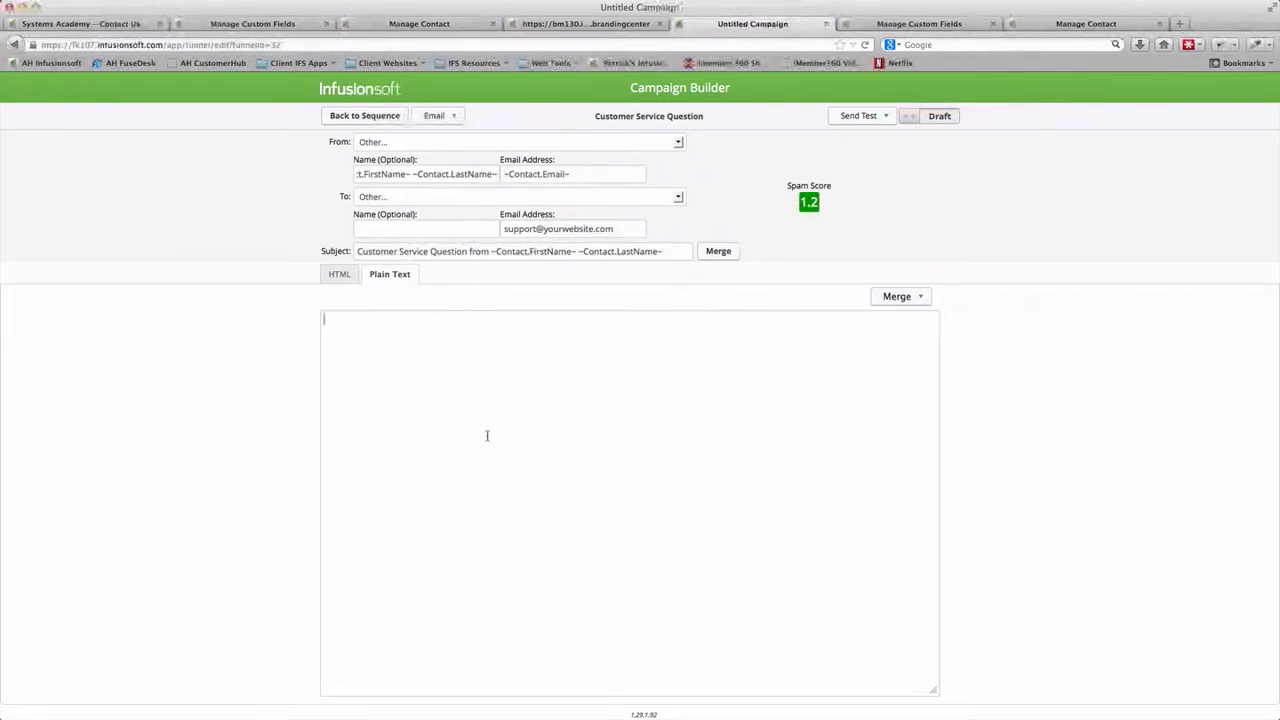
pyautogui.press('Return')
pyautogui.press('super+v')
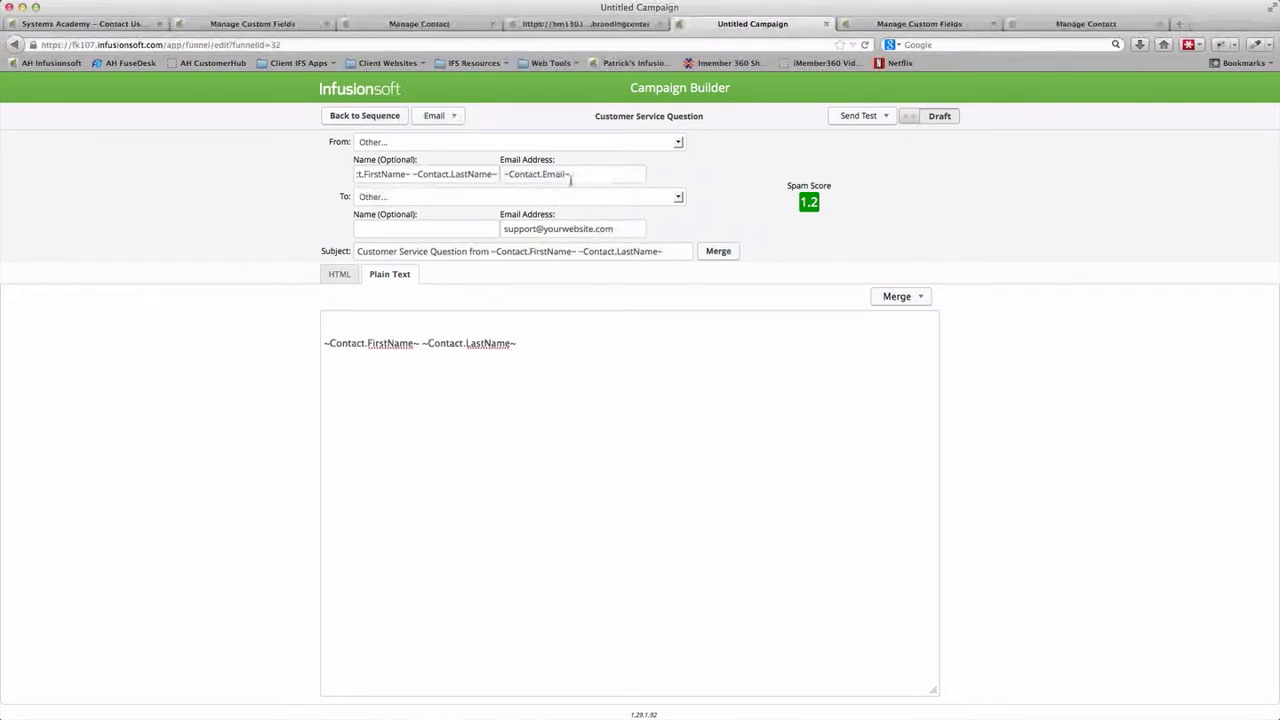
pyautogui.moveTo(570, 174); pyautogui.dragTo(500, 174)
pyautogui.press('super+c')
pyautogui.click(467, 360)
pyautogui.press('Return')
pyautogui.press('super+v')
pyautogui.press('Return')
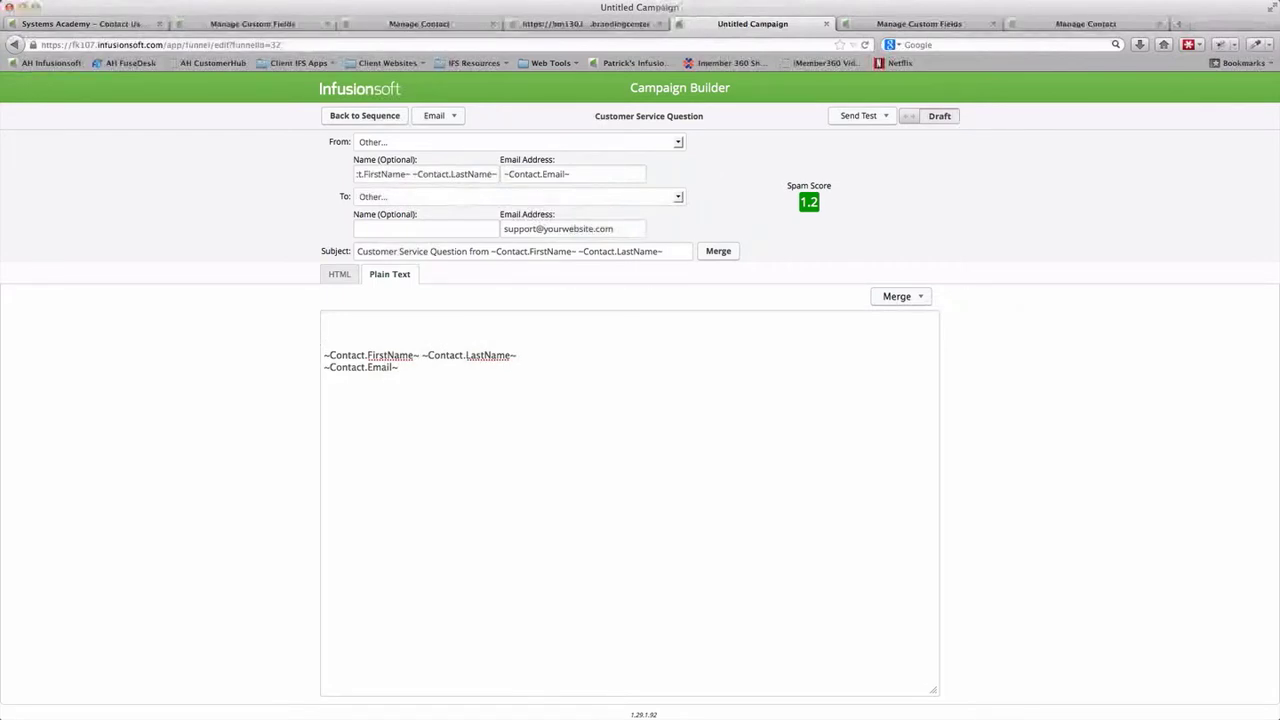
# Insert the custom contact merge field Customer Service Question above the contact's name in the body, and close the merge field list
pyautogui.click(908, 297)
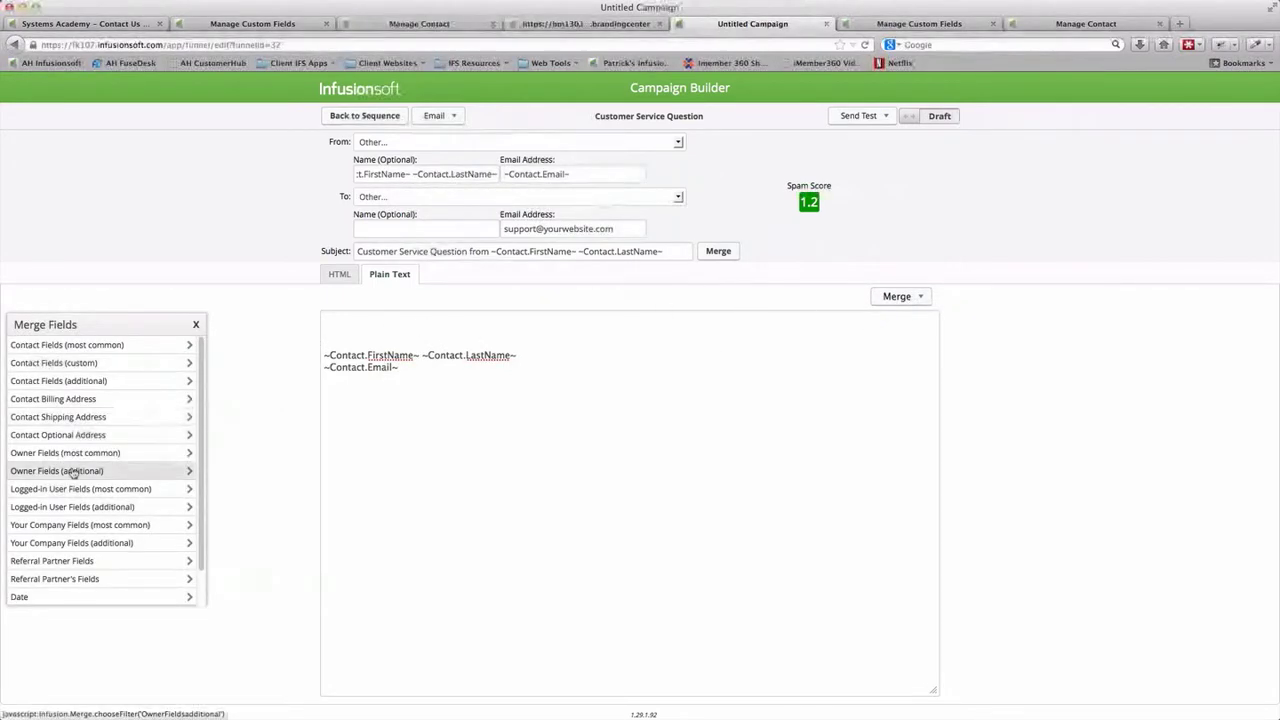
pyautogui.click(69, 368)
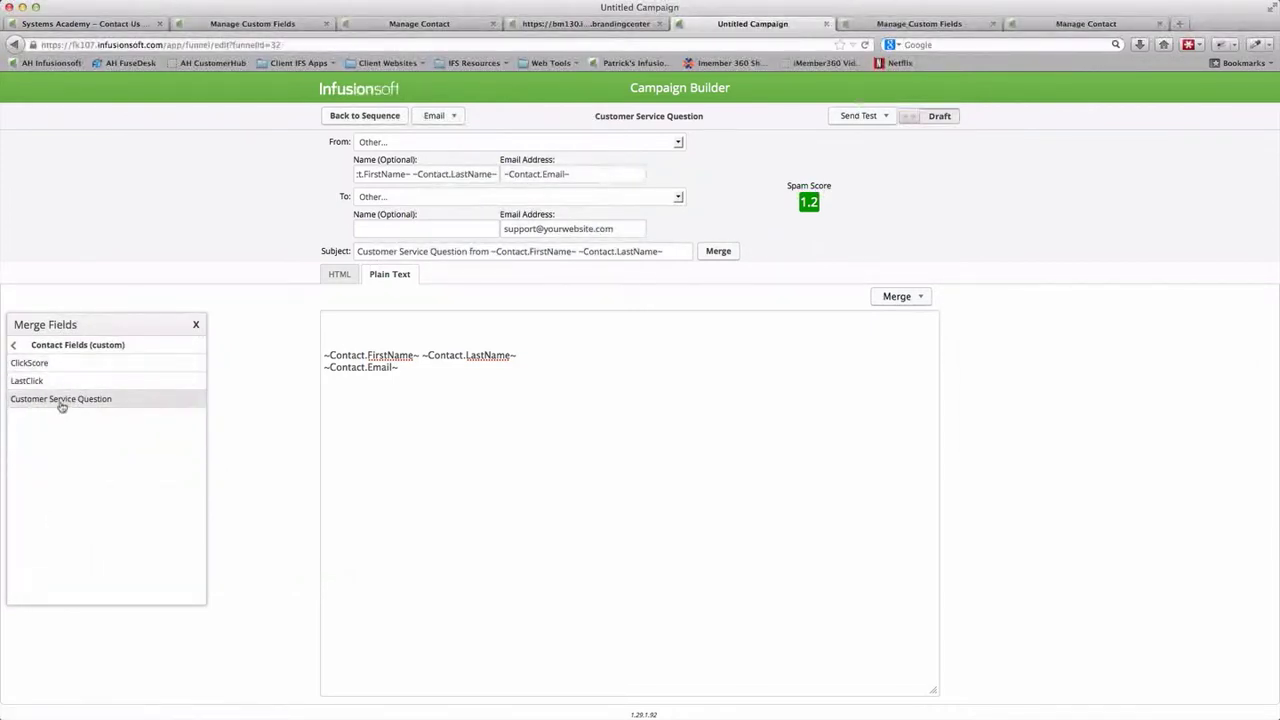
pyautogui.click(61, 400)
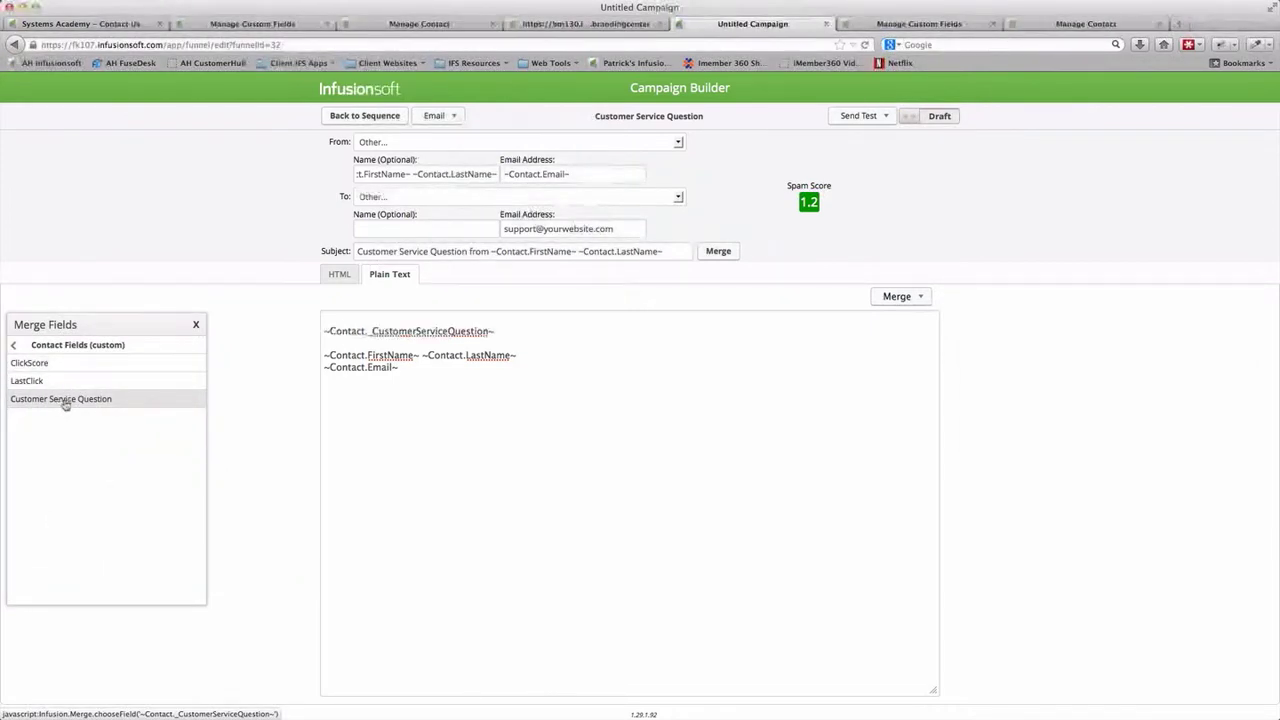
pyautogui.click(198, 324)
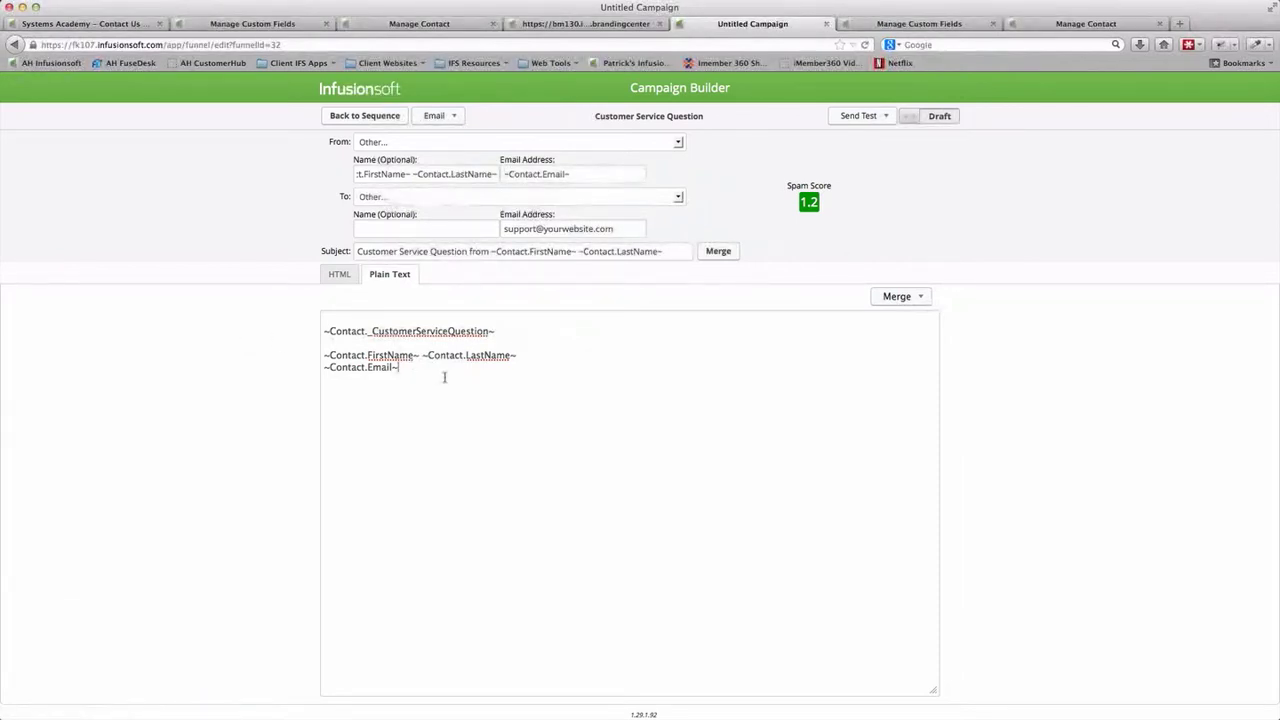
# Add two line breaks below ~Contact.Email~ in the plain text body, and review the subject line and the body's merge fields
pyautogui.press('Return')
pyautogui.press('Return')
pyautogui.moveTo(375, 251); pyautogui.dragTo(659, 247)
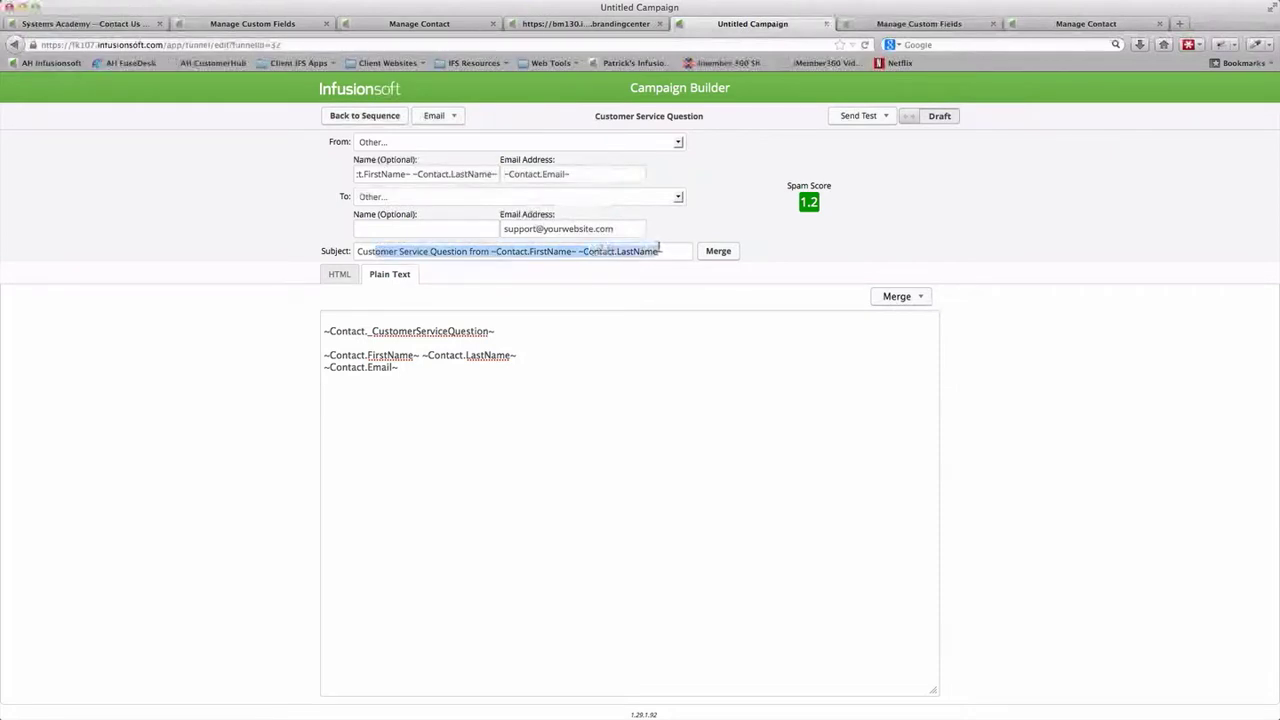
pyautogui.click(670, 251)
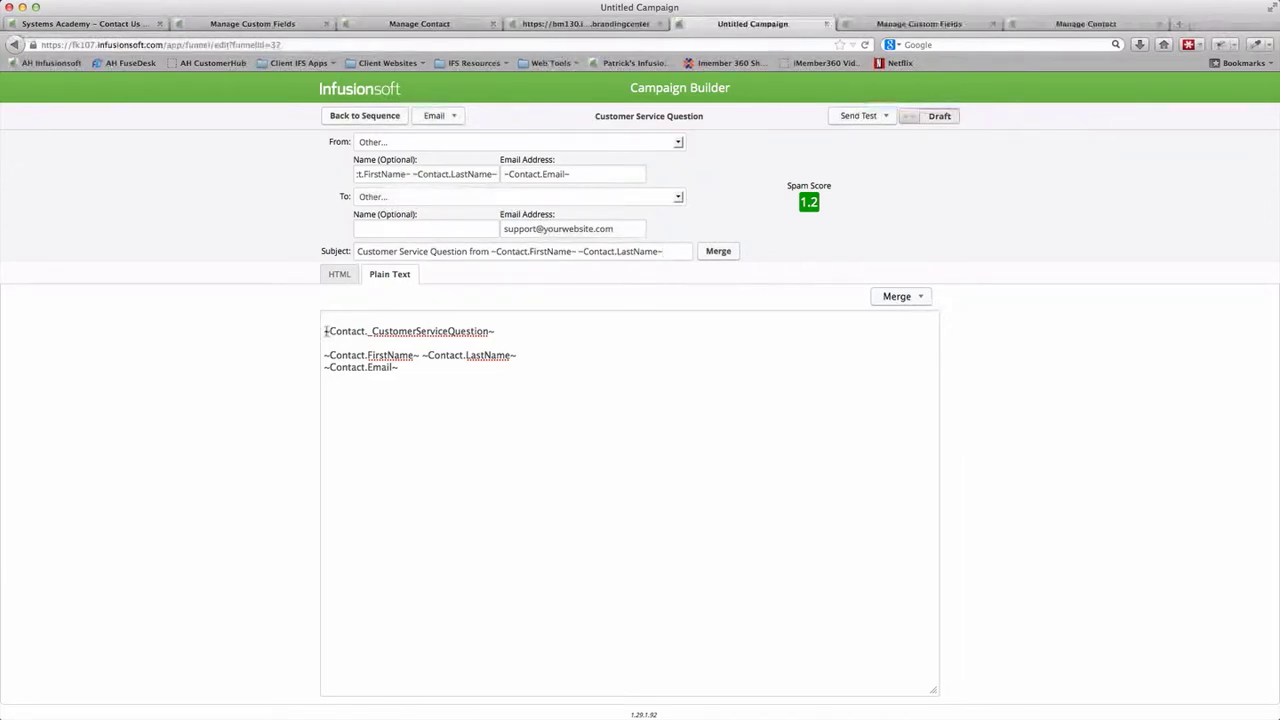
pyautogui.moveTo(323, 331); pyautogui.dragTo(552, 334)
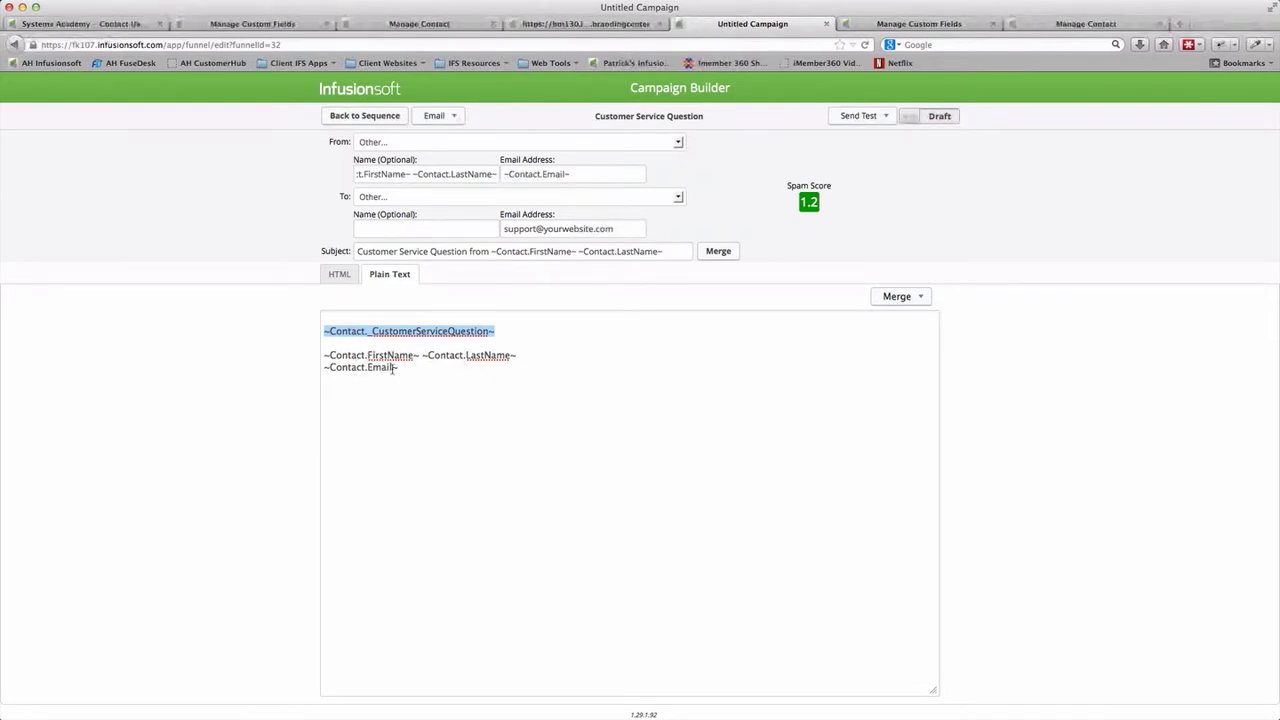
pyautogui.click(399, 369)
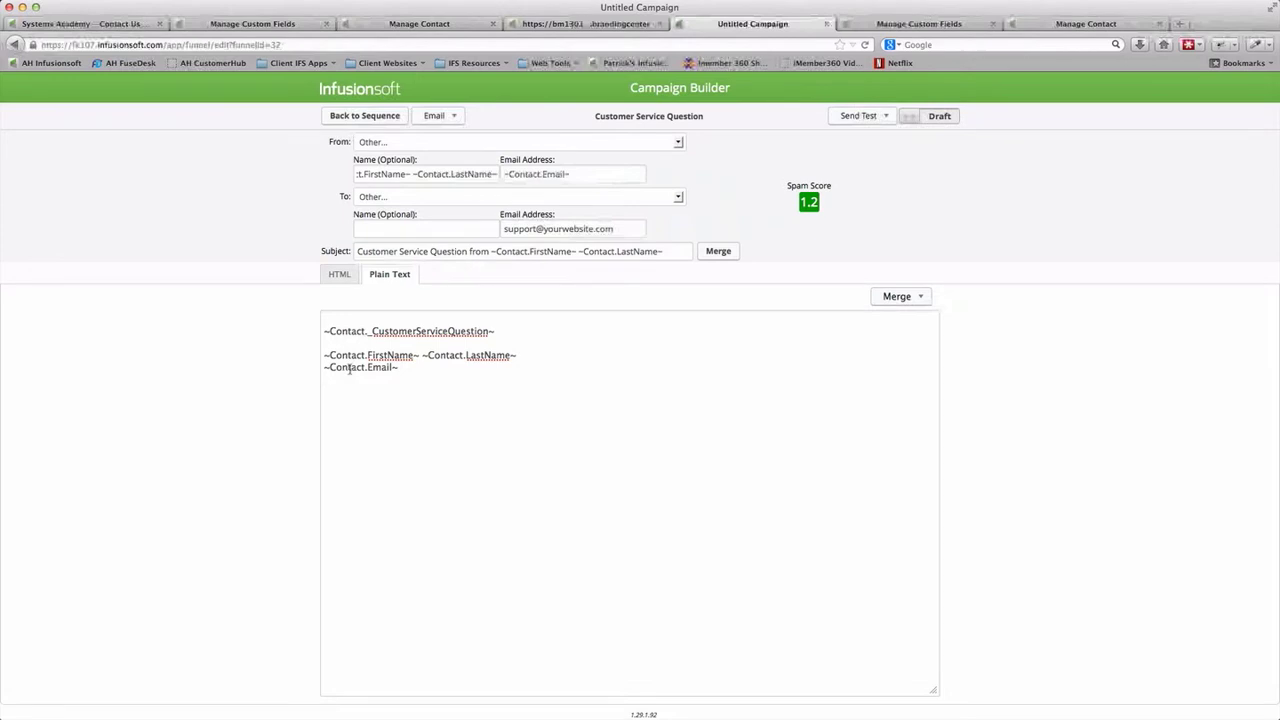
pyautogui.moveTo(399, 369); pyautogui.dragTo(318, 355)
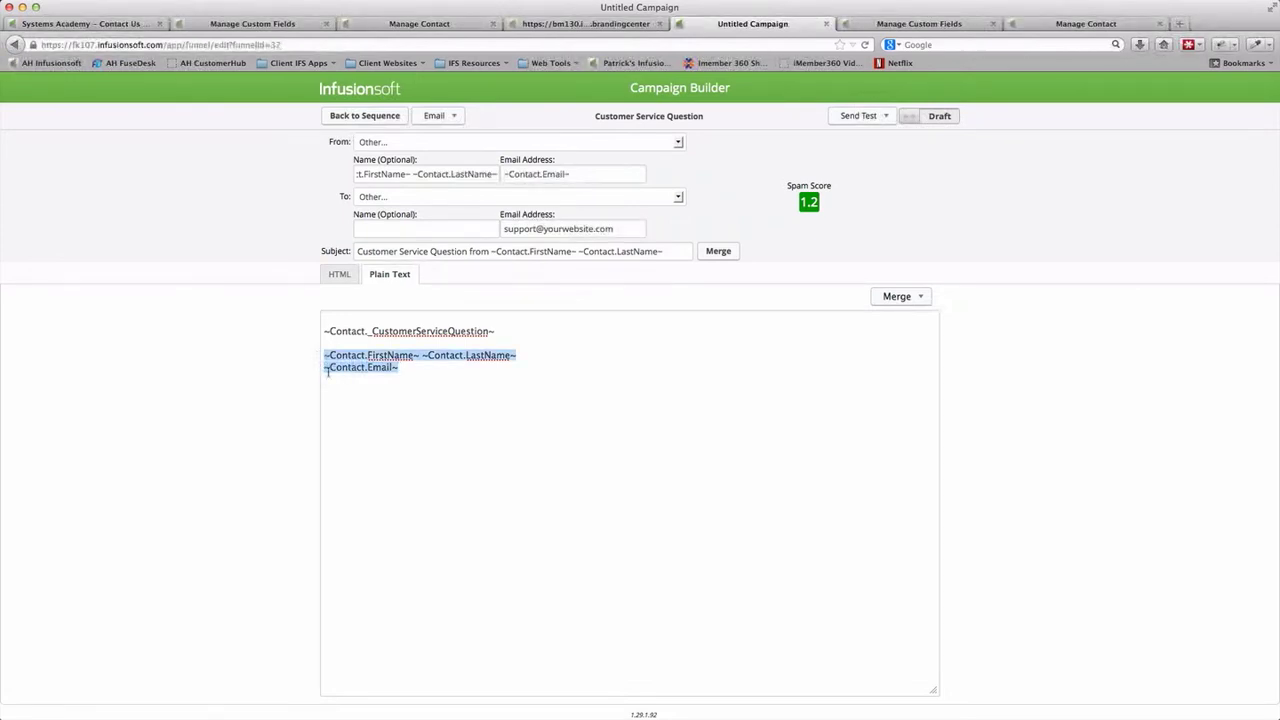
pyautogui.click(385, 409)
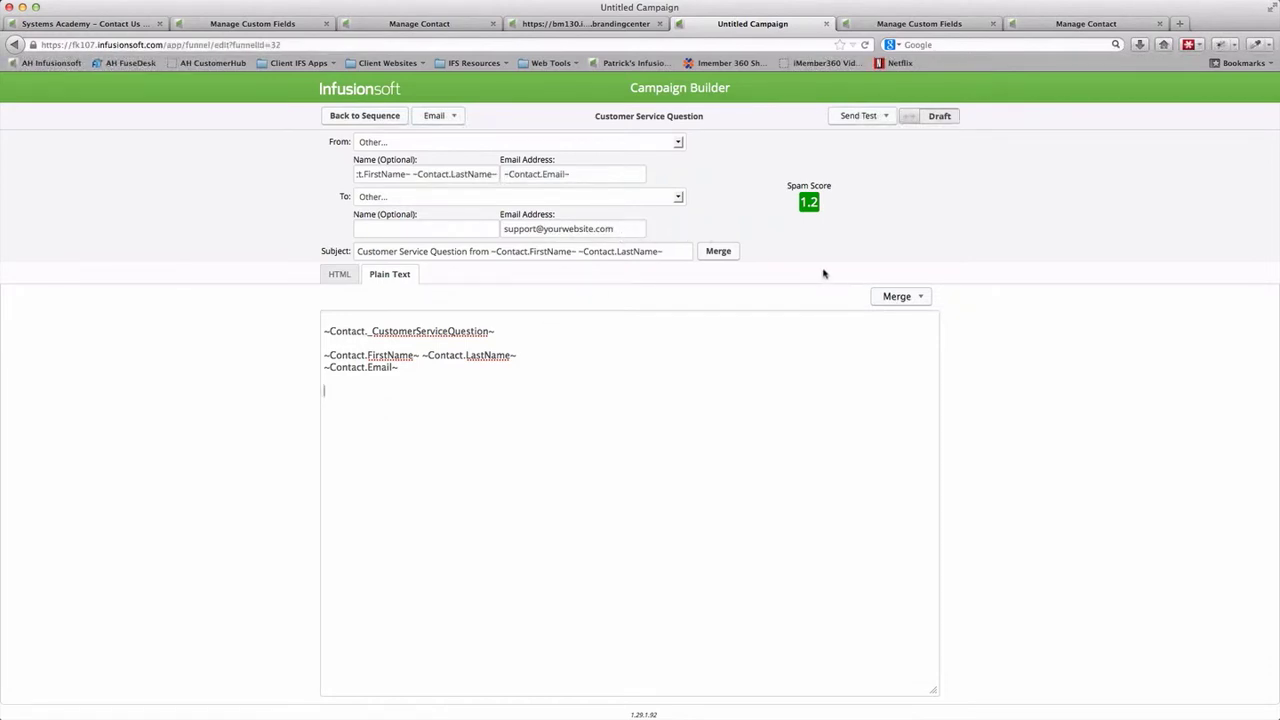
# Try to mark the email as ready, dismiss the resulting notice, and copy the entire plain text body
pyautogui.click(932, 118)
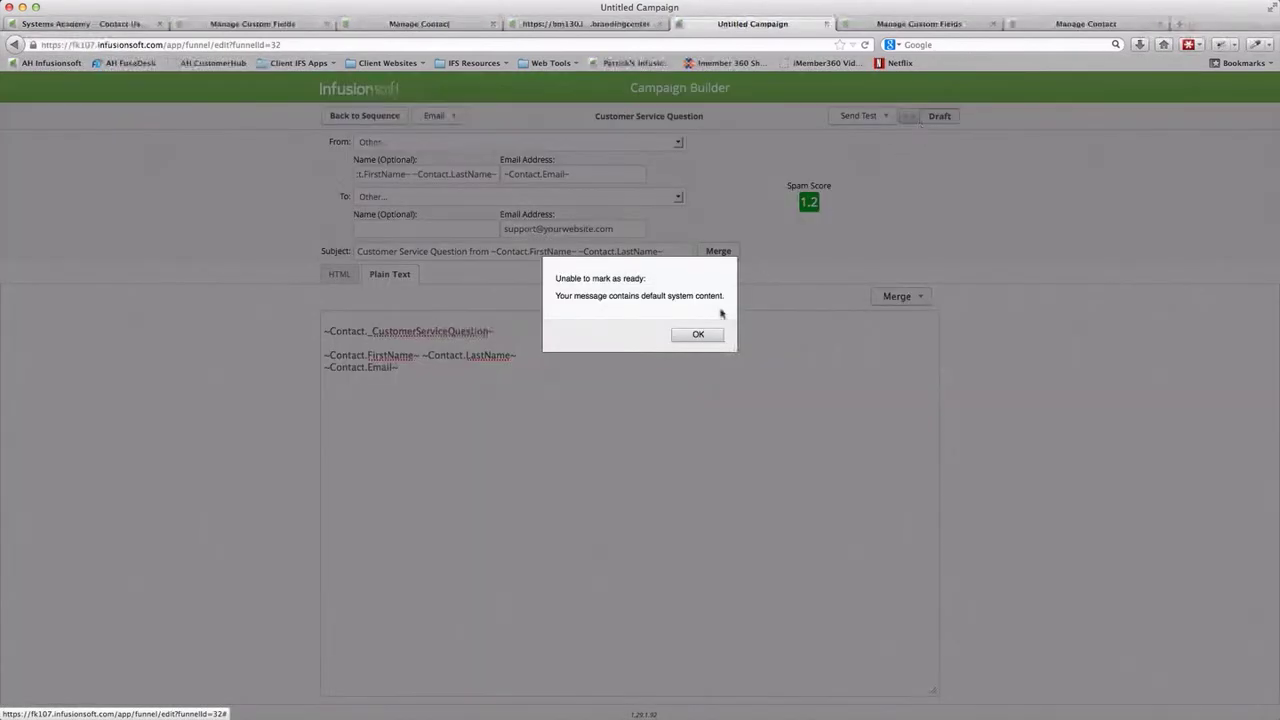
pyautogui.click(698, 336)
pyautogui.moveTo(484, 402); pyautogui.dragTo(173, 294)
pyautogui.hotkey('ctrl', 'c')
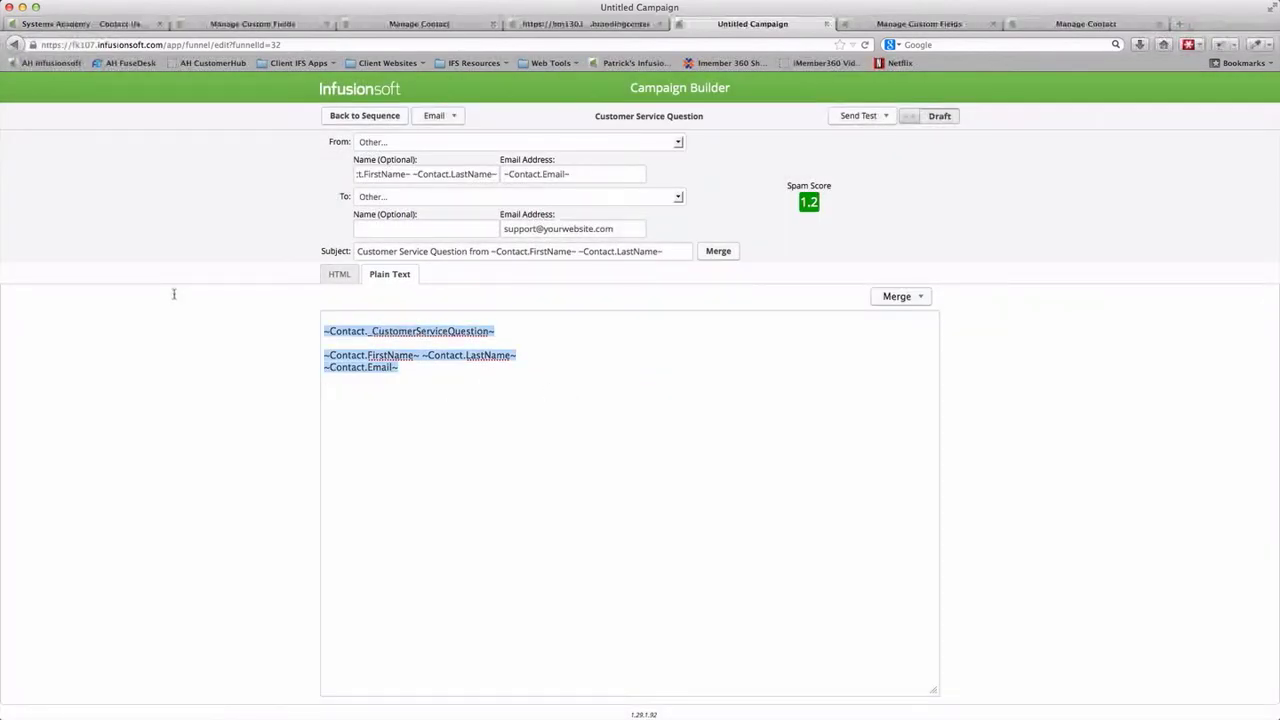
# Delete the greatcompany header banner and the "Having trouble viewing this email?" block from the HTML version of the email
pyautogui.click(340, 275)
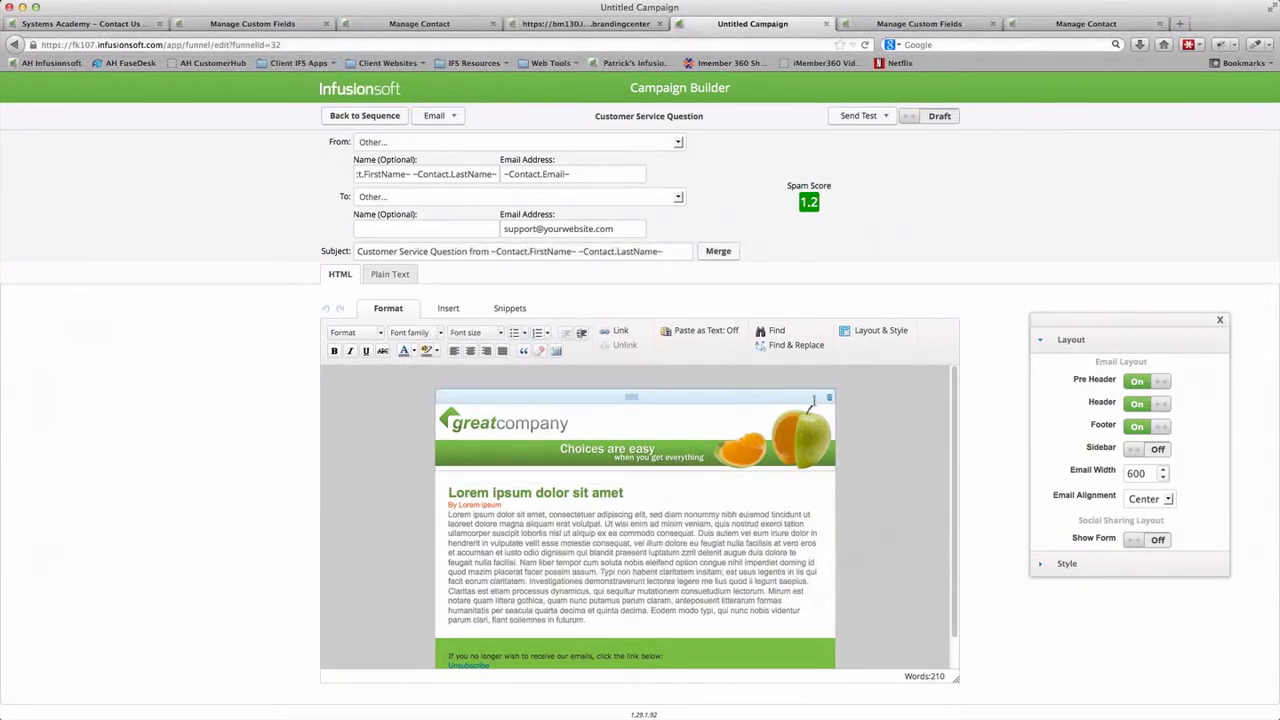
pyautogui.click(829, 400)
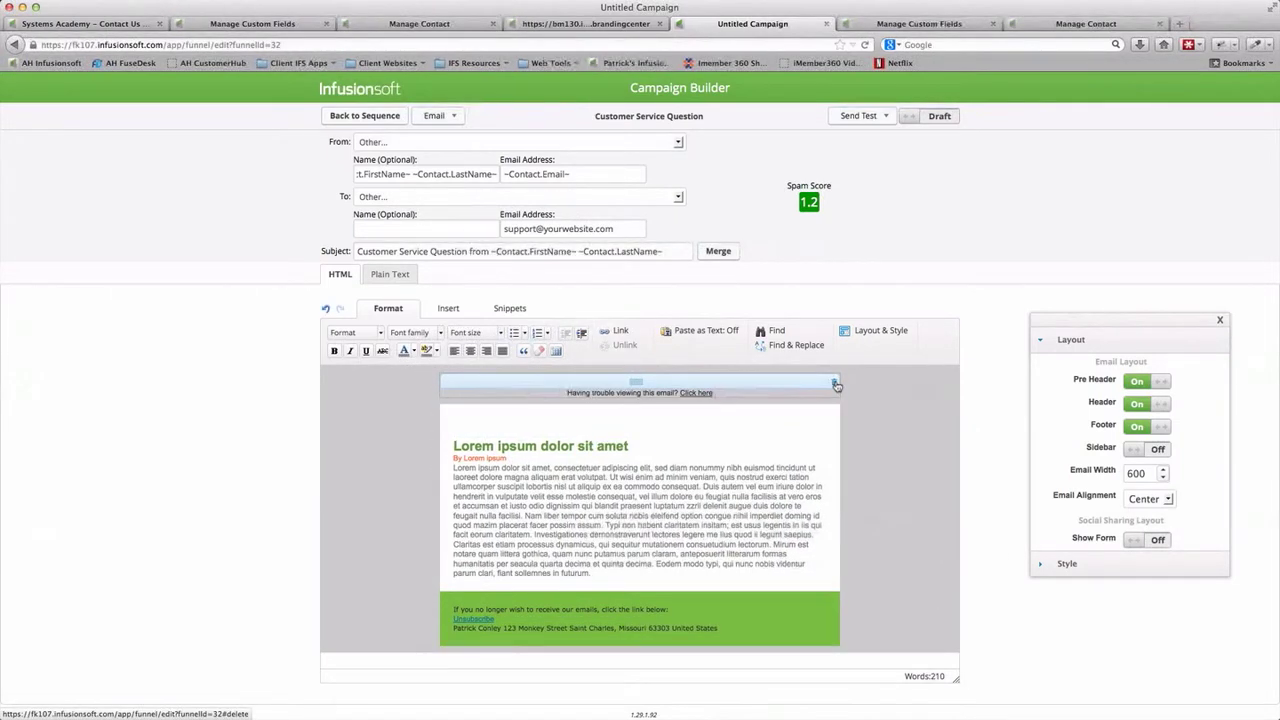
pyautogui.click(836, 384)
# Apply the Simple style to the HTML email and delete the Lorem ipsum article block
pyautogui.click(1106, 565)
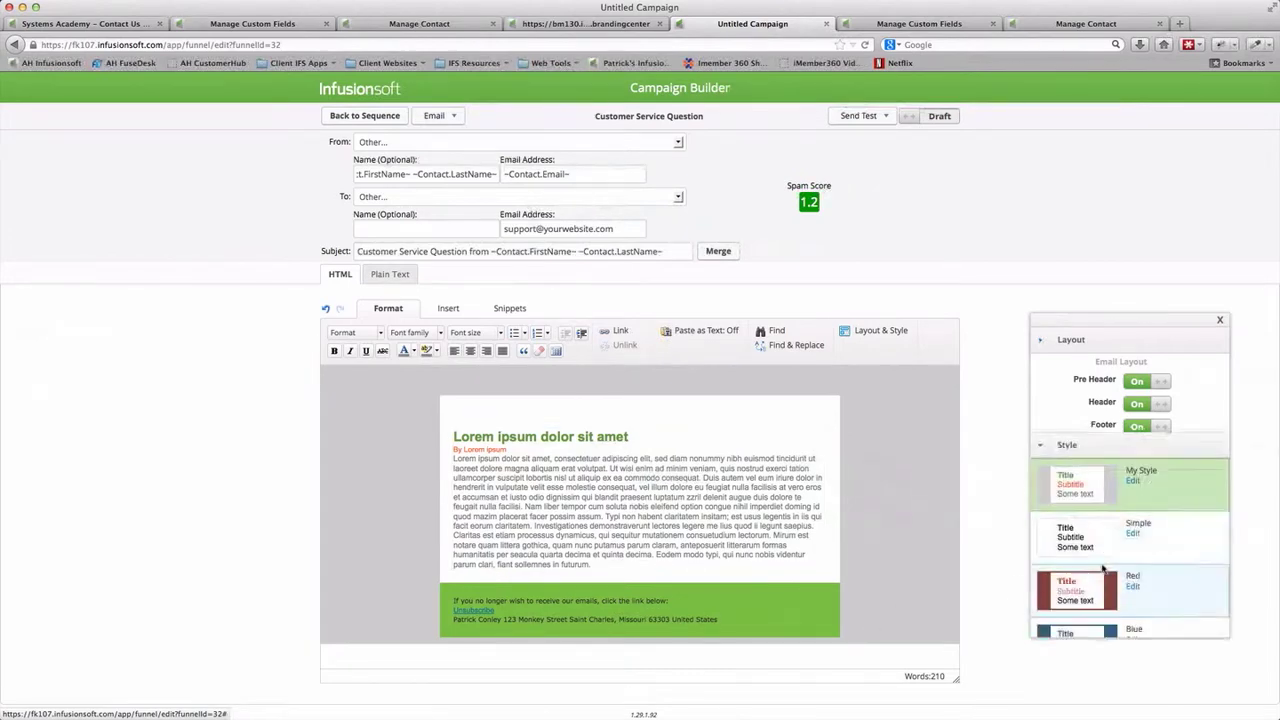
pyautogui.click(1076, 456)
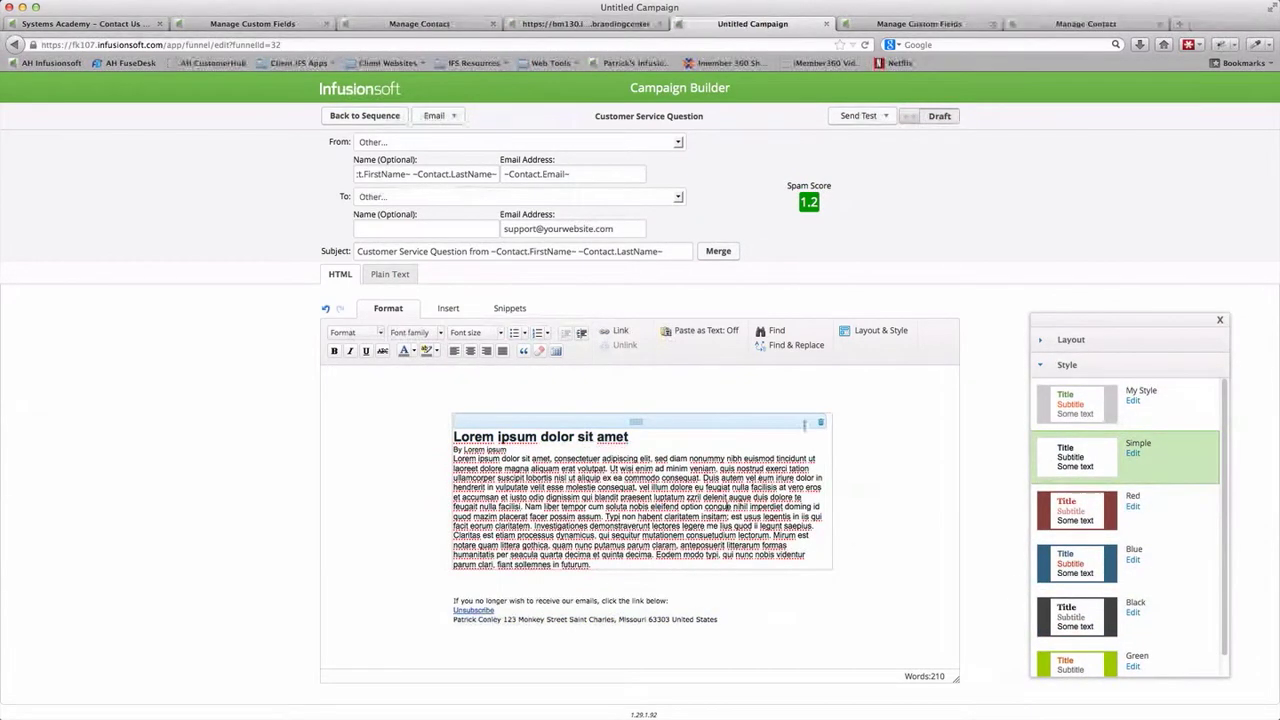
pyautogui.tripleClick(809, 452)
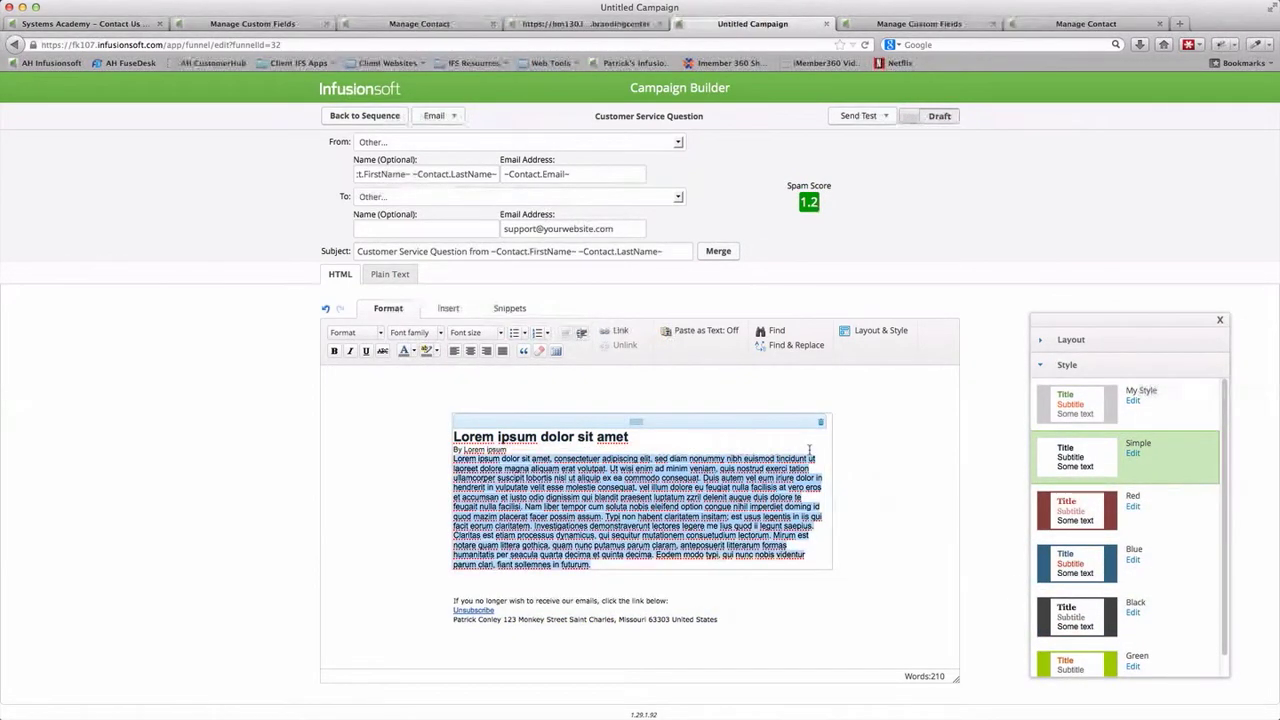
pyautogui.click(820, 422)
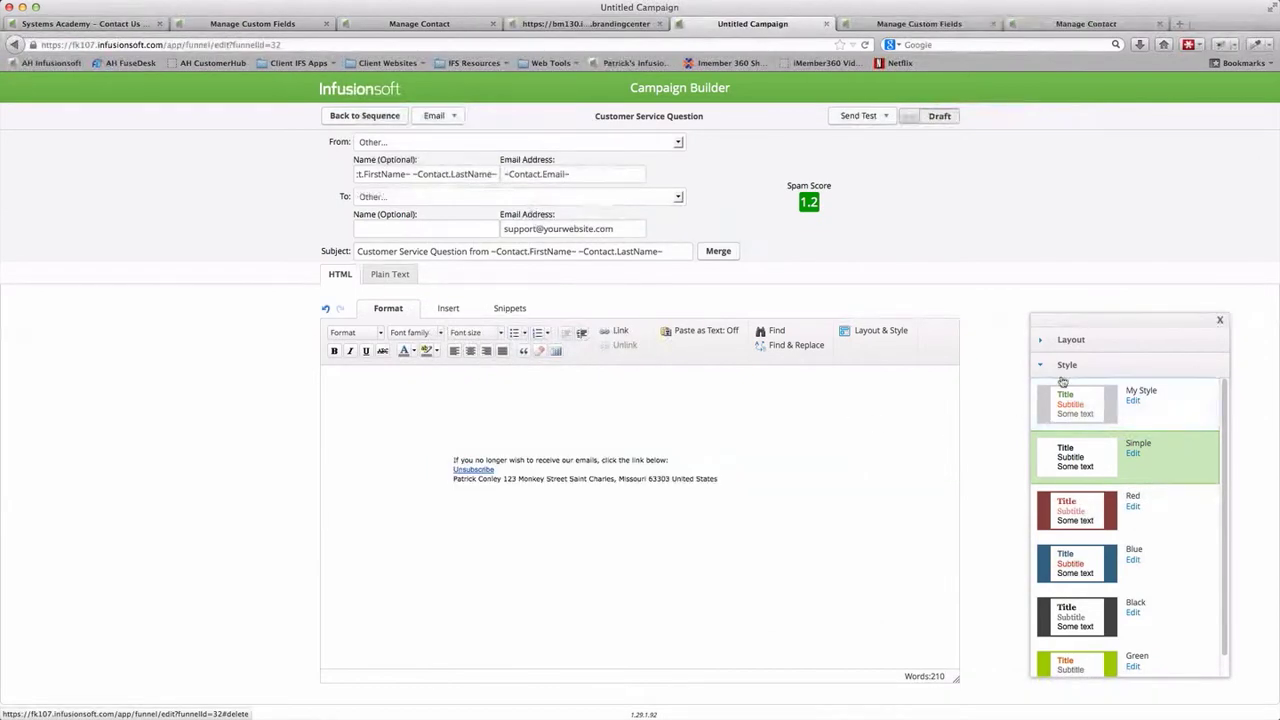
pyautogui.click(1065, 366)
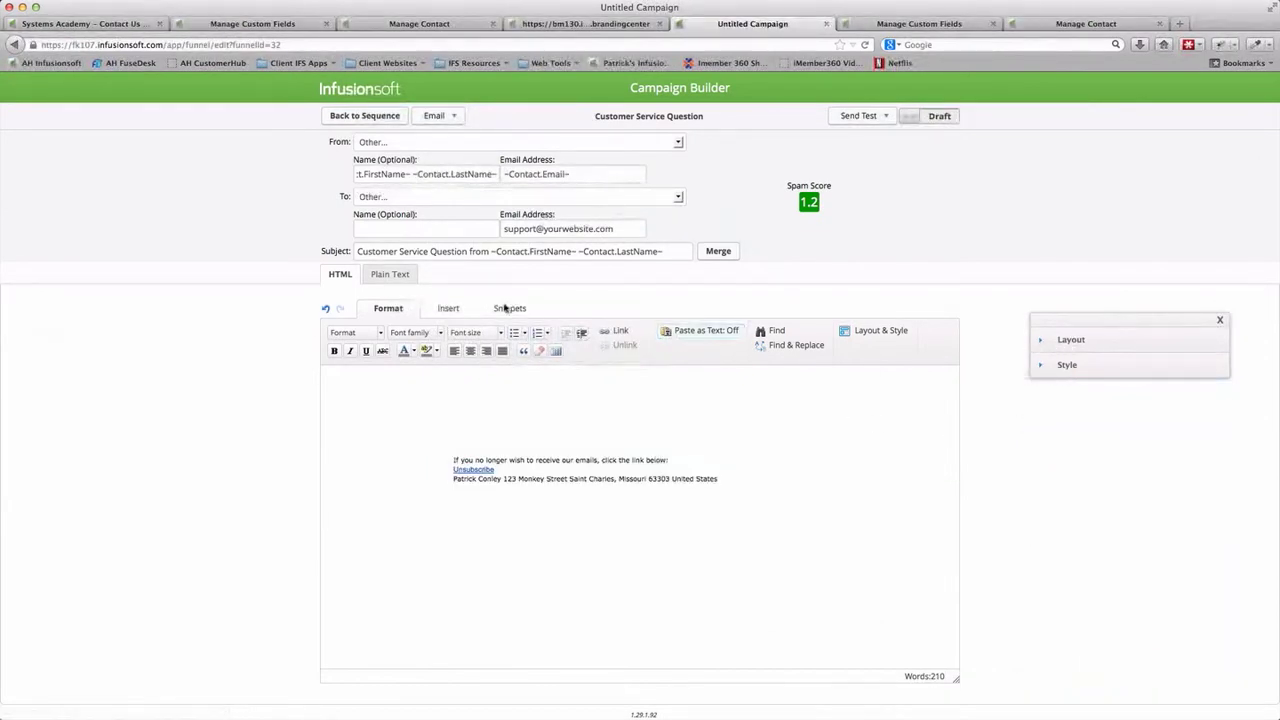
# Add a Paragraph snippet above the unsubscribe footer and replace its placeholder text with the copied merge fields
pyautogui.click(507, 308)
pyautogui.moveTo(390, 342); pyautogui.dragTo(480, 408)
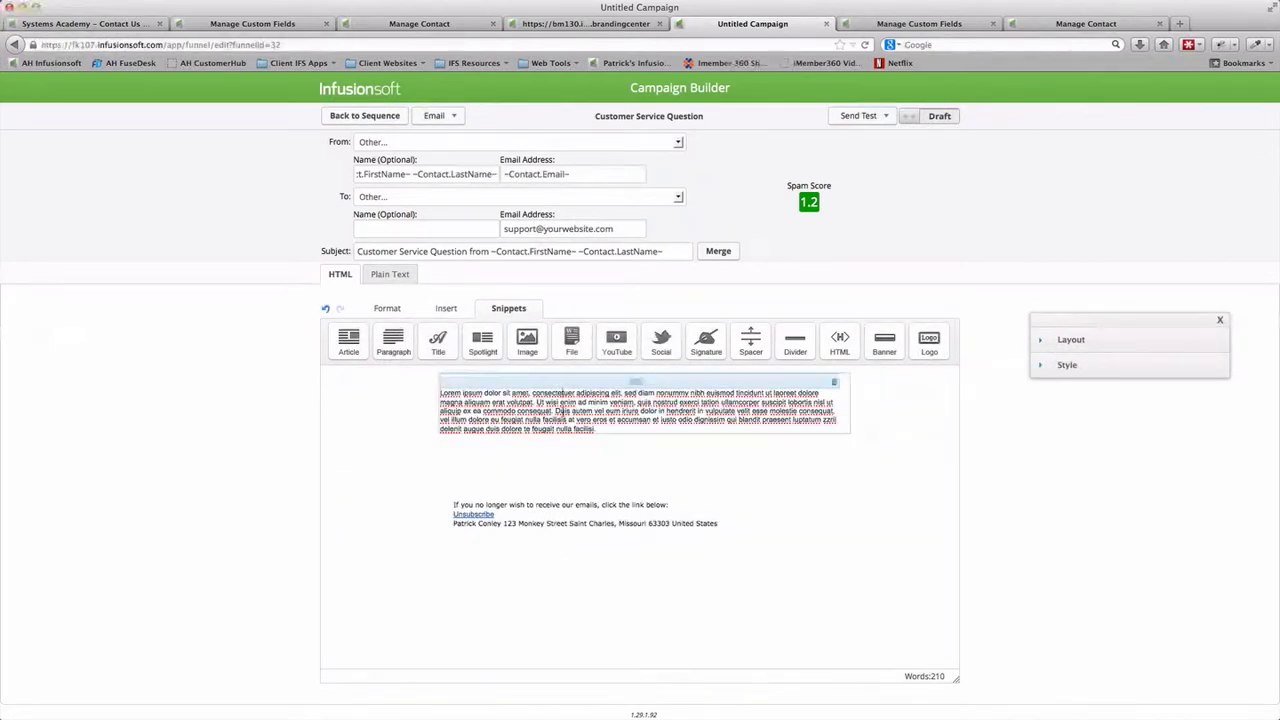
pyautogui.hotkey('ctrl', 'a')
pyautogui.hotkey('ctrl', 'v')
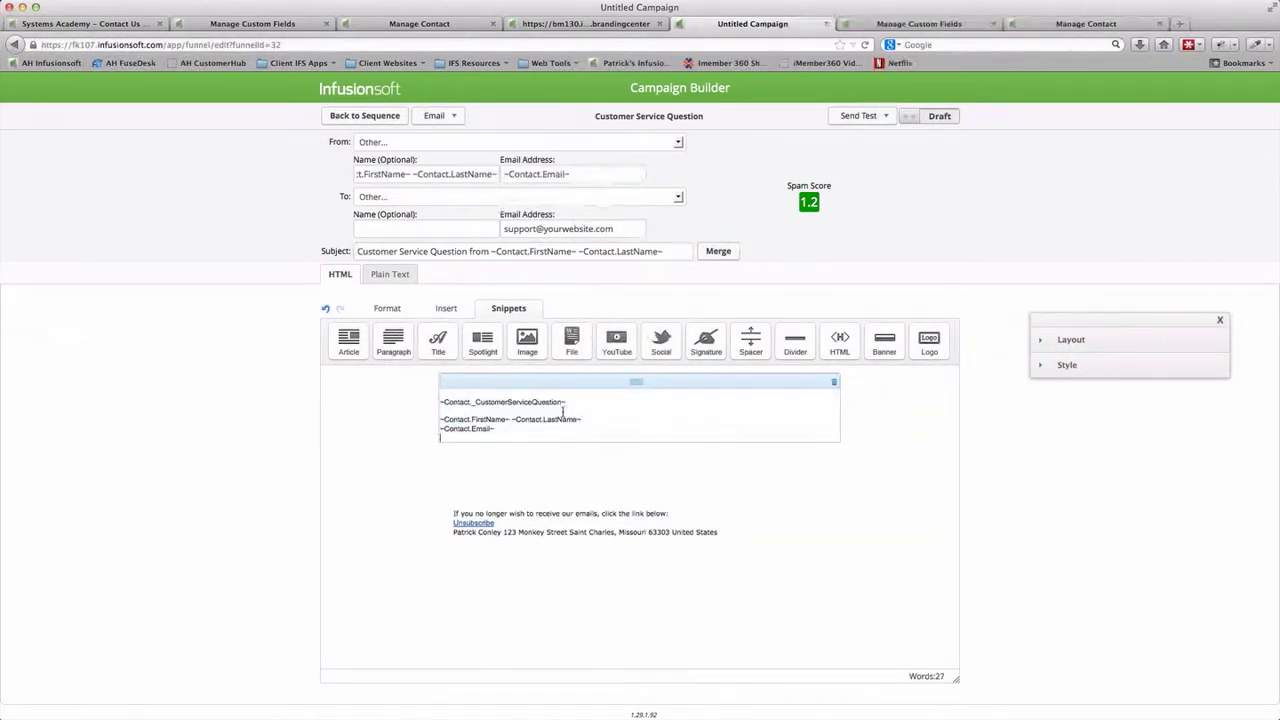
pyautogui.moveTo(462, 437); pyautogui.dragTo(382, 376)
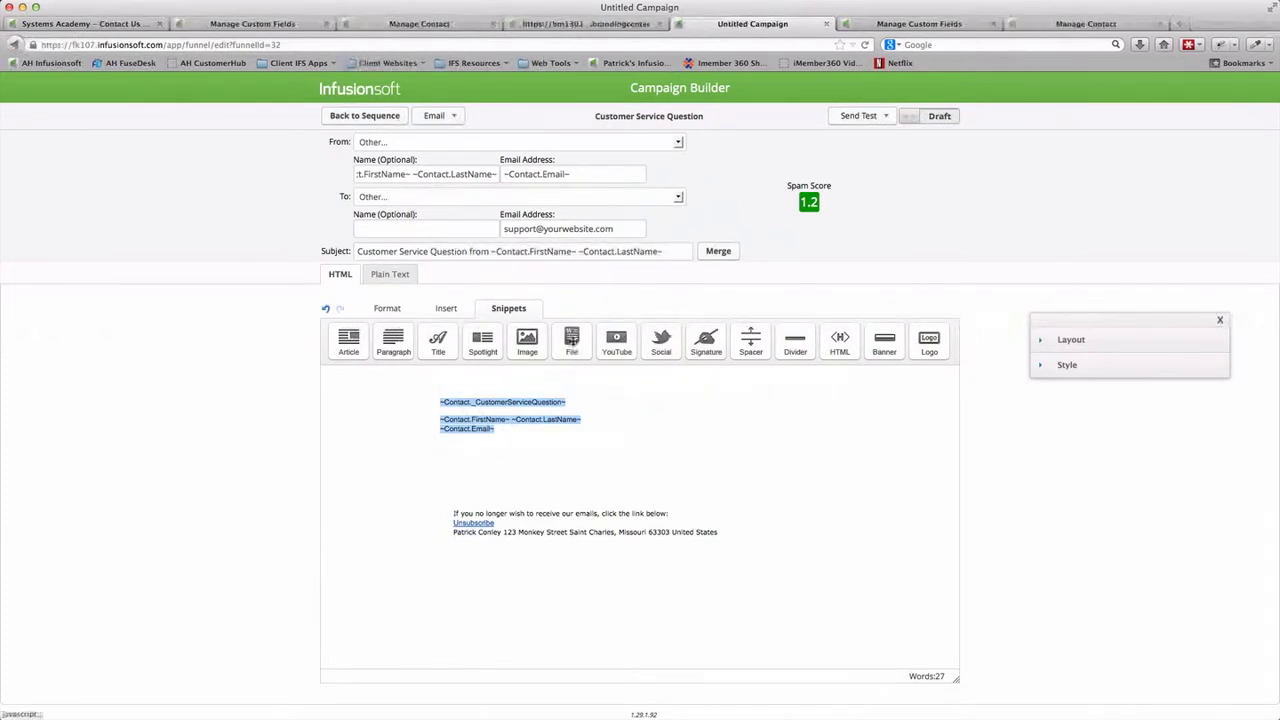
# Mark the Customer Service Question email as Ready, and mark the Send Question to CS Team sequence as Ready too
pyautogui.click(948, 116)
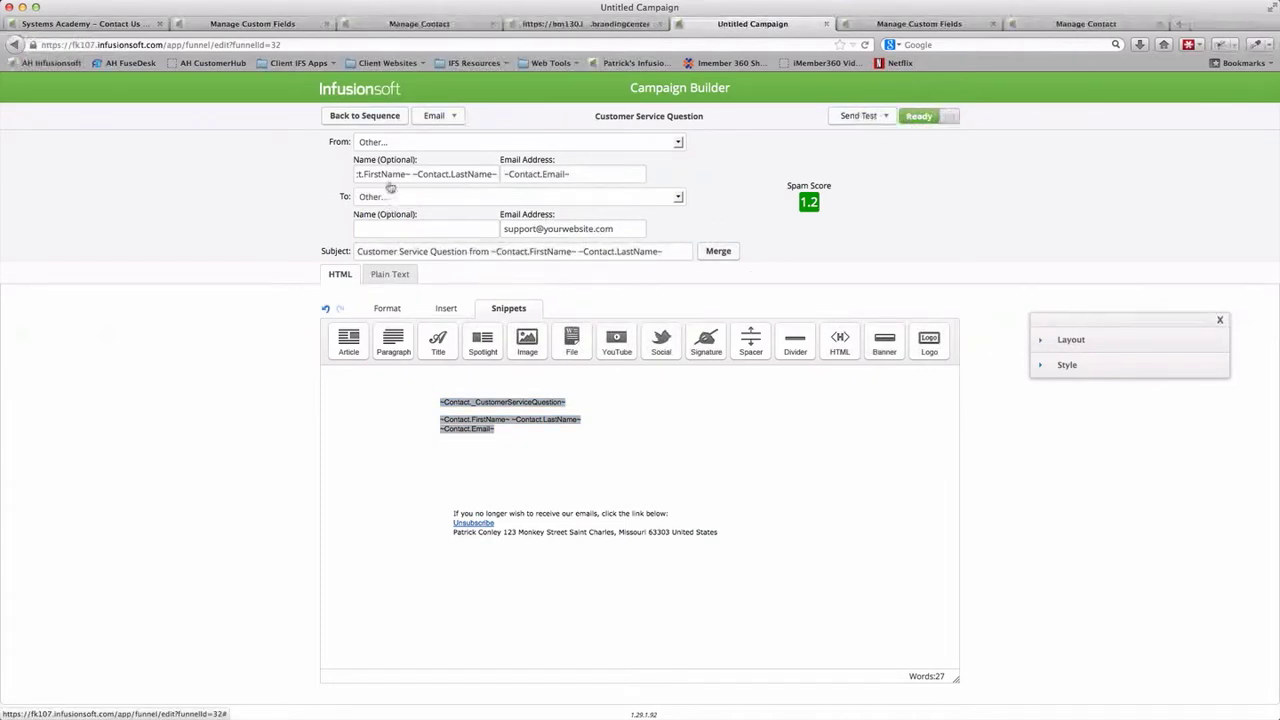
pyautogui.click(362, 119)
pyautogui.click(912, 117)
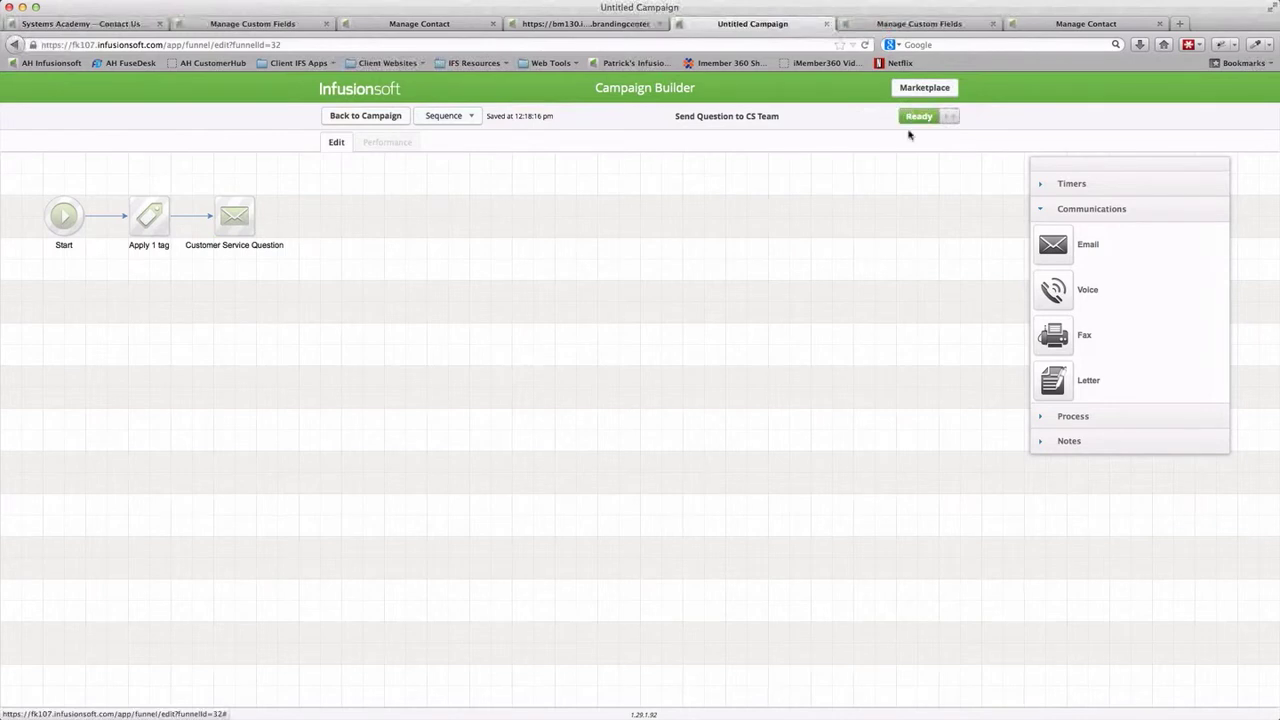
# Return to the campaign and publish the Customer Service Question goal and the Send Question to CS Team sequence
pyautogui.click(363, 117)
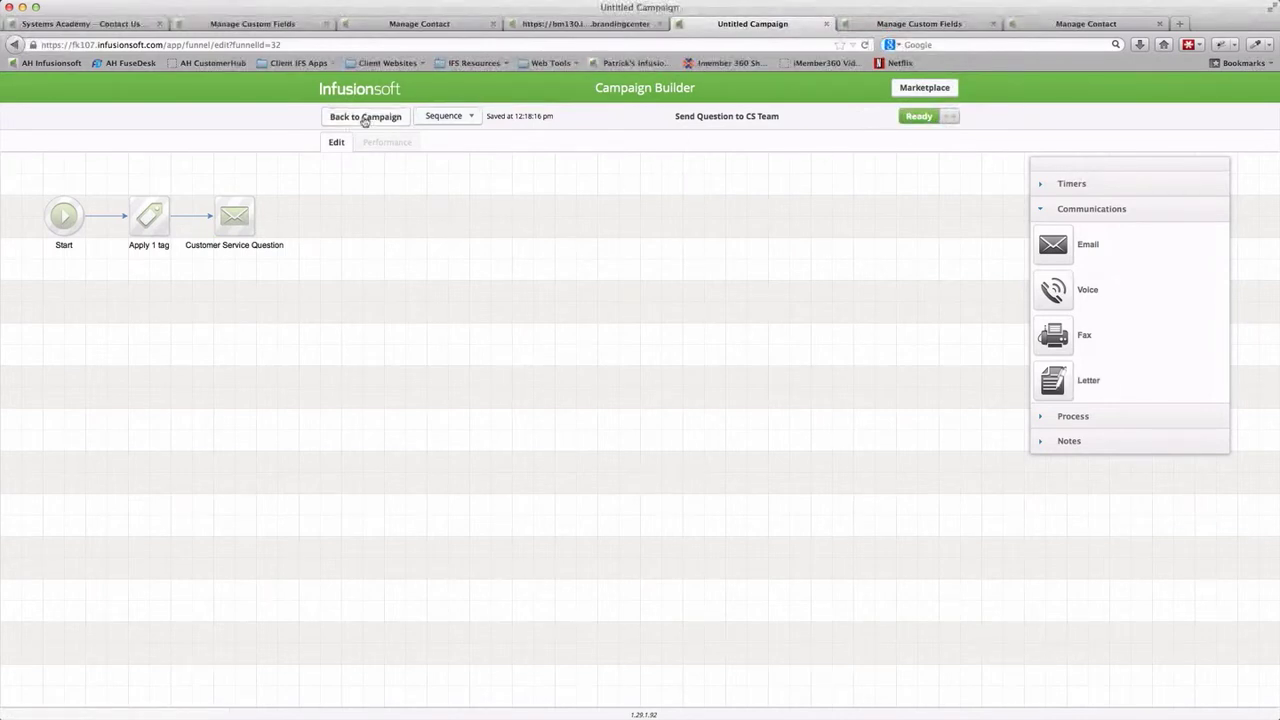
pyautogui.click(933, 116)
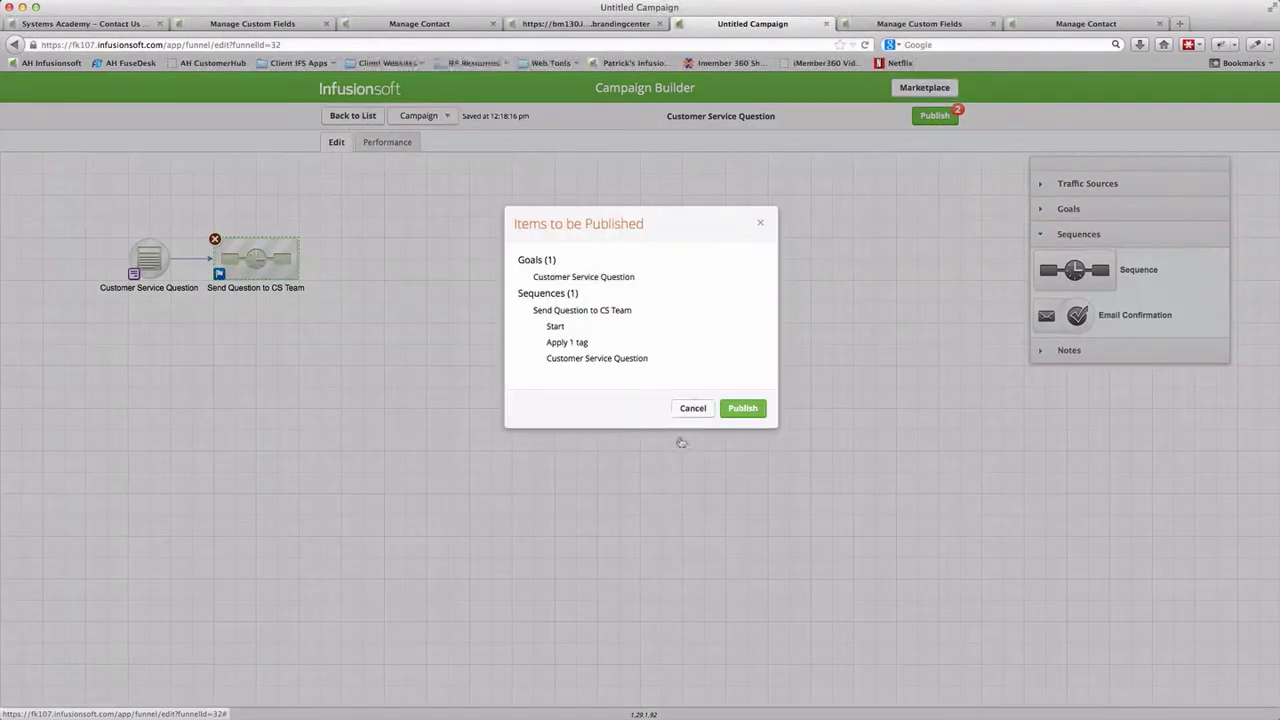
pyautogui.click(750, 409)
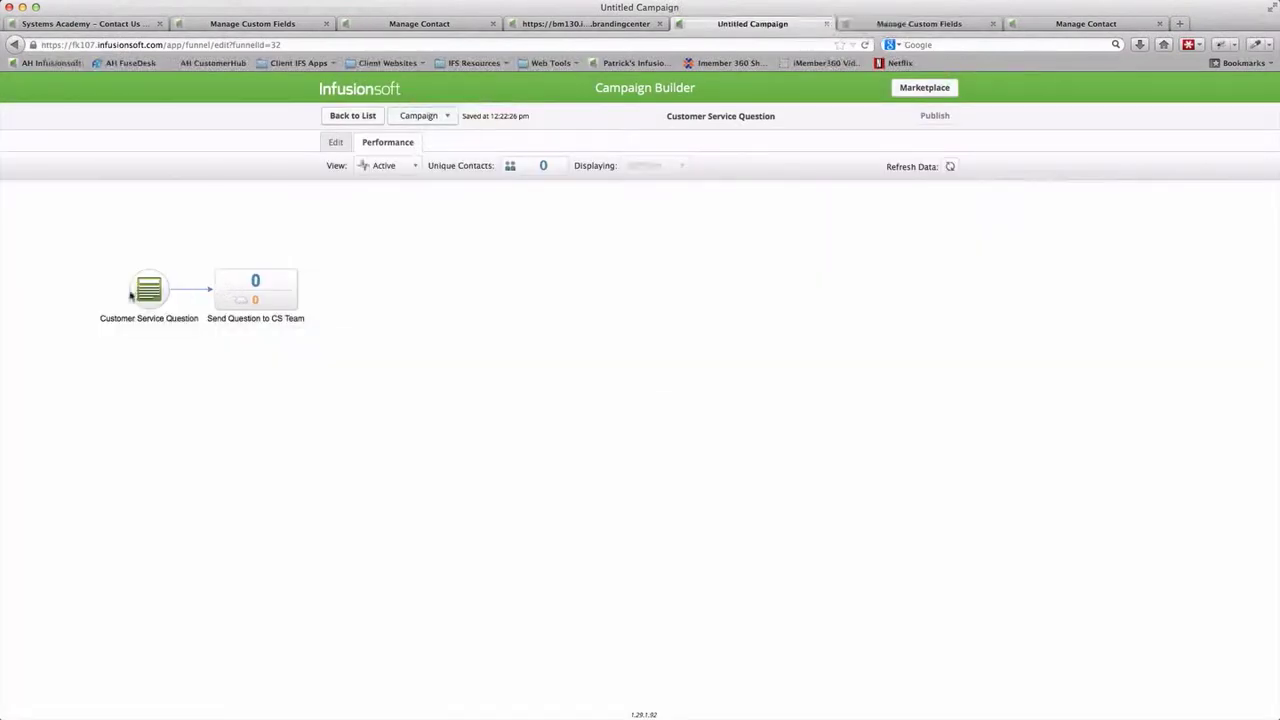
# Examine the Customer Service Question web form's Javascript Snippet and unstyled HTML code, and return to the campaign
pyautogui.click(336, 142)
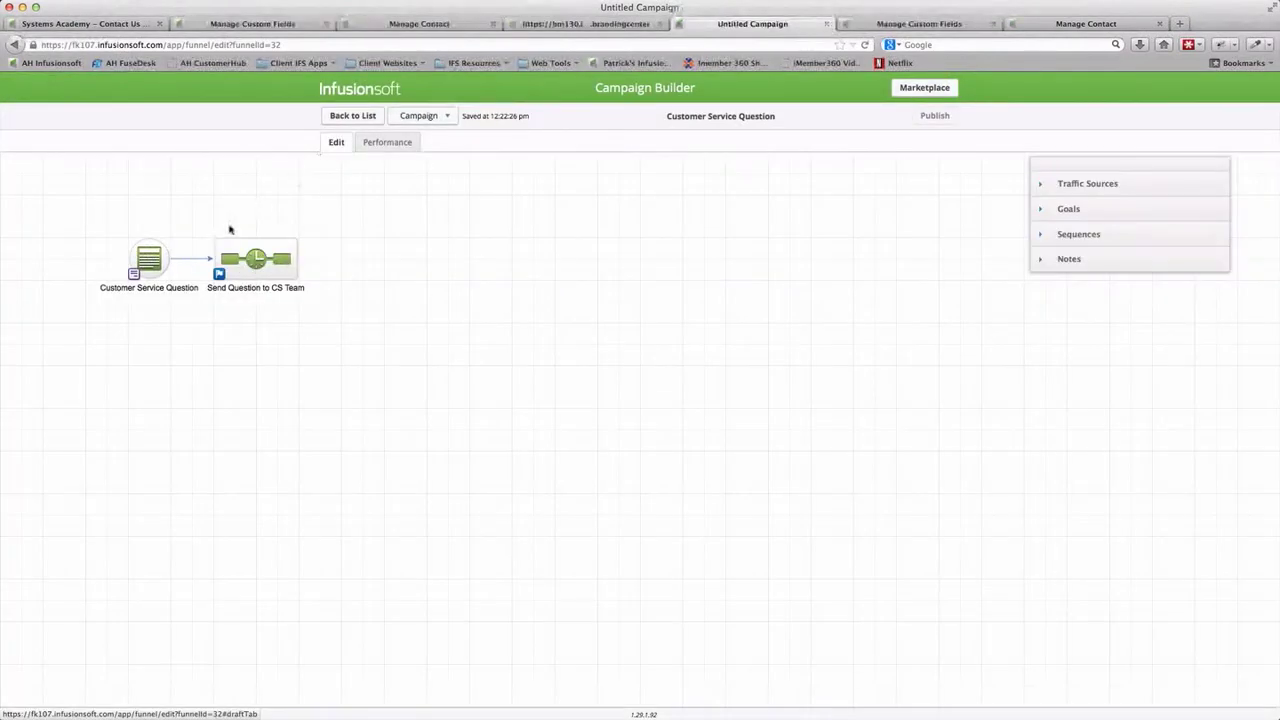
pyautogui.doubleClick(170, 254)
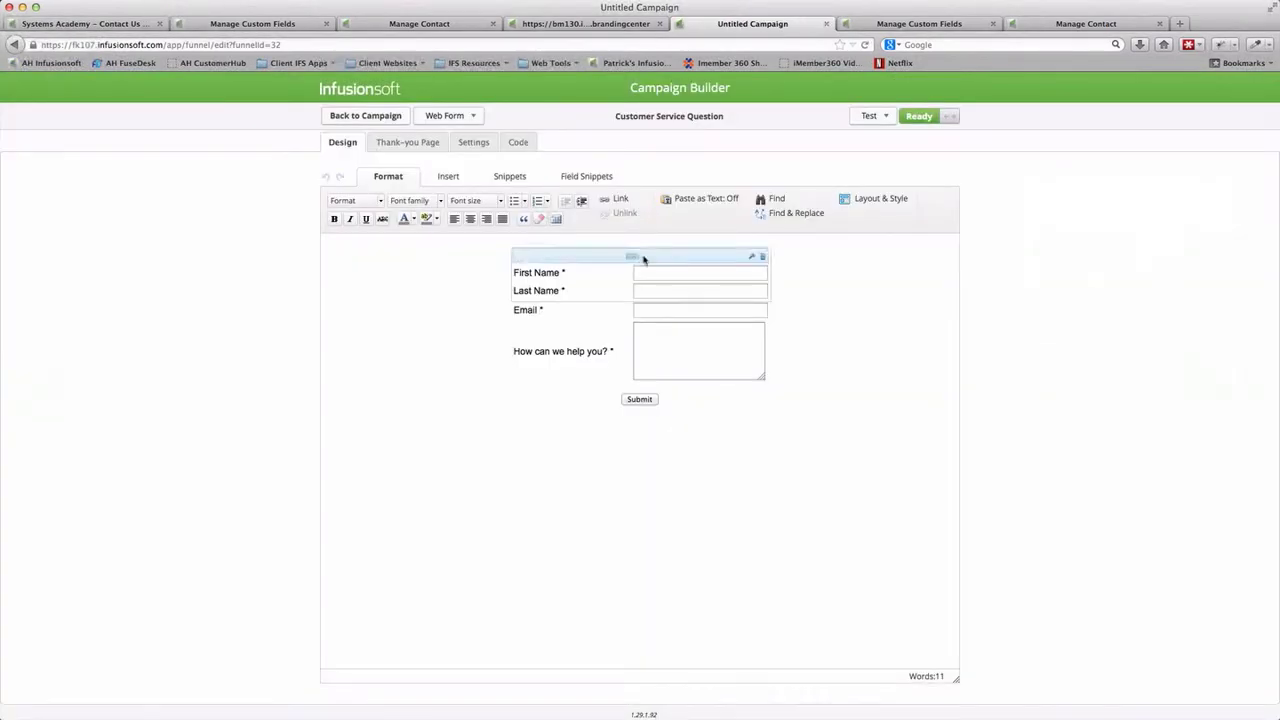
pyautogui.click(524, 143)
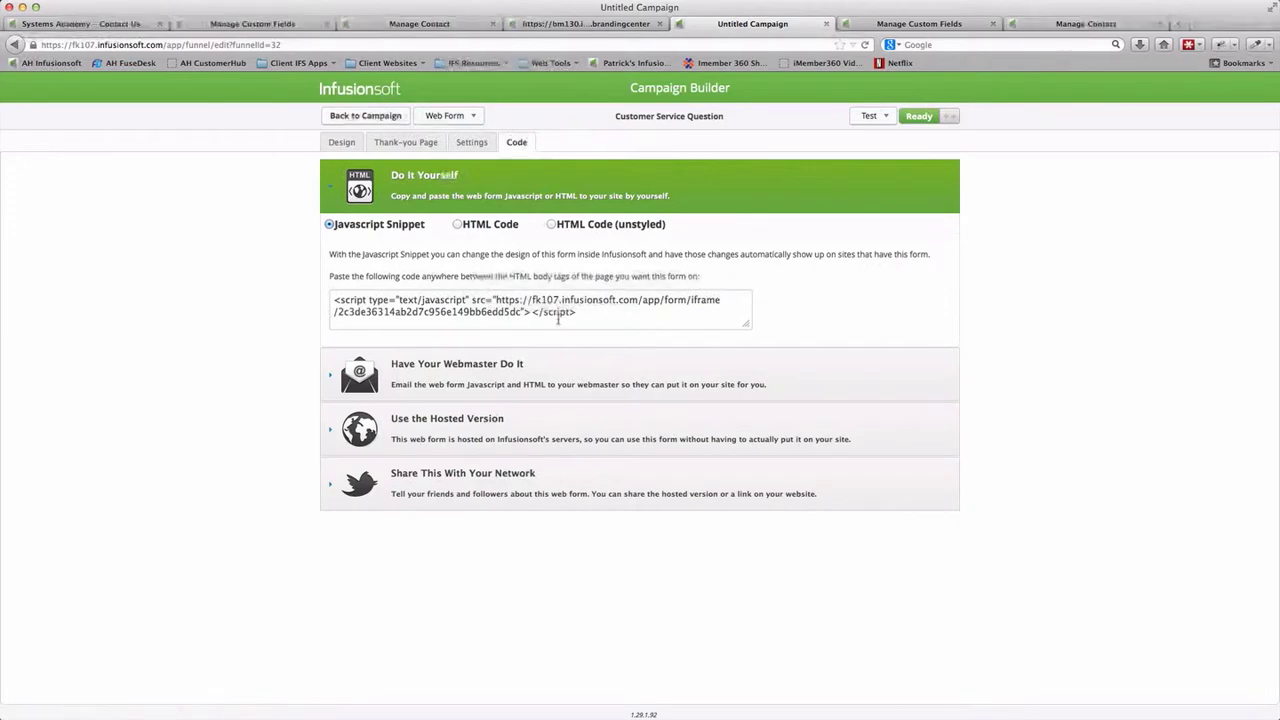
pyautogui.moveTo(578, 314); pyautogui.dragTo(320, 299)
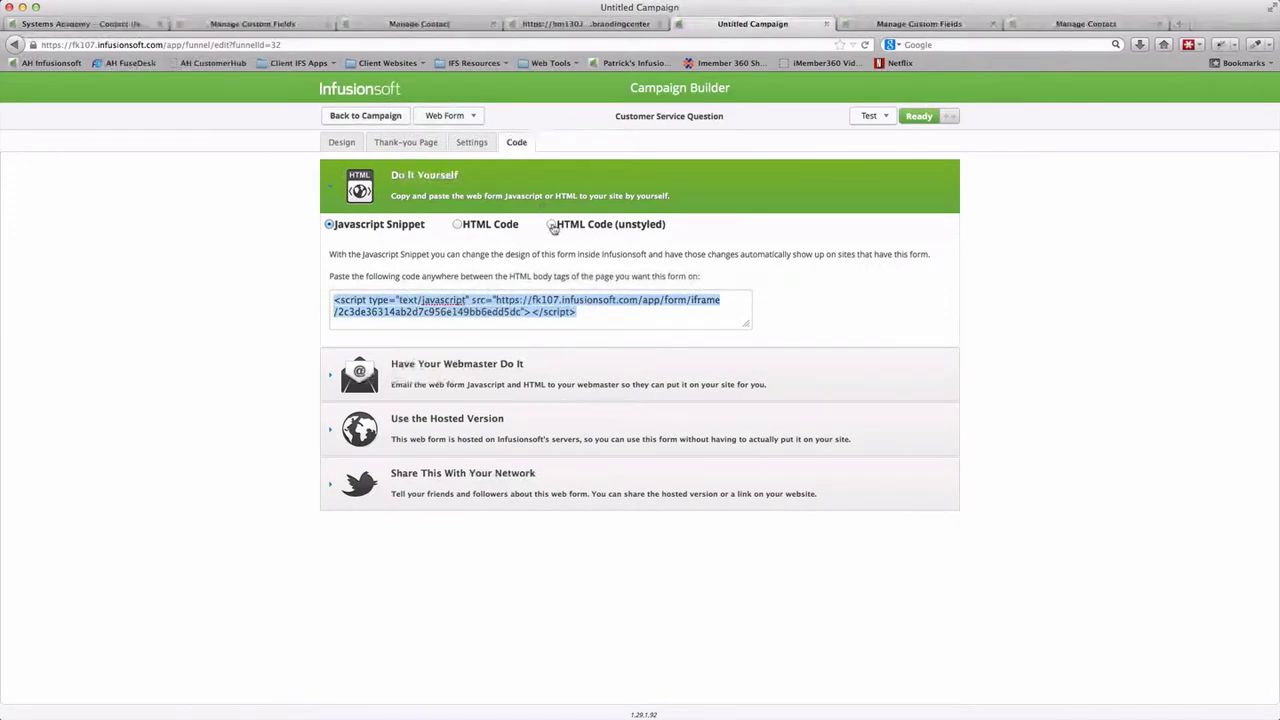
pyautogui.click(553, 226)
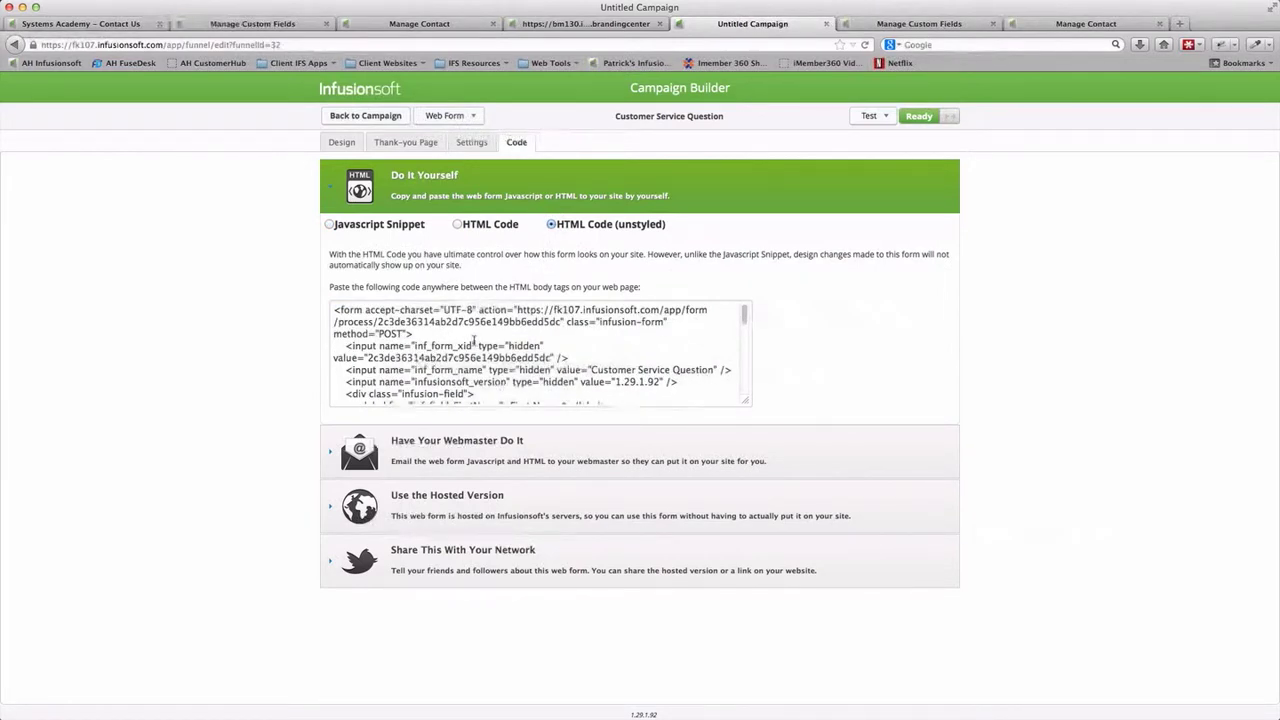
pyautogui.click(368, 116)
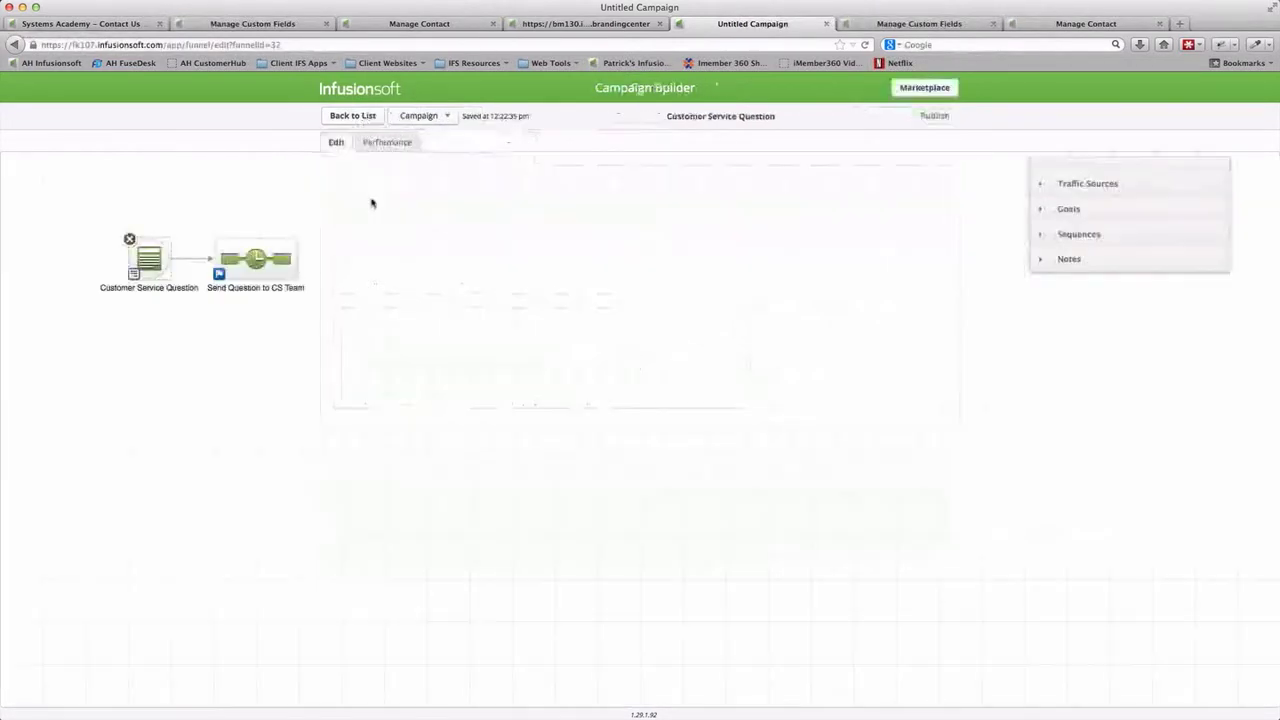